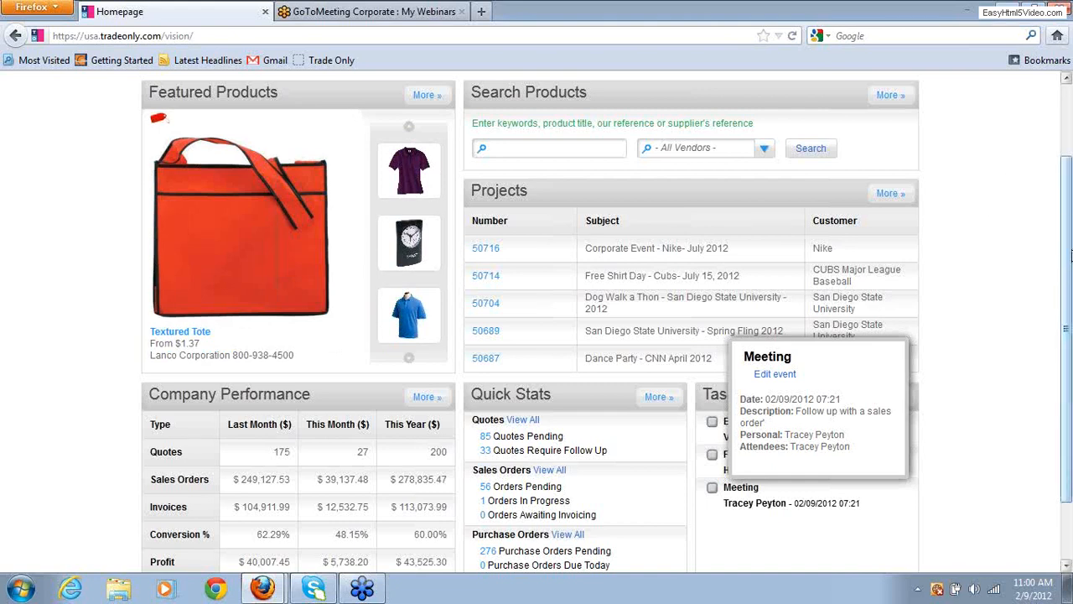
- Examine the dashboard's navigation options, product and project sections, company performance, quick stats and task details
scroll(1065, 247, "up", 1)
scroll(1066, 247, "up", 2)
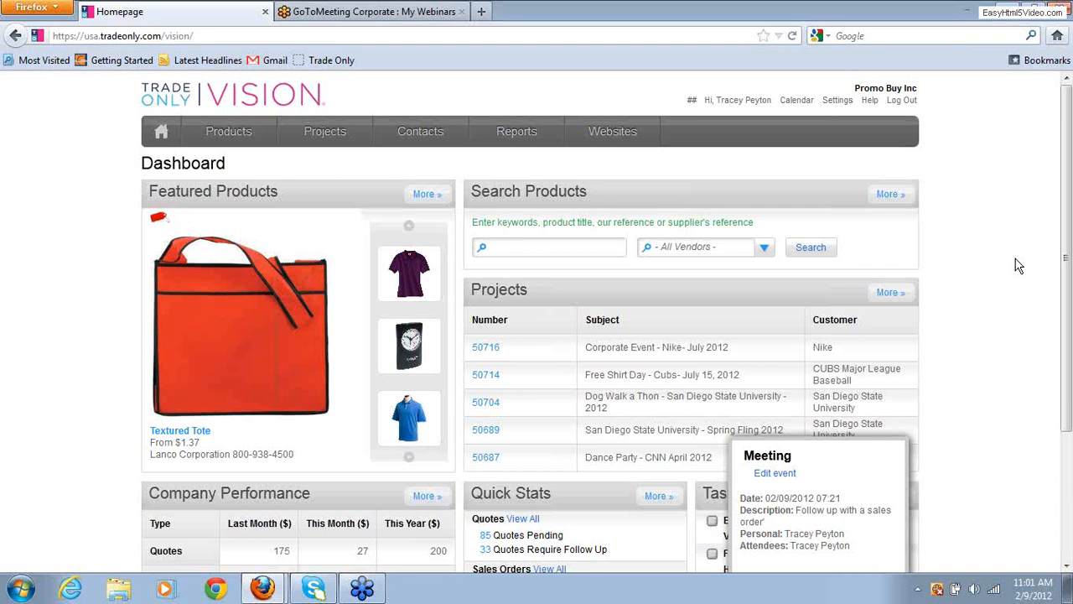
mouse_move(228, 141)
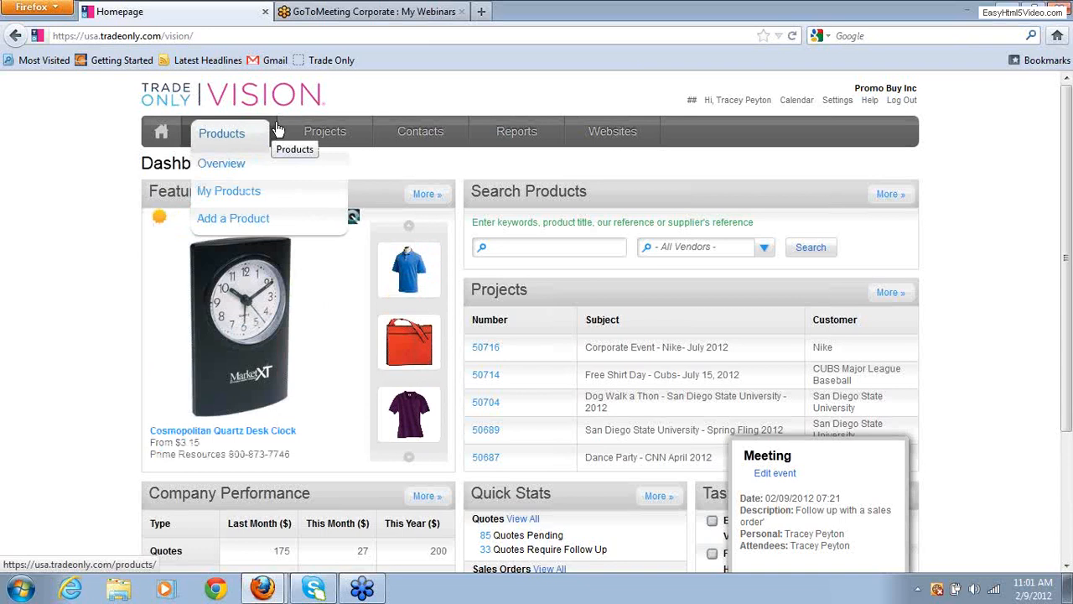
mouse_move(337, 134)
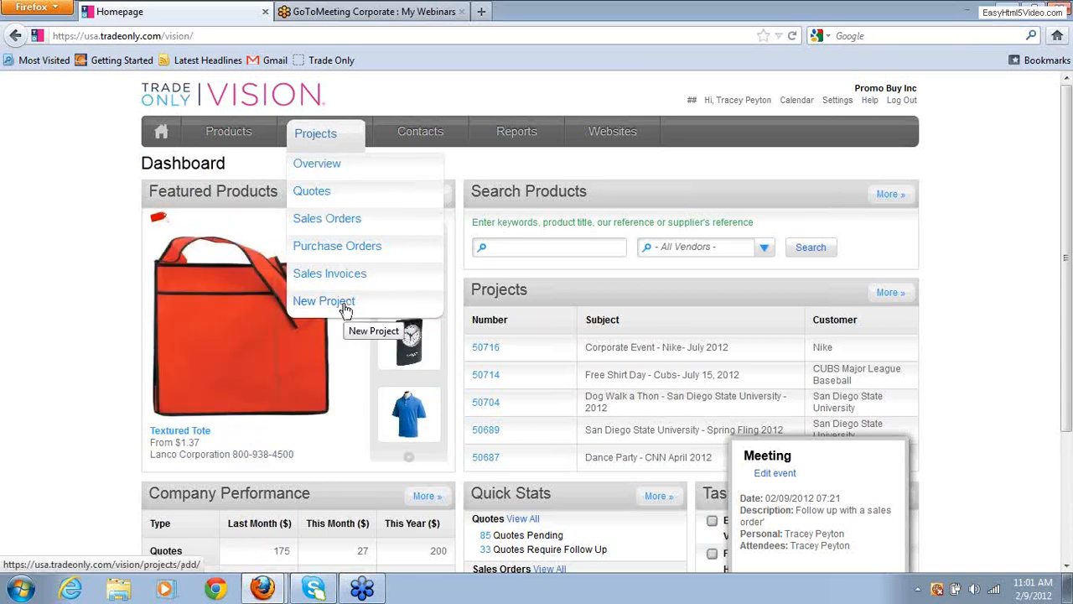
mouse_move(421, 137)
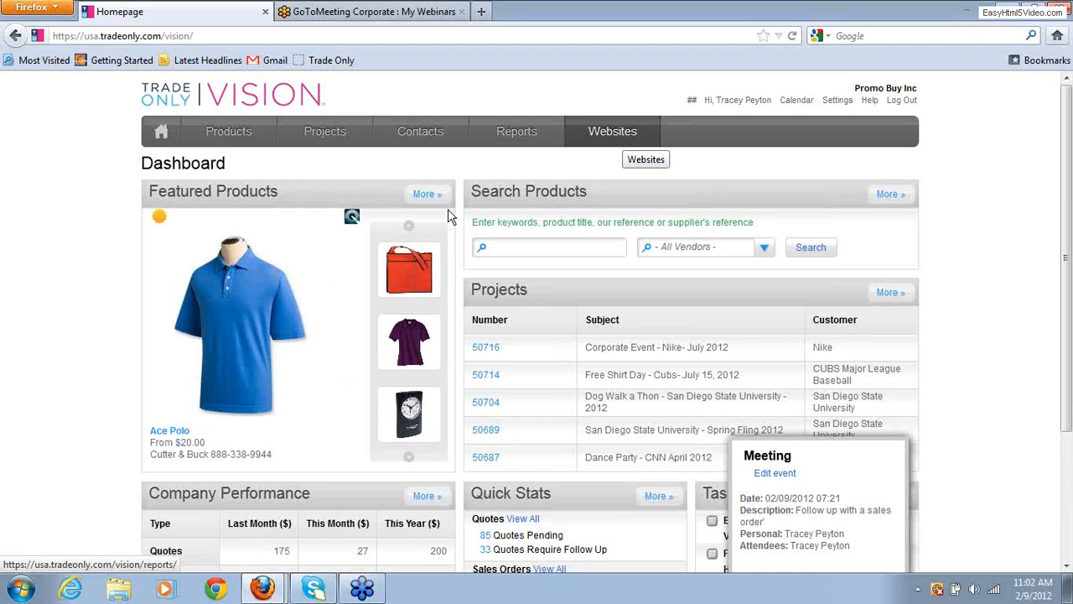
left_click(1066, 566)
left_click(1067, 567)
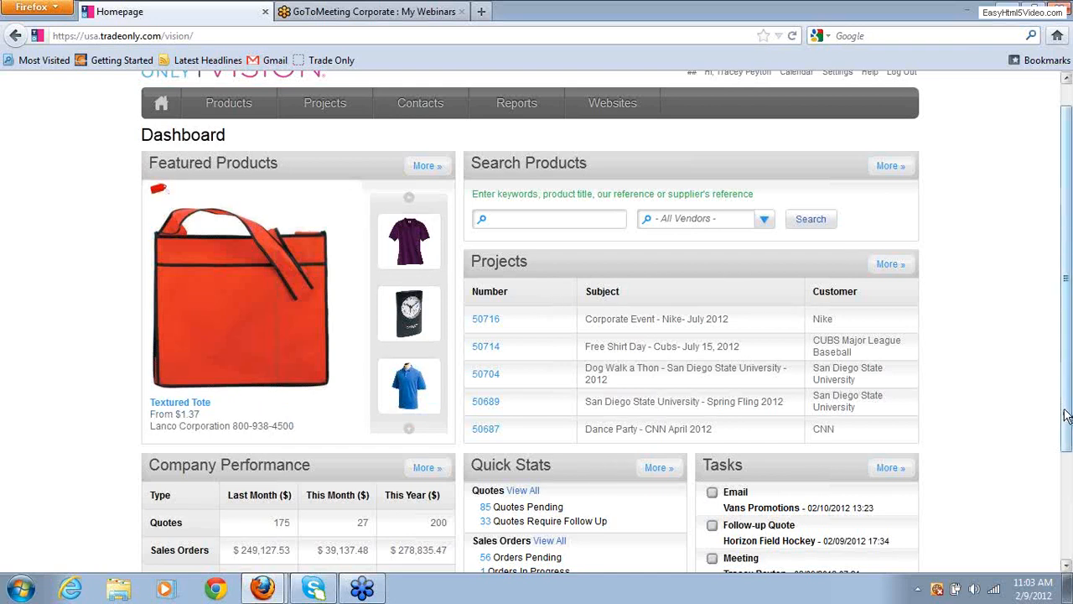
left_click_drag(1061, 415, 1069, 508)
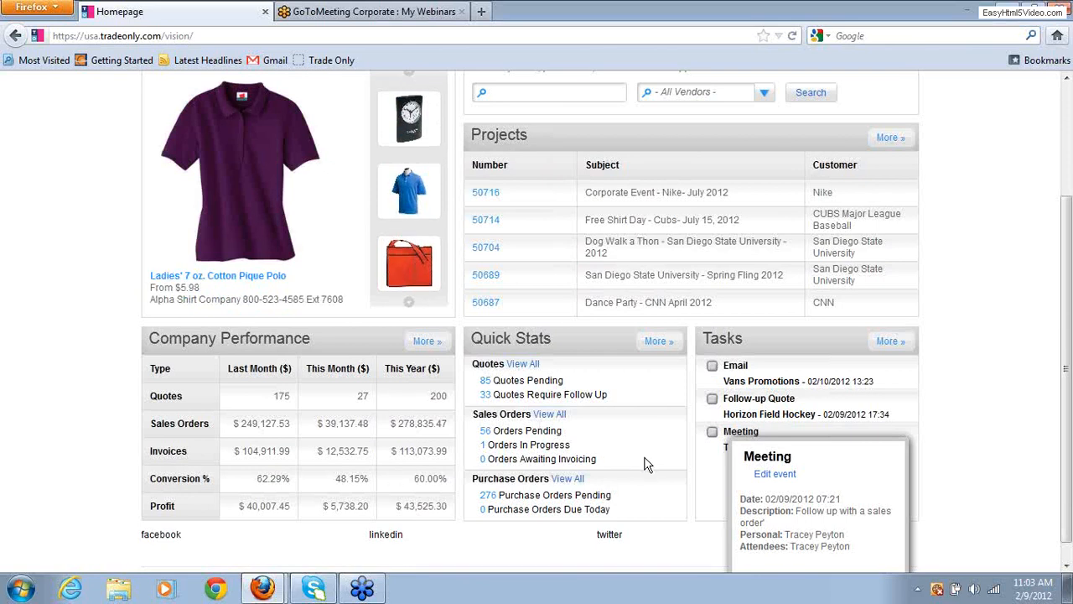
mouse_move(787, 359)
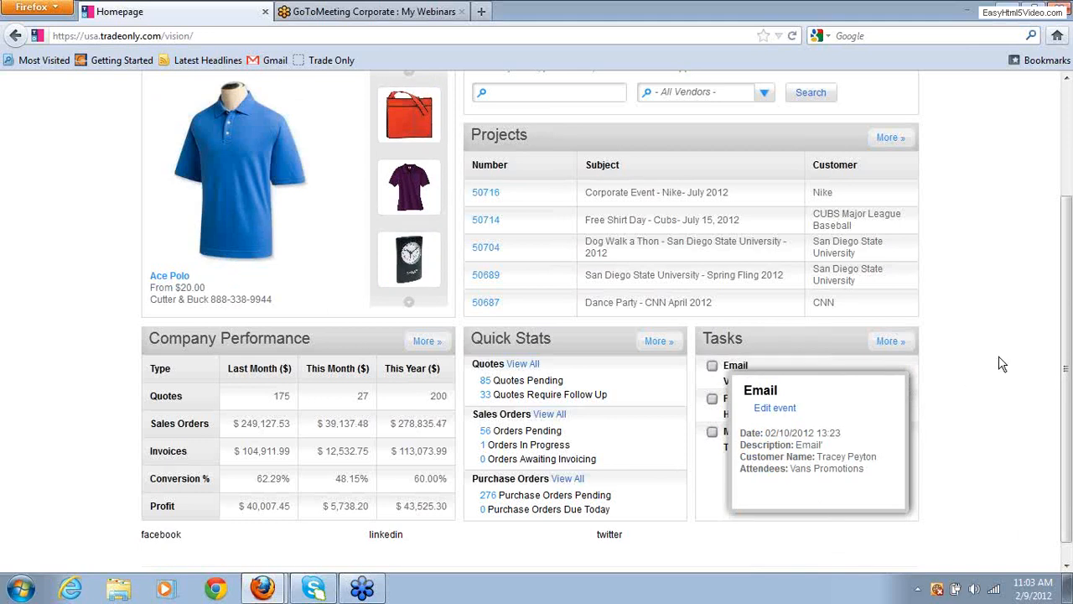
left_click_drag(1068, 344, 1060, 208)
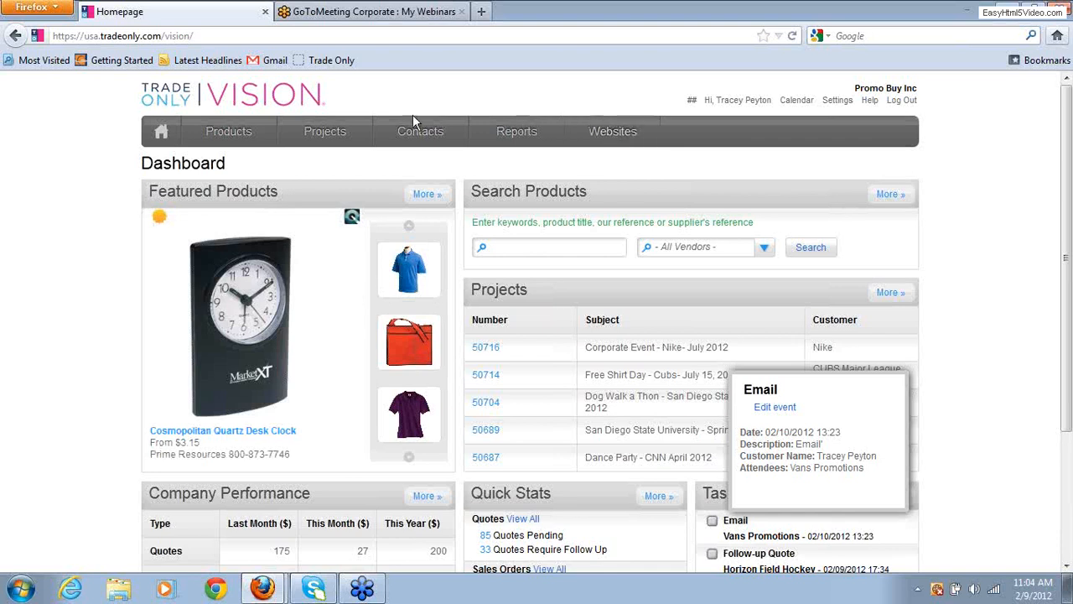
- Open the "Corporate Event - Nike- July 2012" project from the projects overview
mouse_move(327, 135)
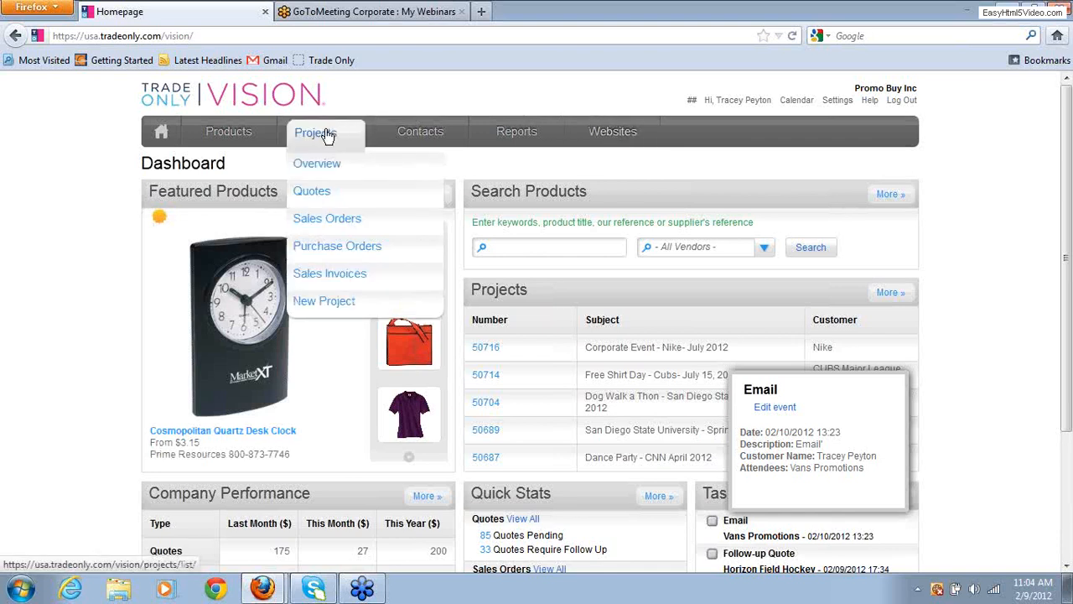
left_click(325, 167)
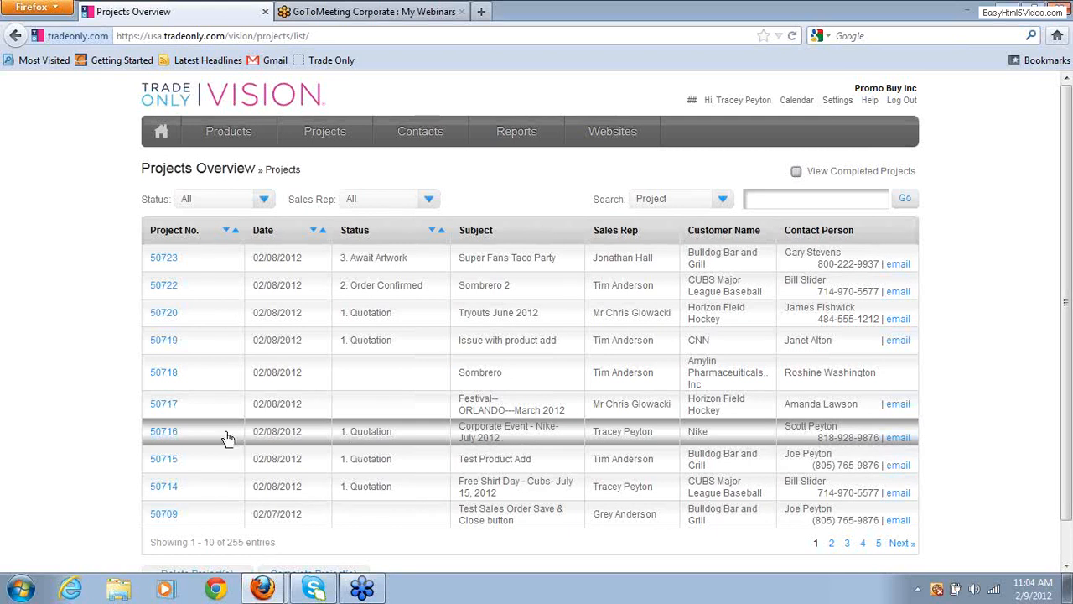
left_click(165, 434)
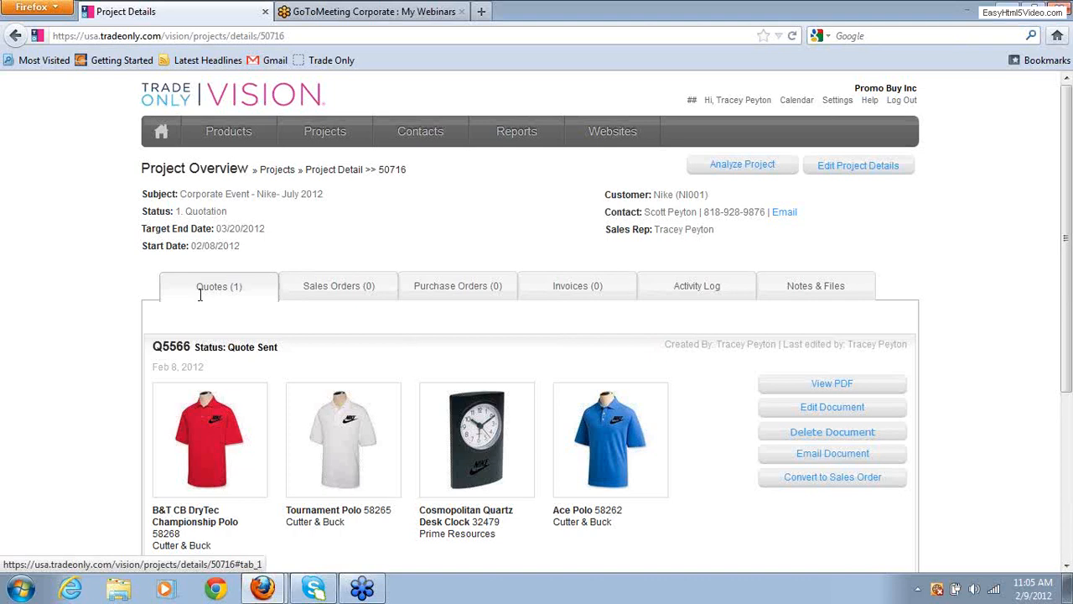
- Start converting the project's quote to a sales order, with 20 Red M and 20 Red L of the B&T CB DryTec Championship Polo
left_click(832, 482)
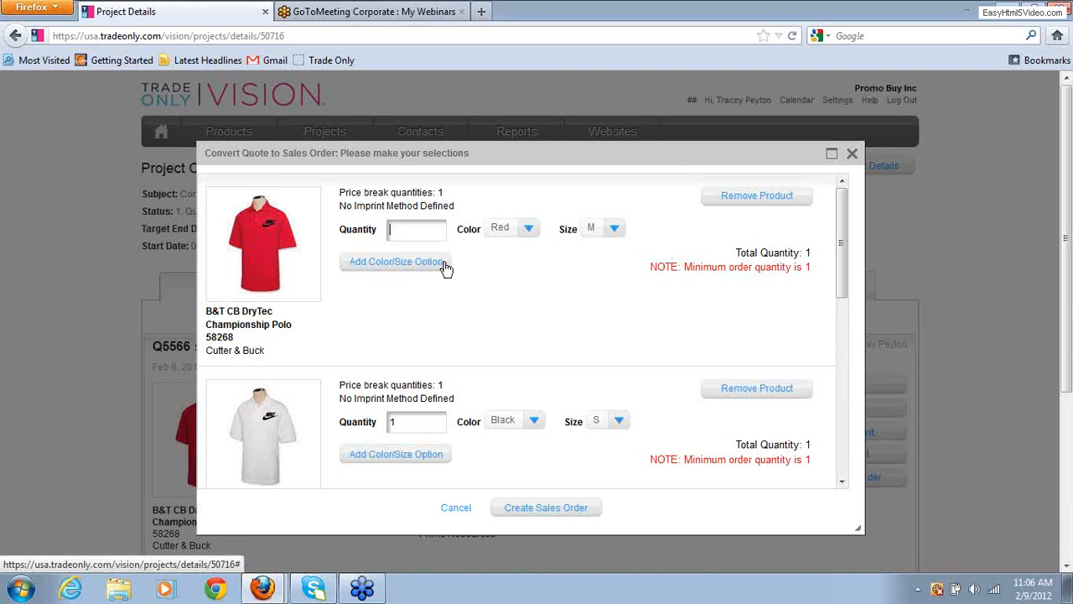
type("0")
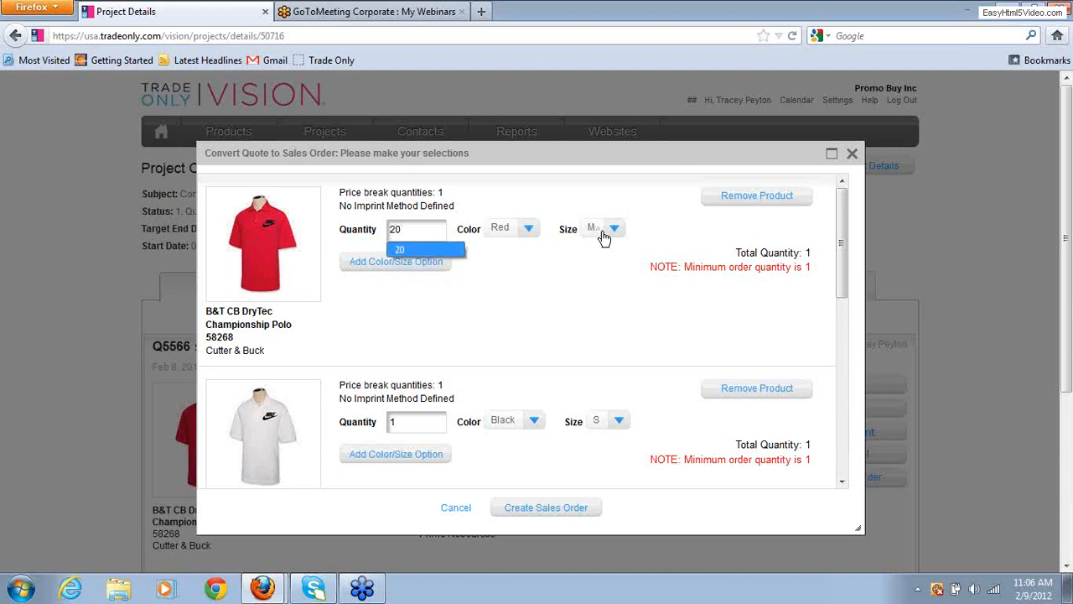
left_click(383, 270)
left_click(399, 265)
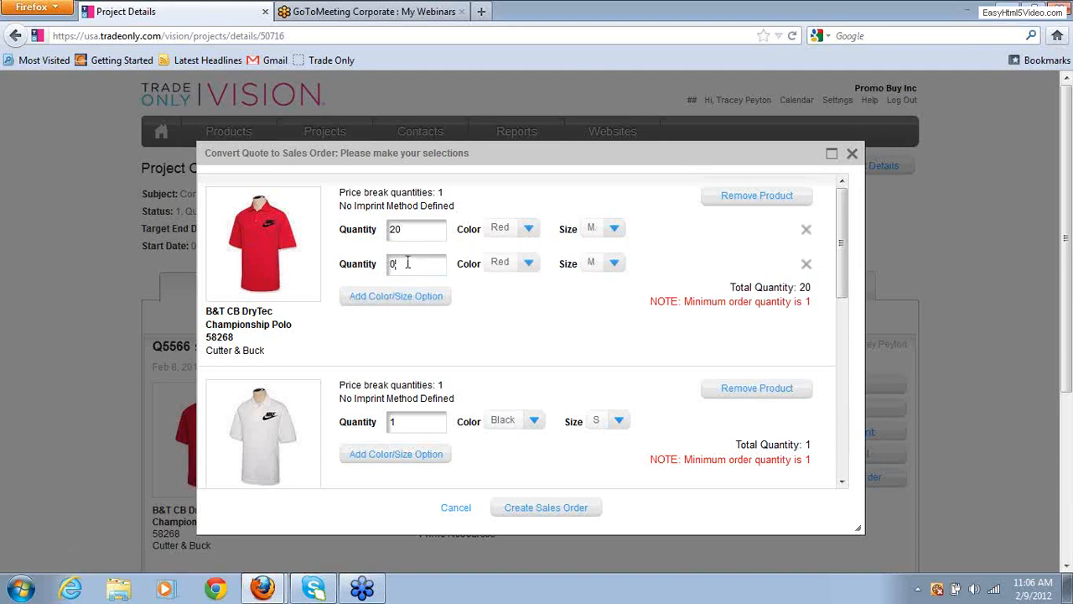
type("20")
left_click(618, 266)
left_click(610, 310)
- Set the Tournament Polo's quantity to 20 and its size to M
left_click(841, 482)
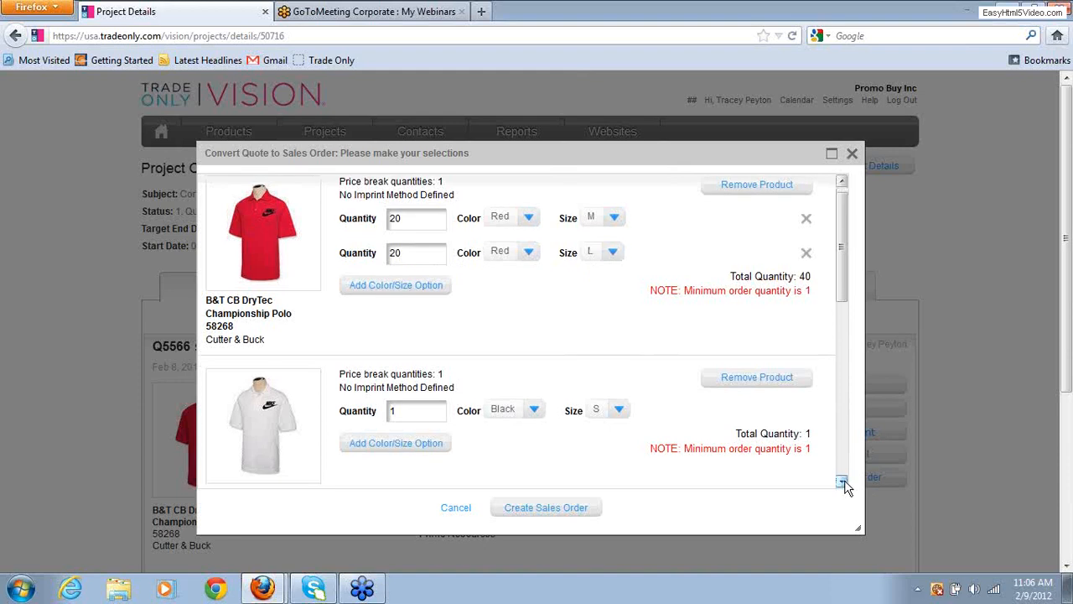
left_click_drag(843, 483, 842, 483)
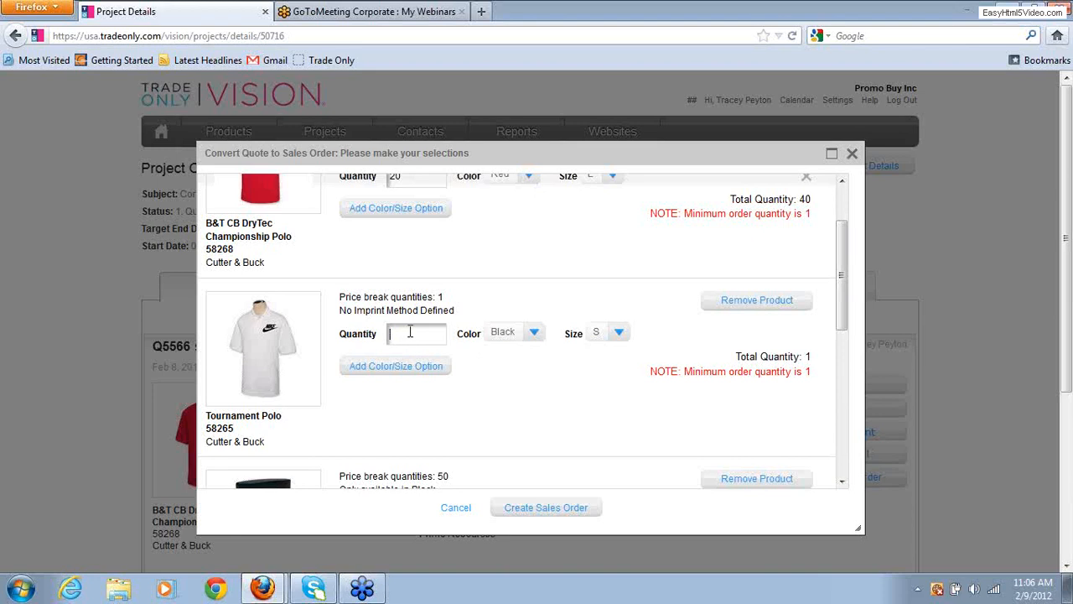
left_click(410, 332)
type("20")
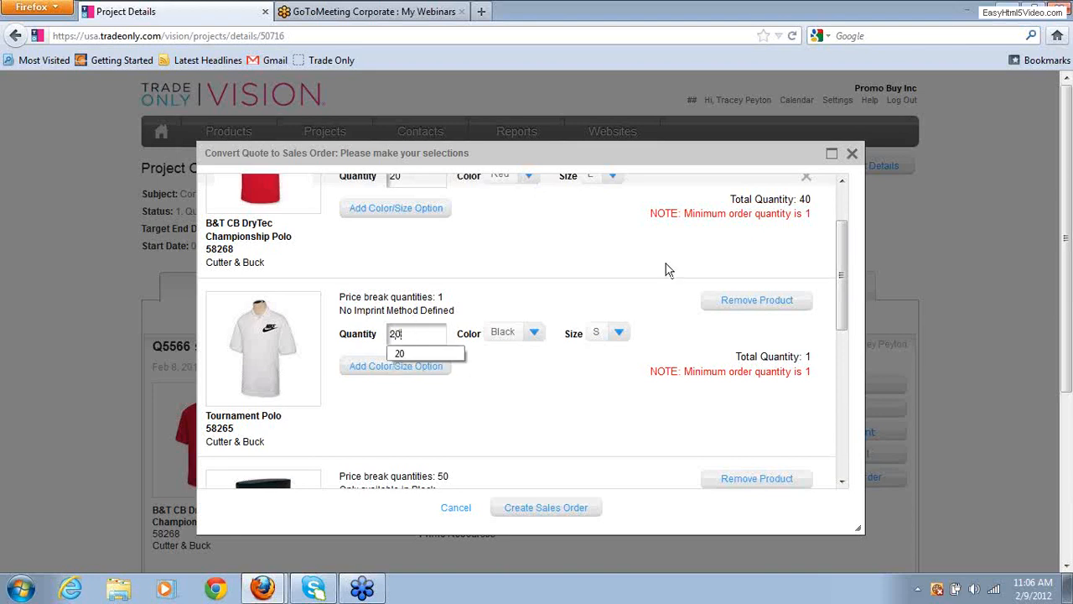
left_click(619, 333)
left_click(608, 359)
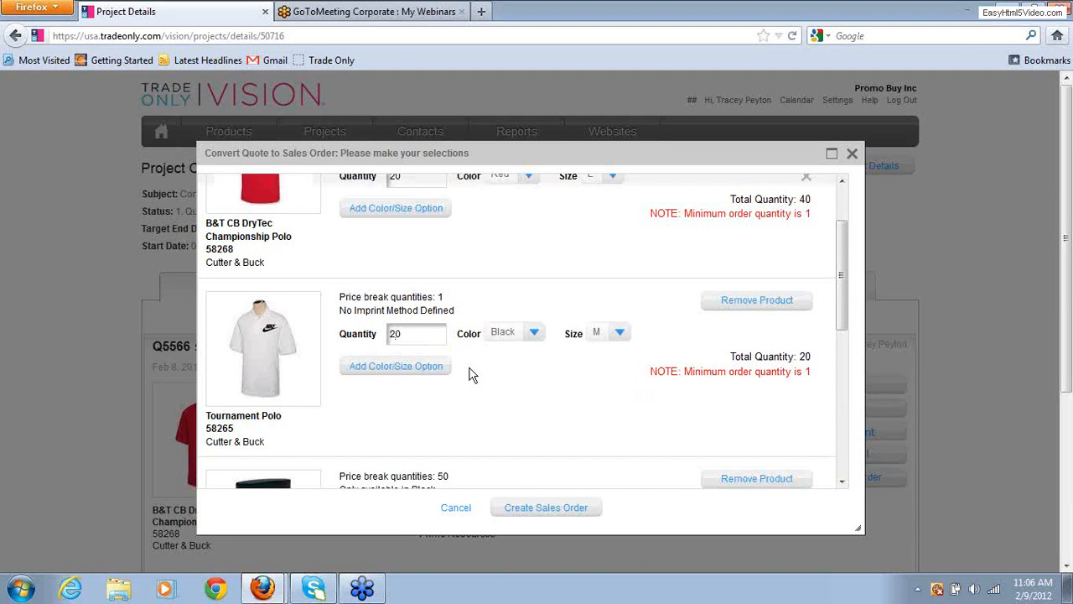
- Add a second color/size option to the Tournament Polo with quantity 20, color White and size L
left_click(414, 367)
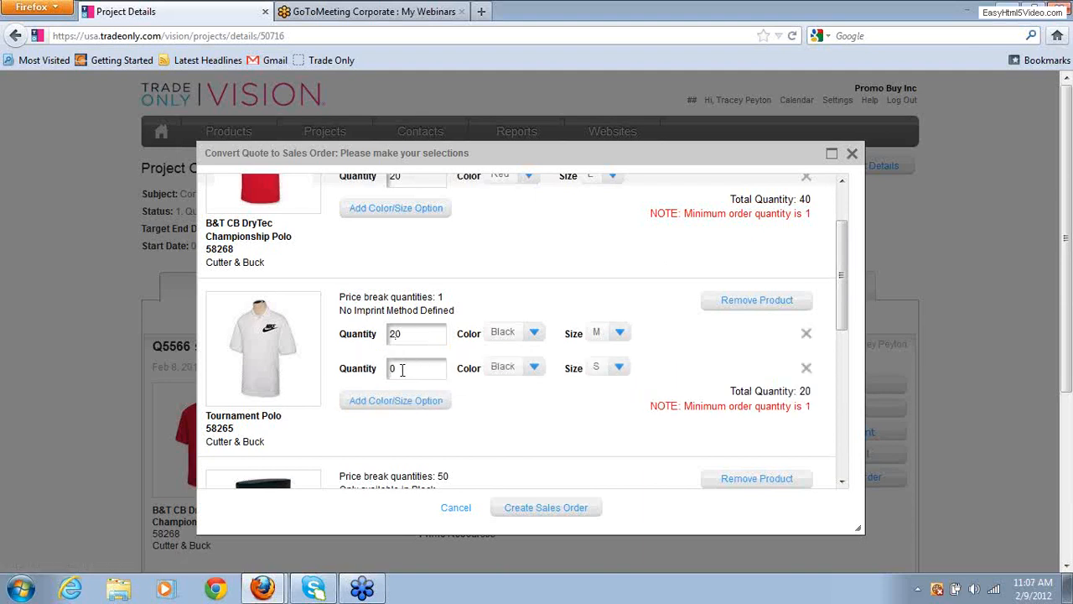
type("20")
left_click(534, 363)
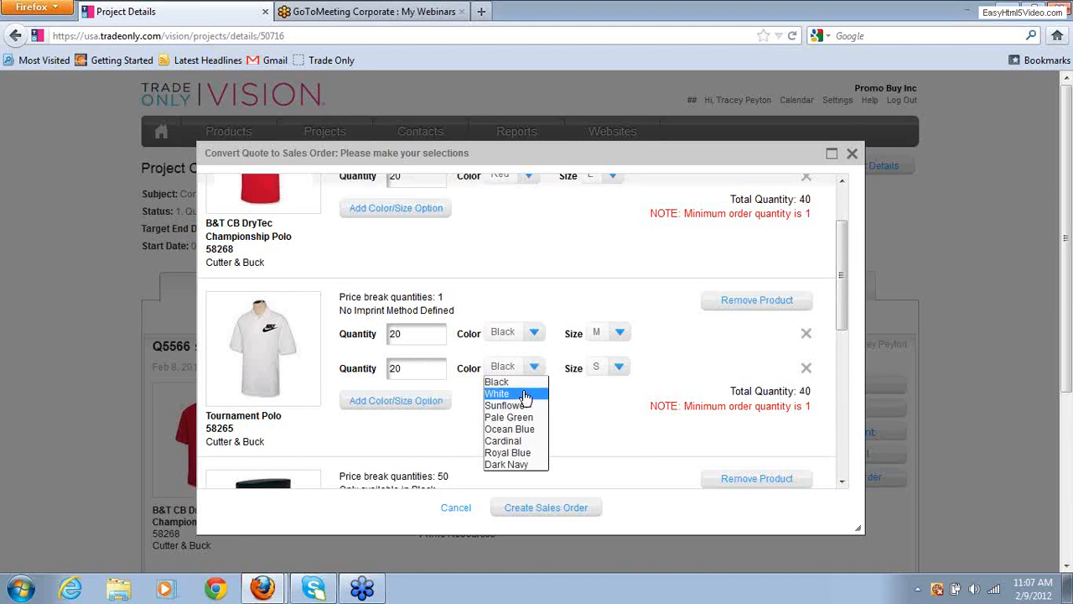
left_click(523, 394)
left_click(620, 367)
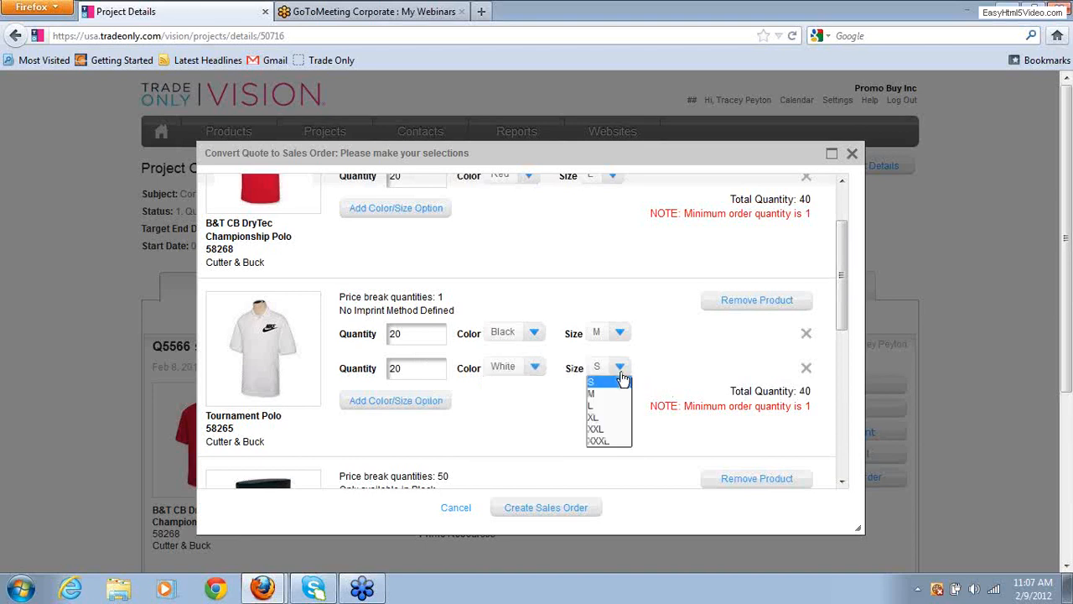
left_click(614, 408)
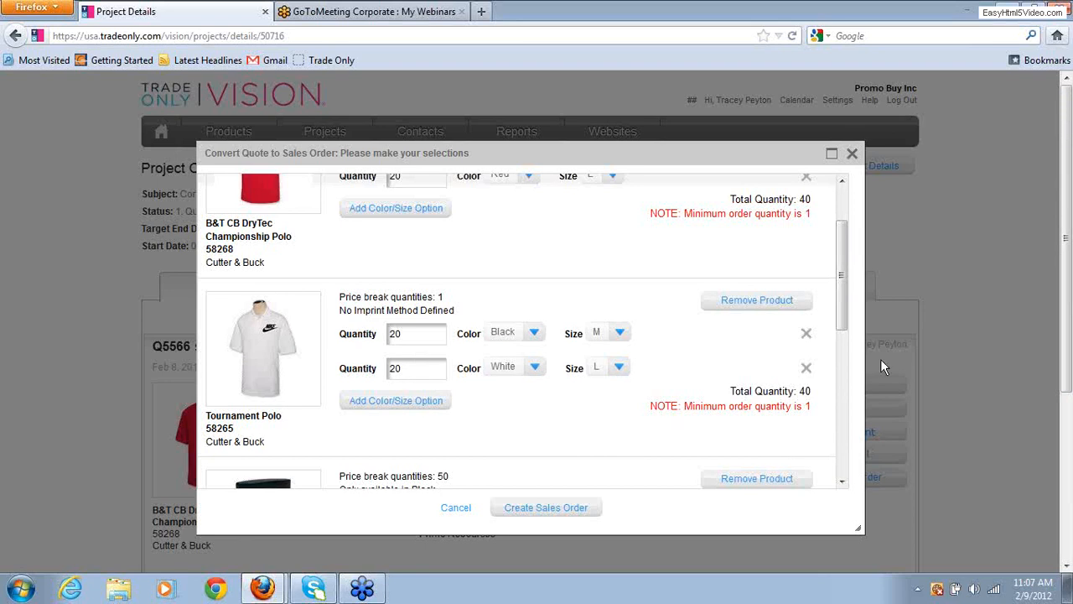
- Set the Cosmopolitan Quartz Desk Clock's quantity to 100
left_click(842, 482)
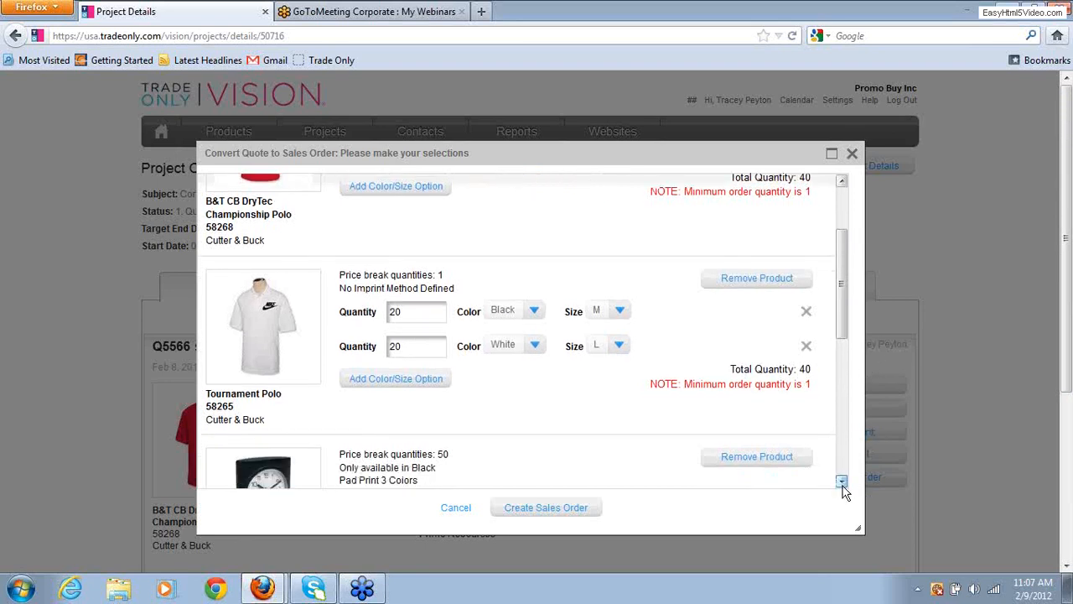
left_click(843, 484)
left_click(842, 483)
left_click(843, 484)
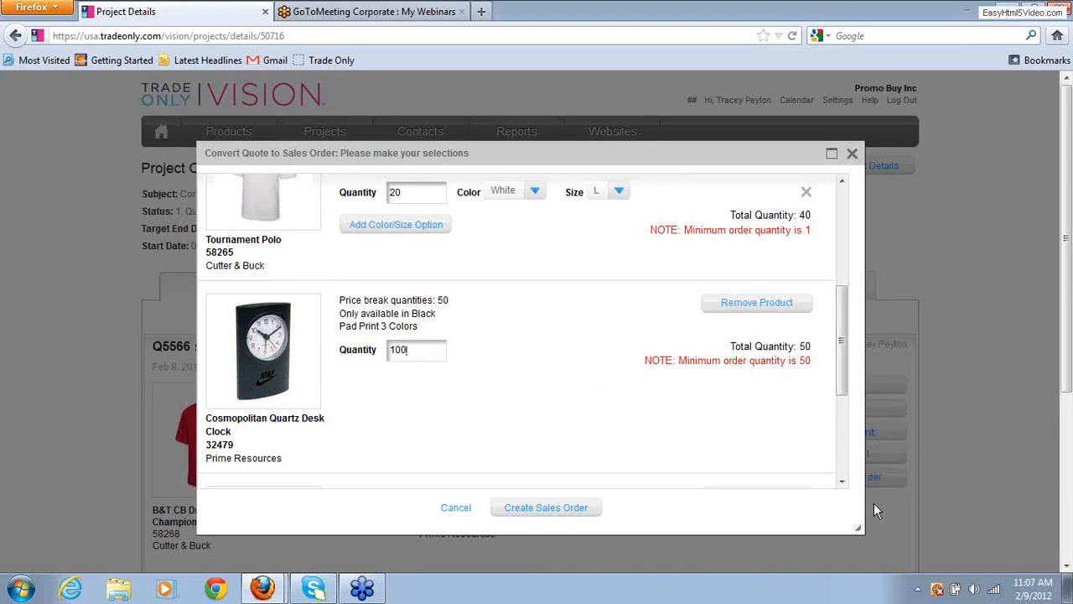
- Set the Ace Polo's quantity to 20 and its color to Navy
left_click(841, 483)
left_click_drag(842, 484, 841, 483)
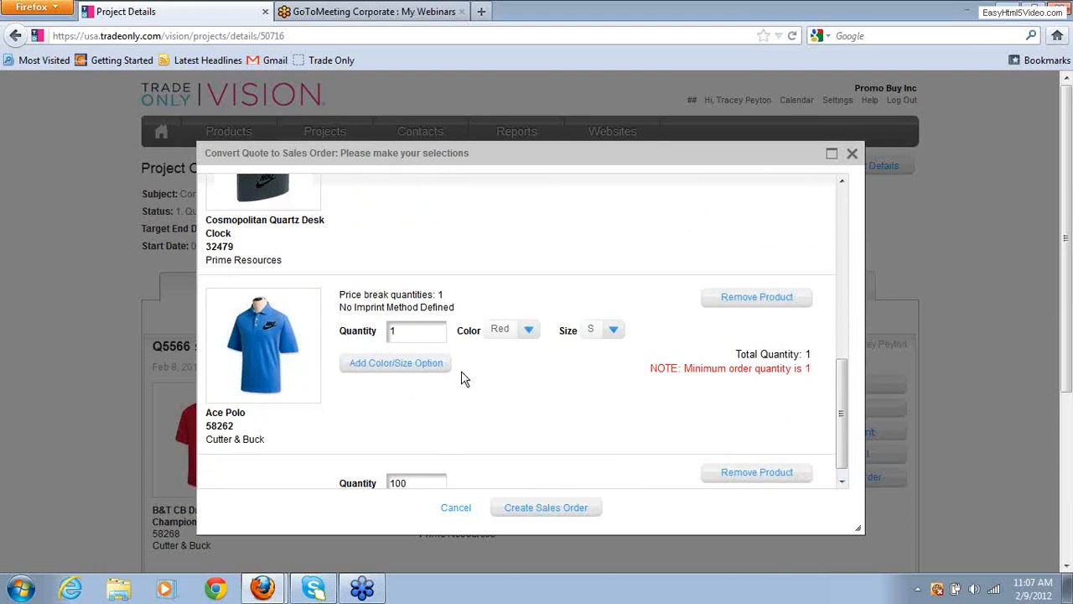
left_click(398, 331)
type("20")
left_click(529, 329)
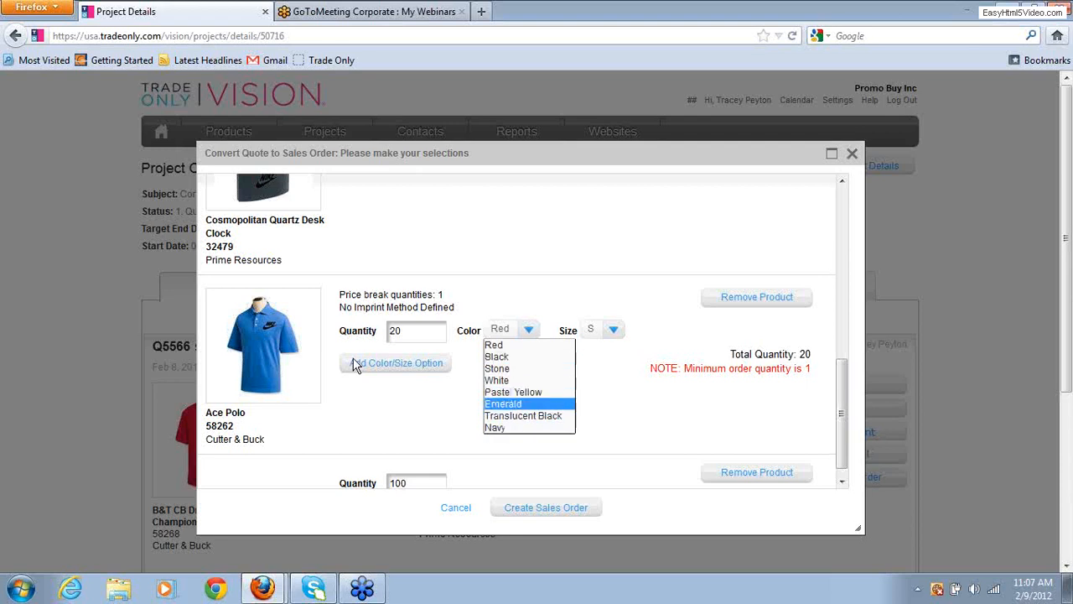
left_click(497, 429)
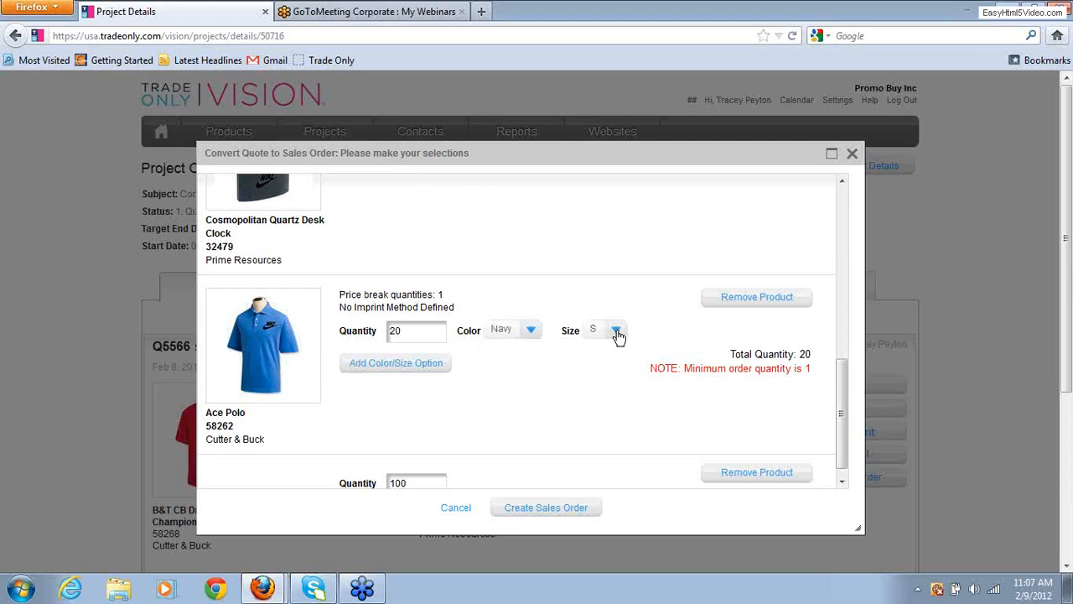
- Add a second color/size option to the Ace Polo with quantity 20 in Red, size XL
left_click(416, 364)
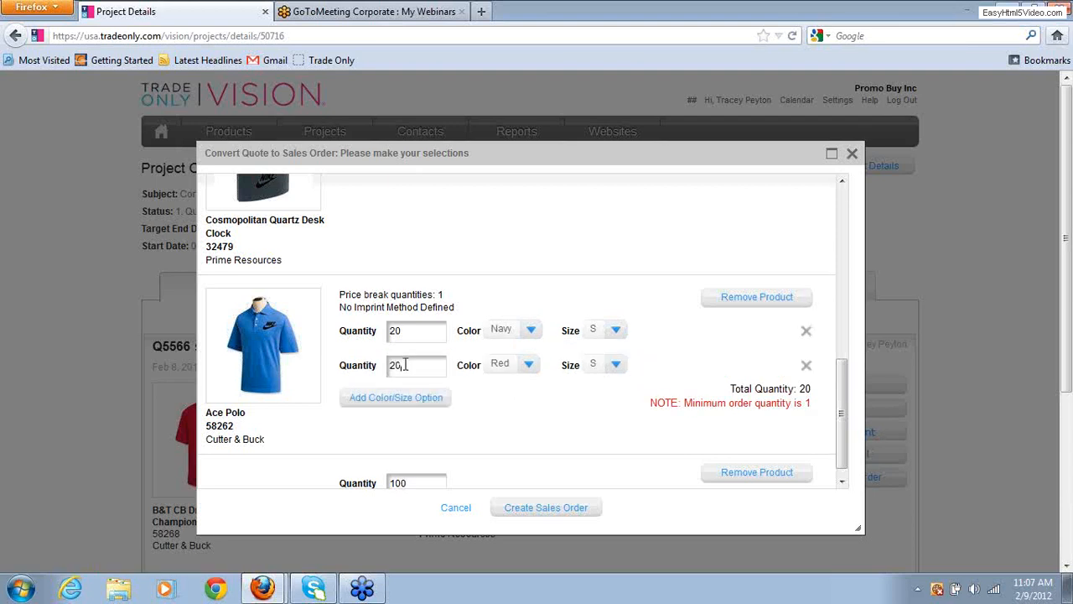
left_click(404, 364)
type("20")
left_click(615, 363)
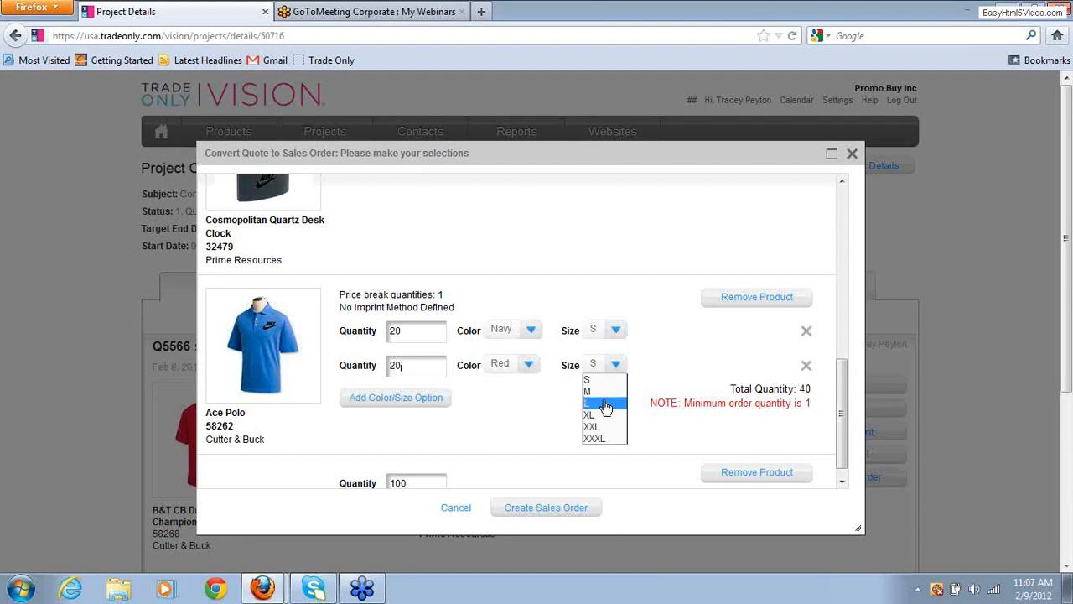
left_click(592, 414)
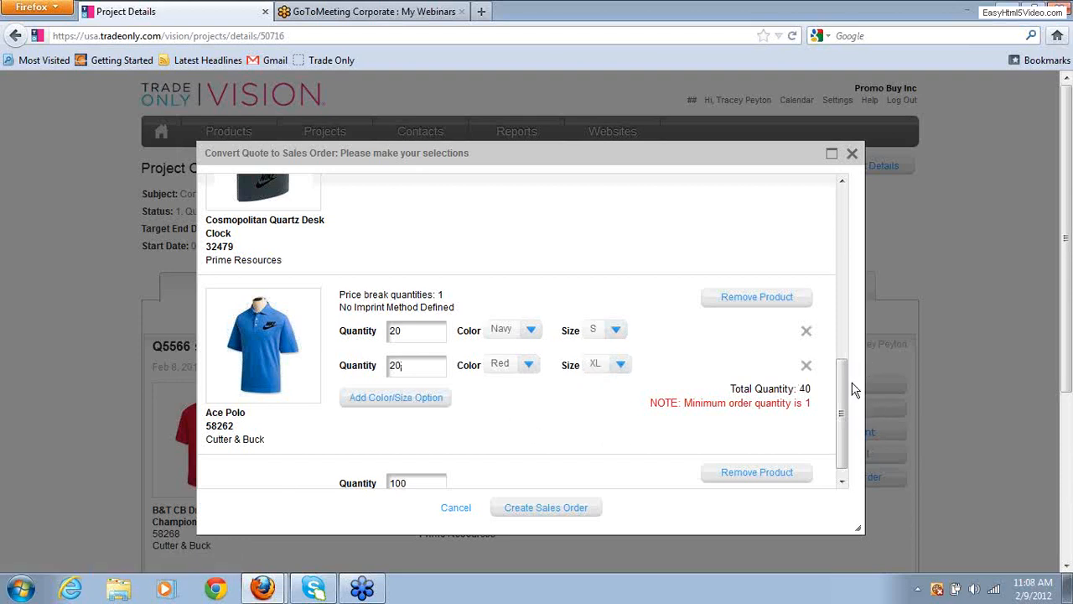
- Create the sales order from the selected product quantities, colors and sizes
mouse_move(842, 387)
left_mouse_down()
mouse_move(844, 359)
mouse_move(845, 406)
left_mouse_up()
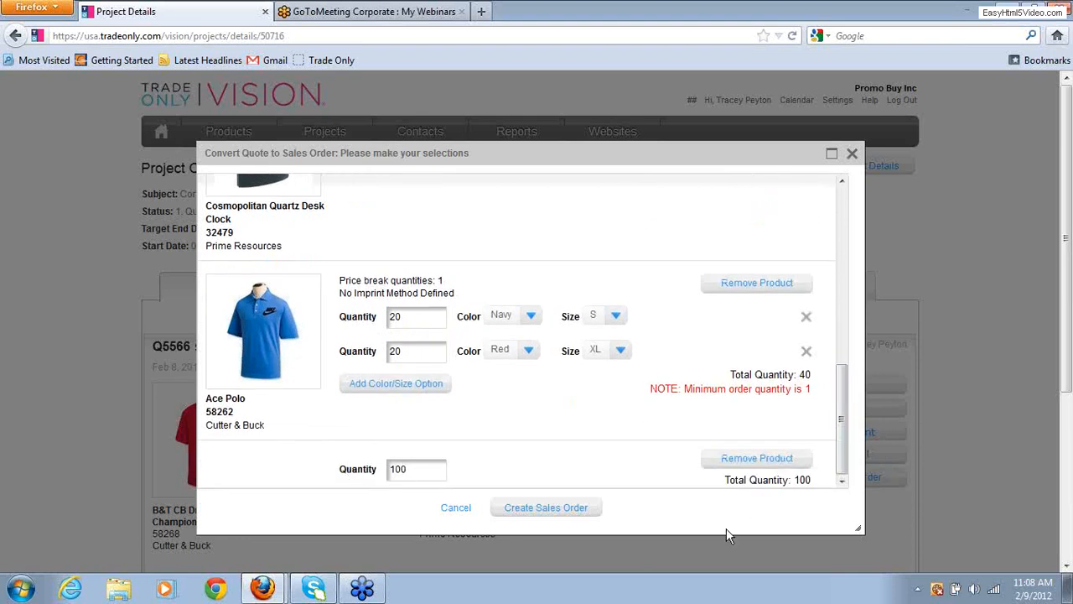
left_click(540, 513)
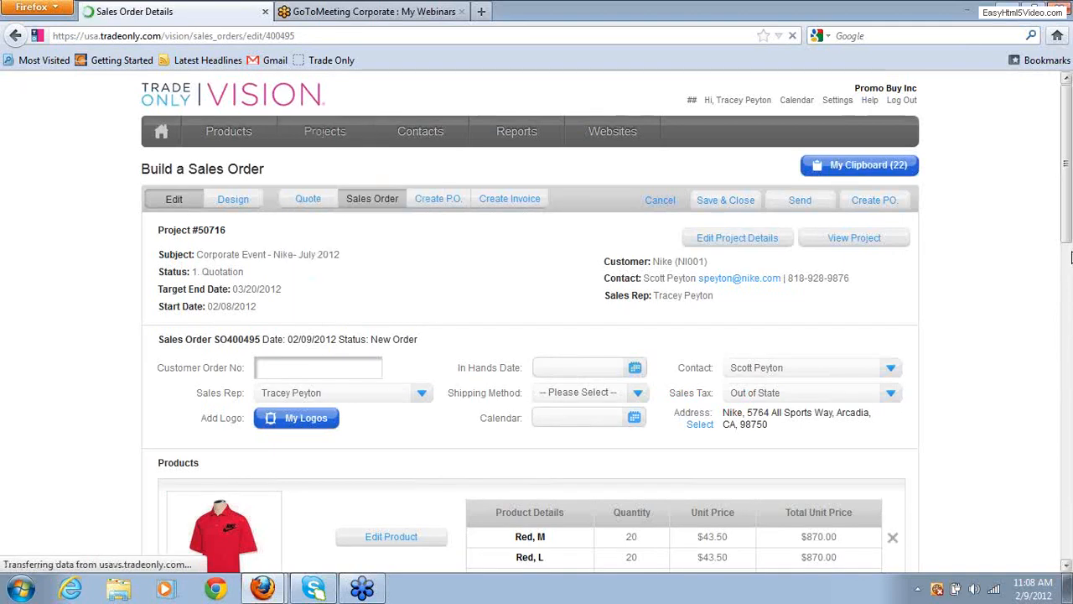
- Review the new sales order's header details and the sales reps available for it
scroll(1069, 258, "down", 1)
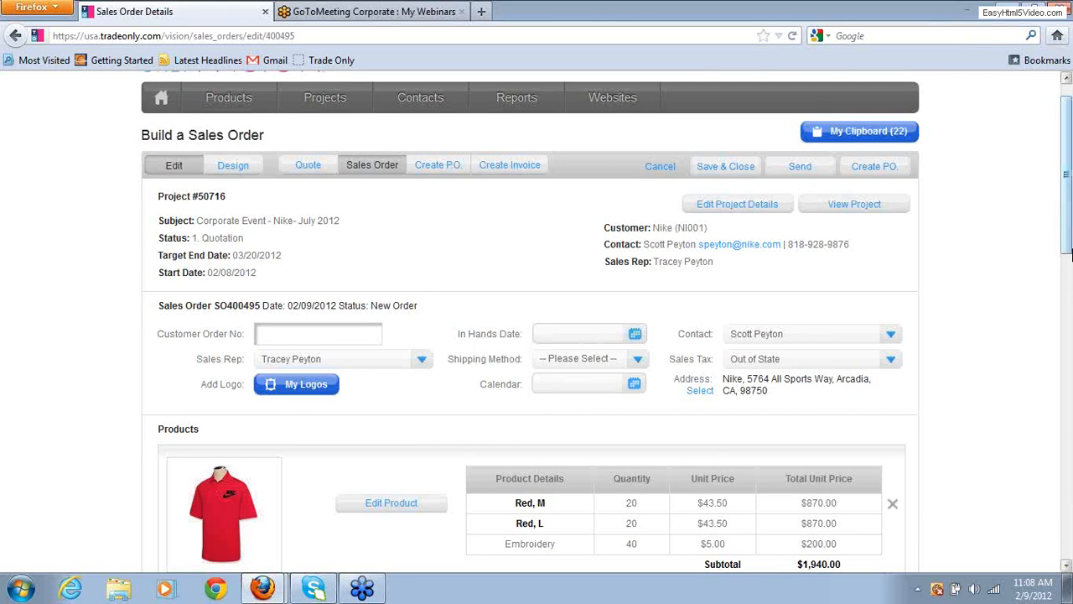
left_click_drag(1066, 250, 1066, 287)
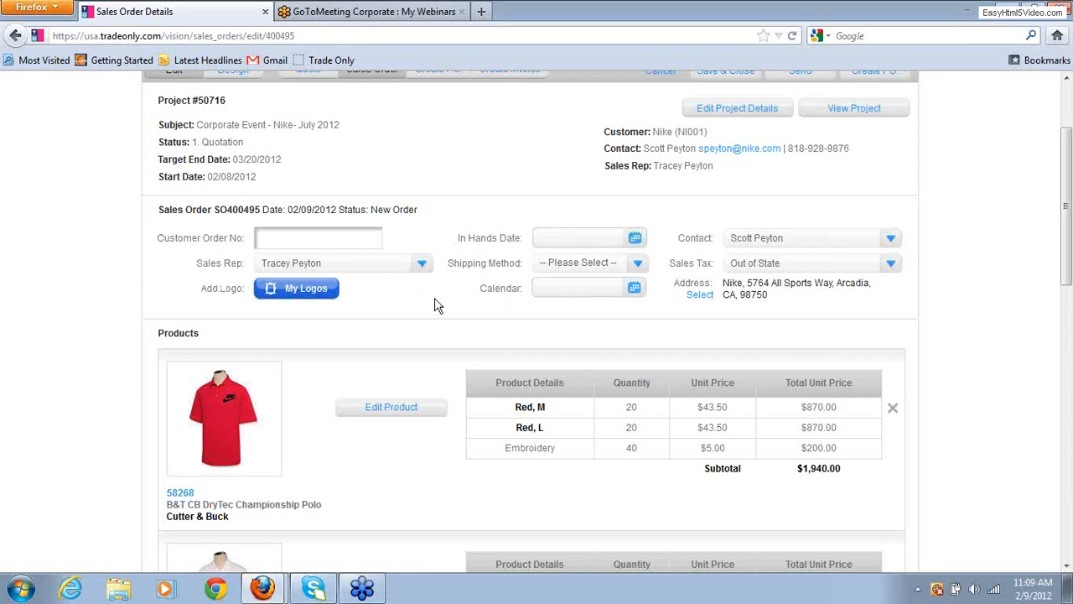
left_click(421, 265)
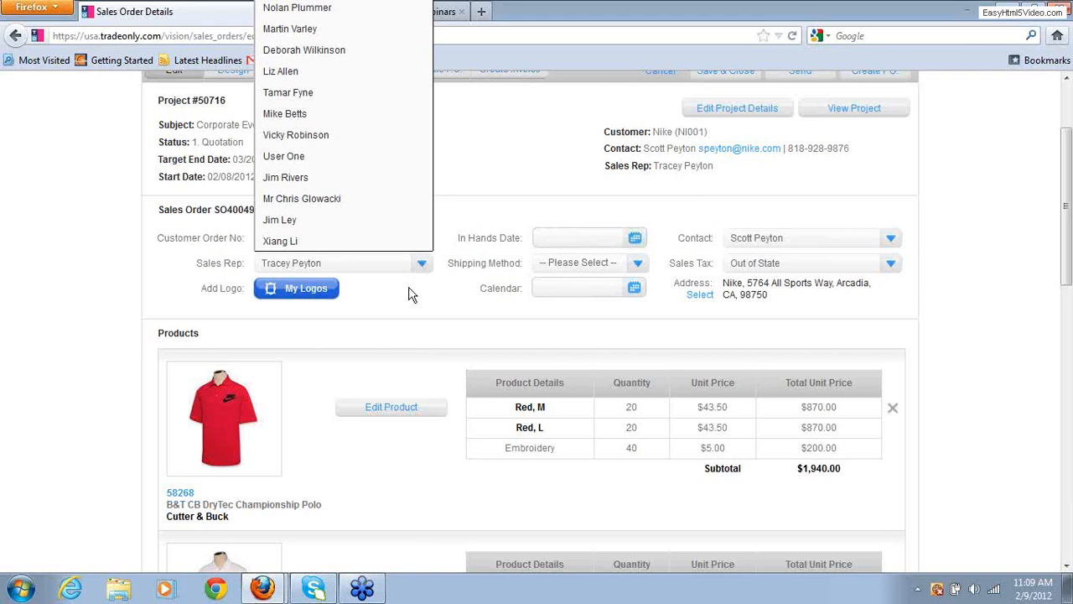
left_click(412, 294)
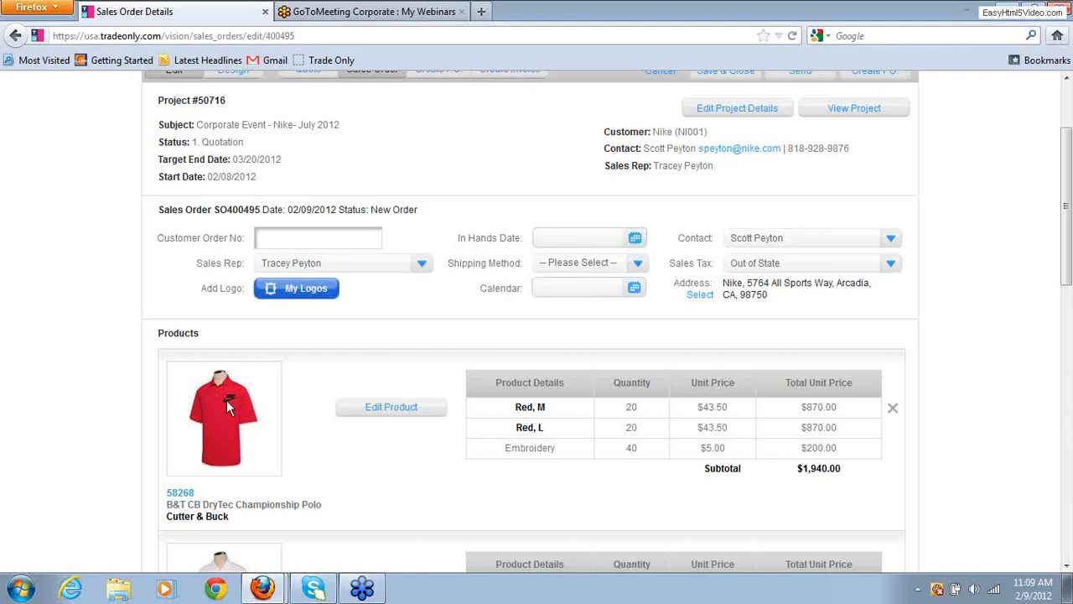
- Clear the customer filter in the logo library and apply the Nike logo to the sales order
mouse_move(1064, 268)
left_mouse_down()
mouse_move(1068, 394)
mouse_move(1067, 247)
left_mouse_up()
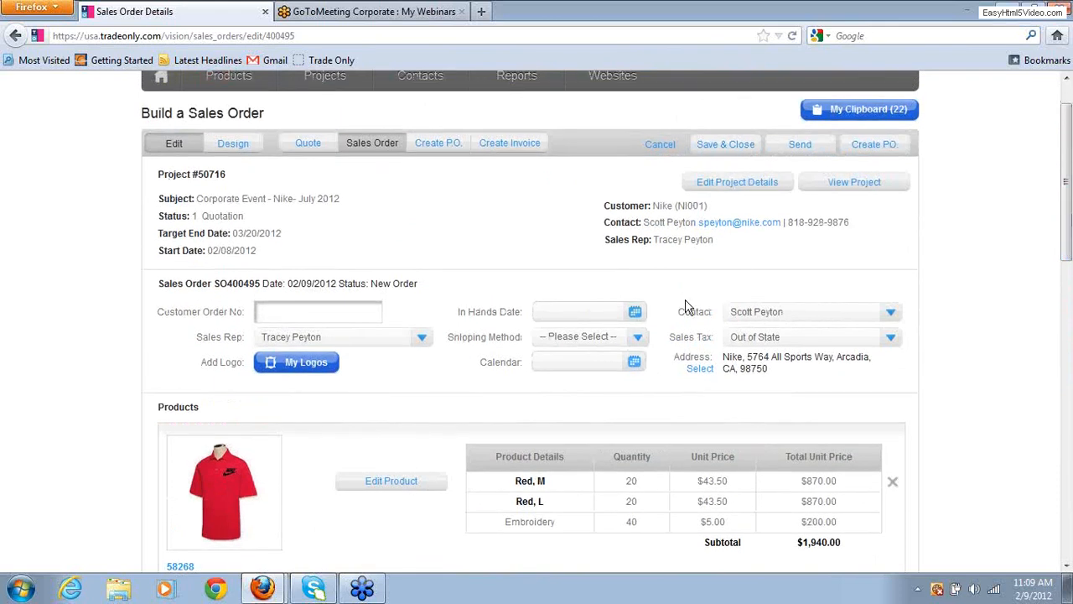
left_click(308, 368)
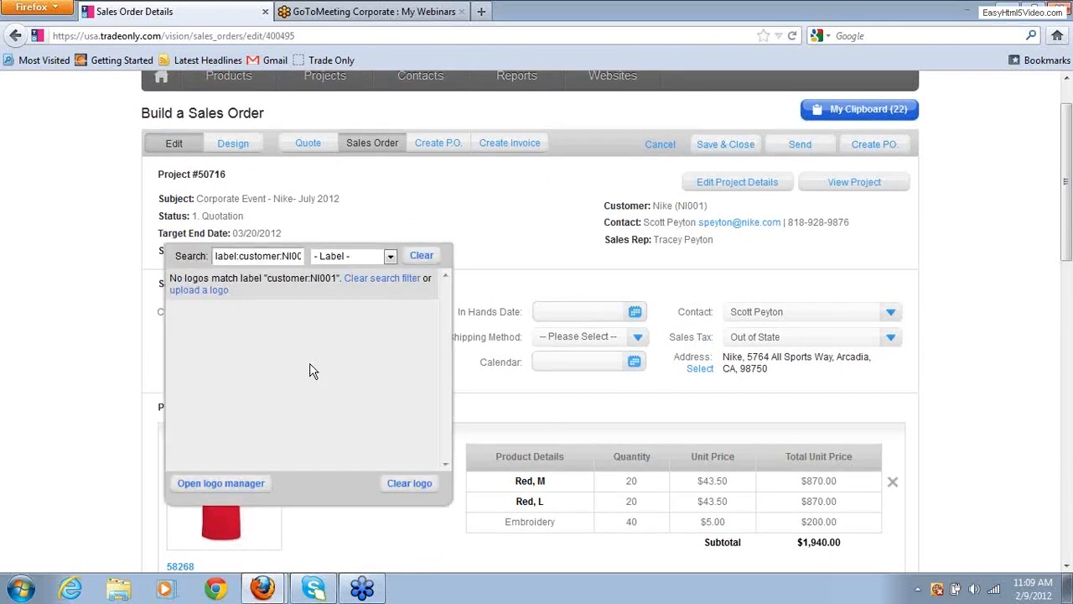
left_click(422, 255)
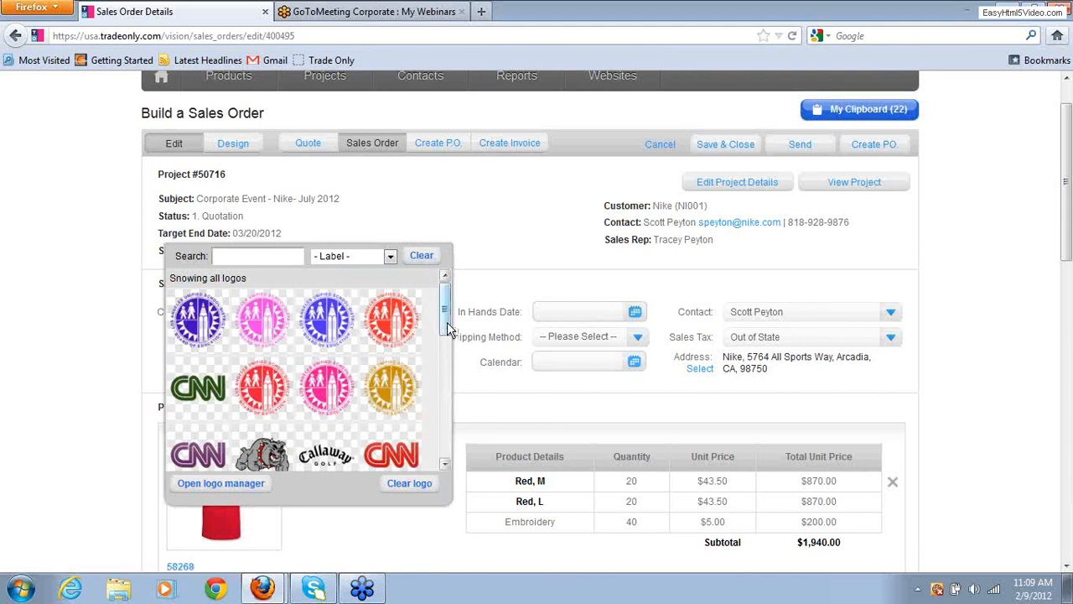
left_click_drag(446, 322, 444, 354)
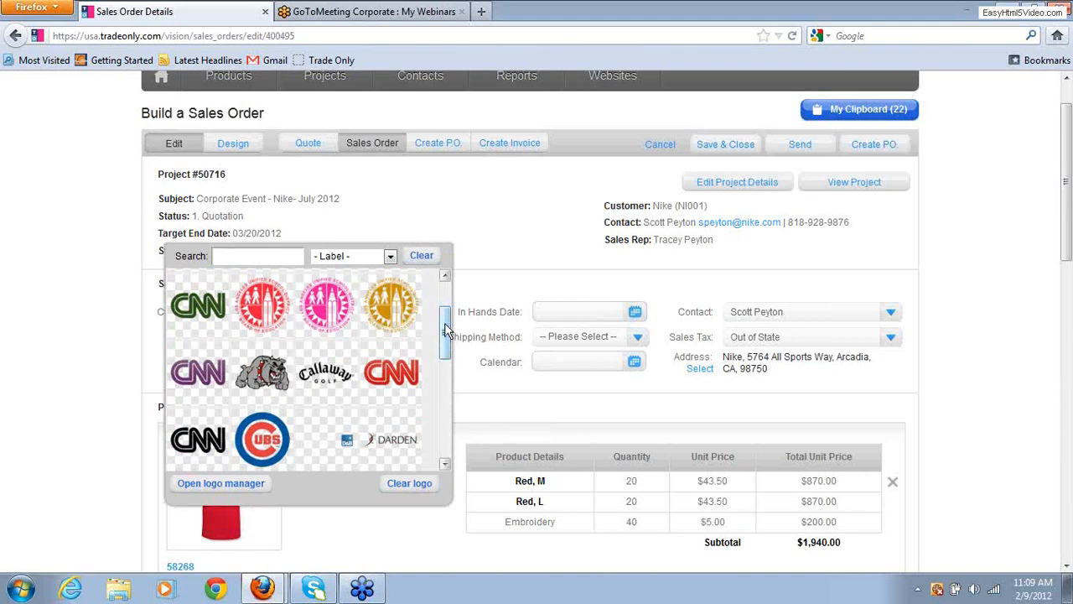
left_click_drag(445, 353, 449, 425)
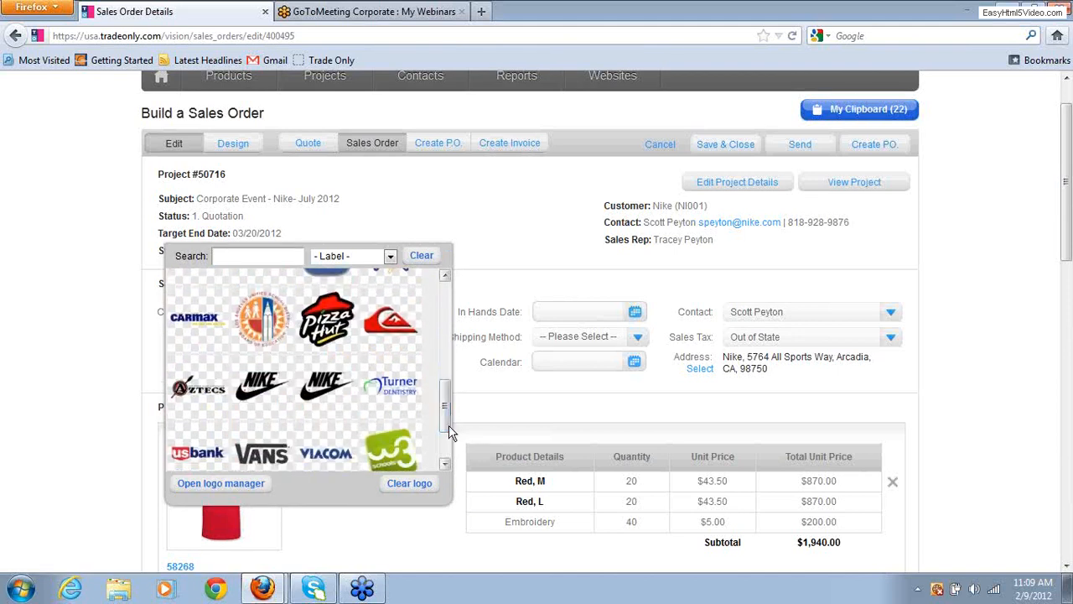
left_click(332, 400)
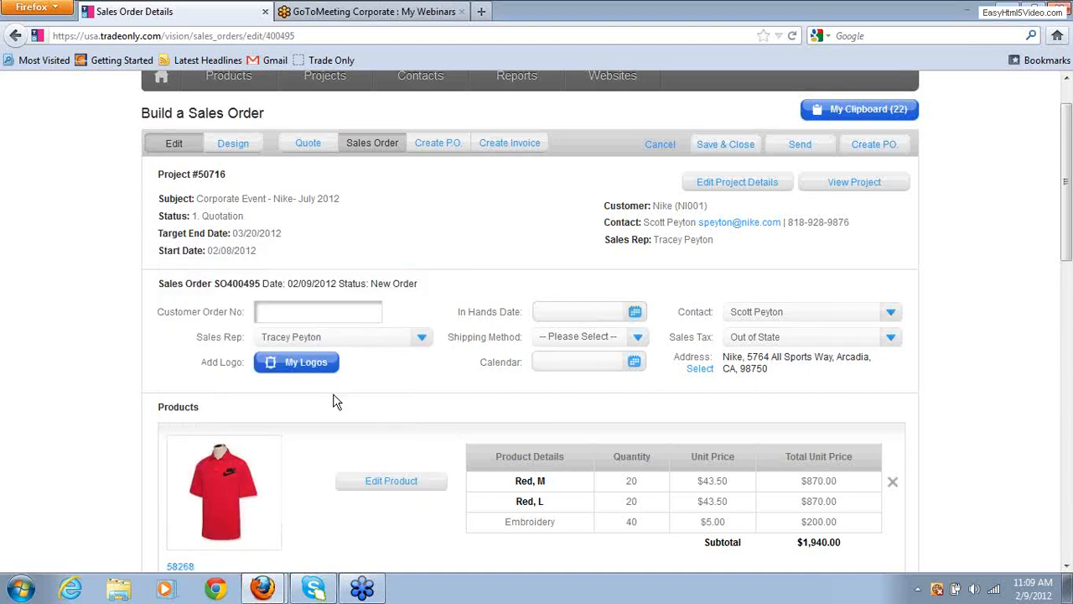
- Set the sales order's in-hands date to 03/14/2012 and its shipping method to Ground
left_click(1067, 567)
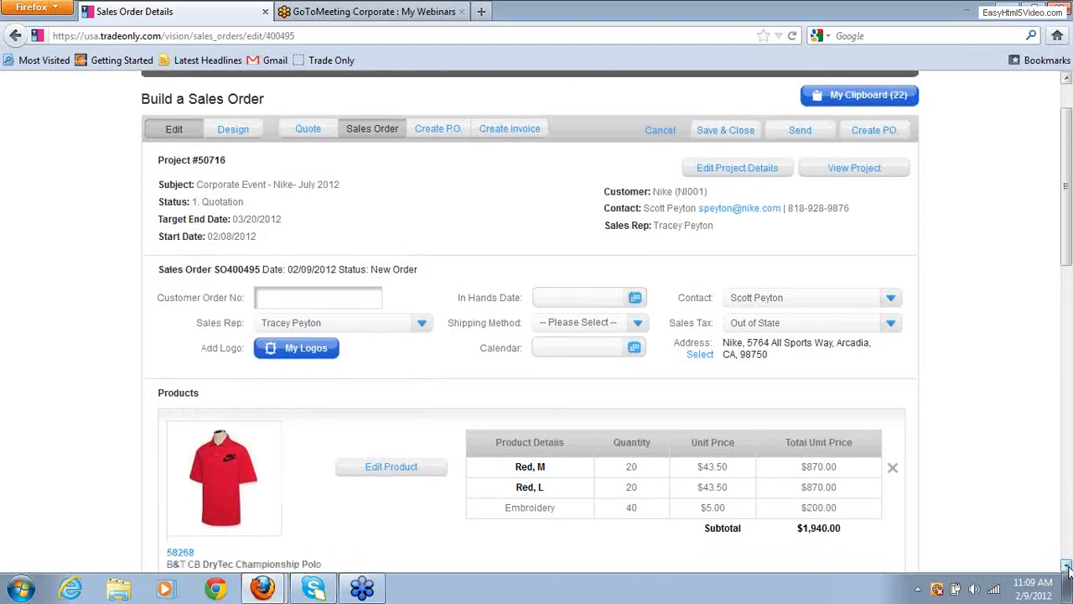
scroll(1067, 567, "down", 5)
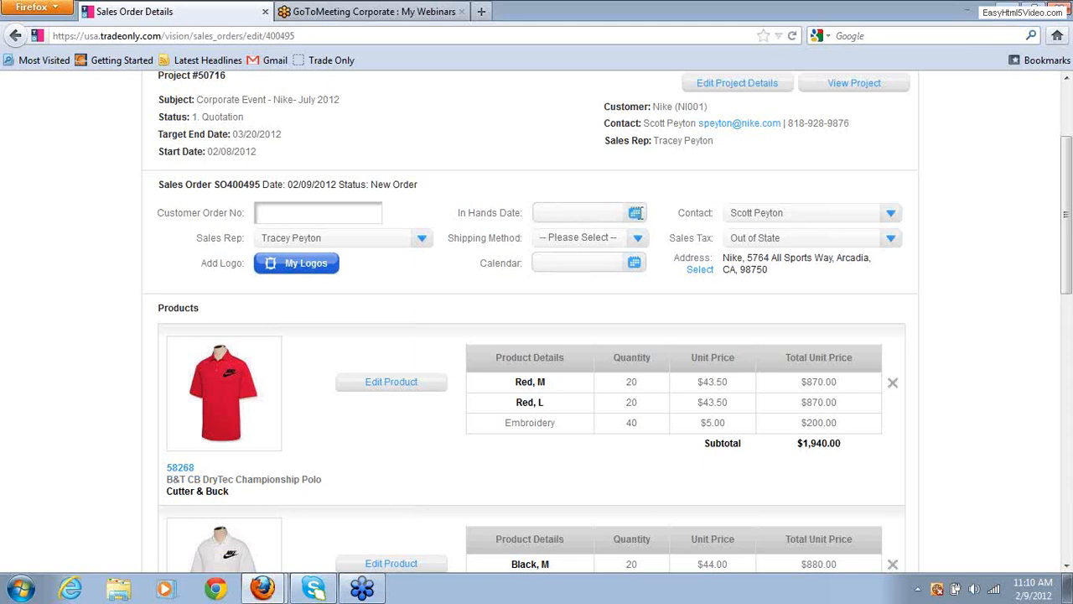
left_click(636, 213)
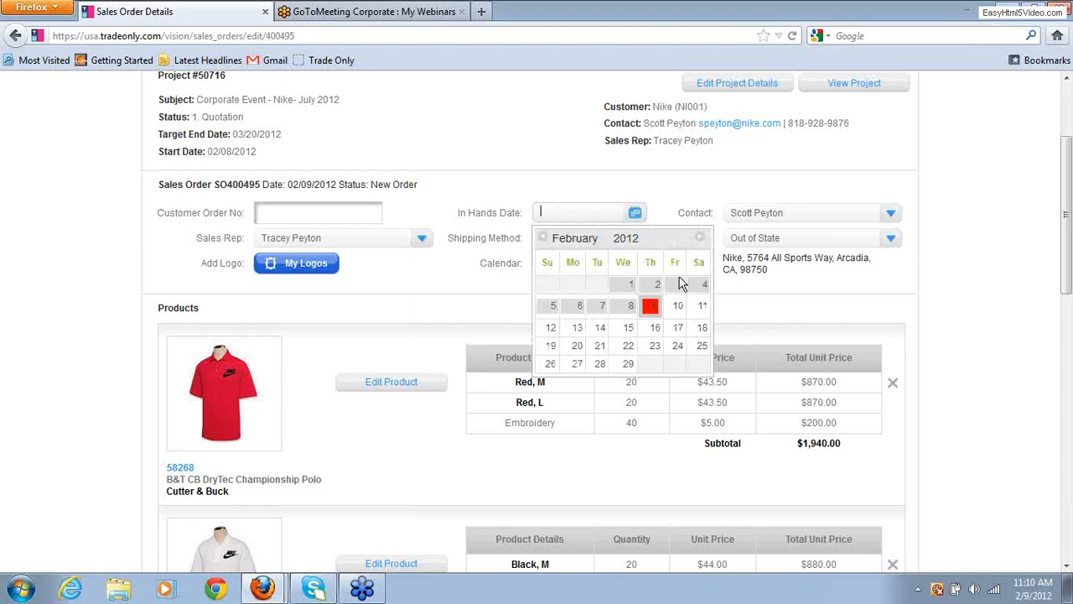
left_click(699, 239)
left_click(628, 324)
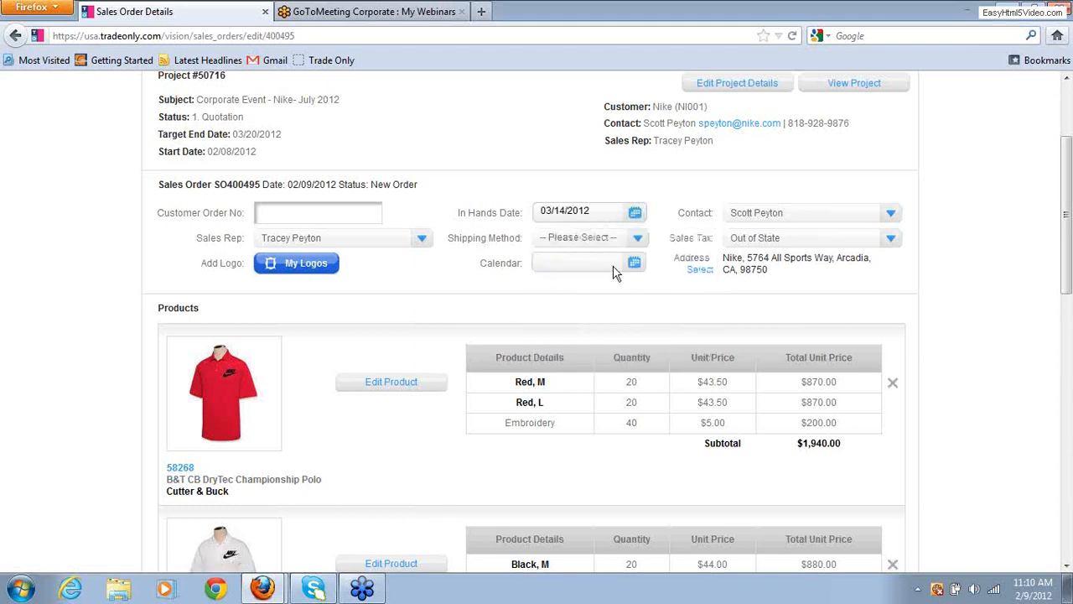
left_click(638, 240)
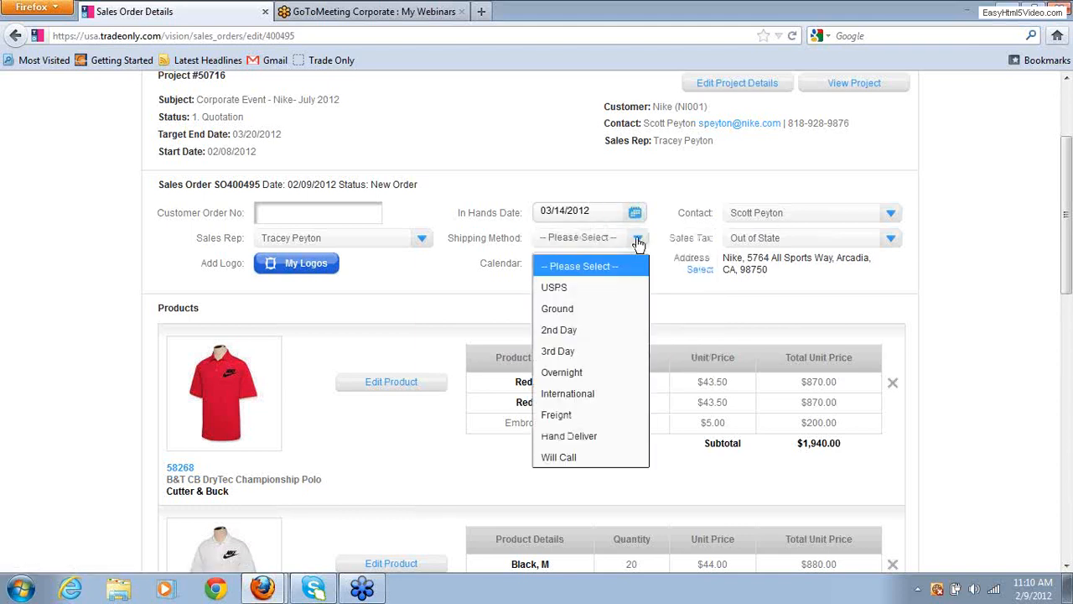
left_click(570, 308)
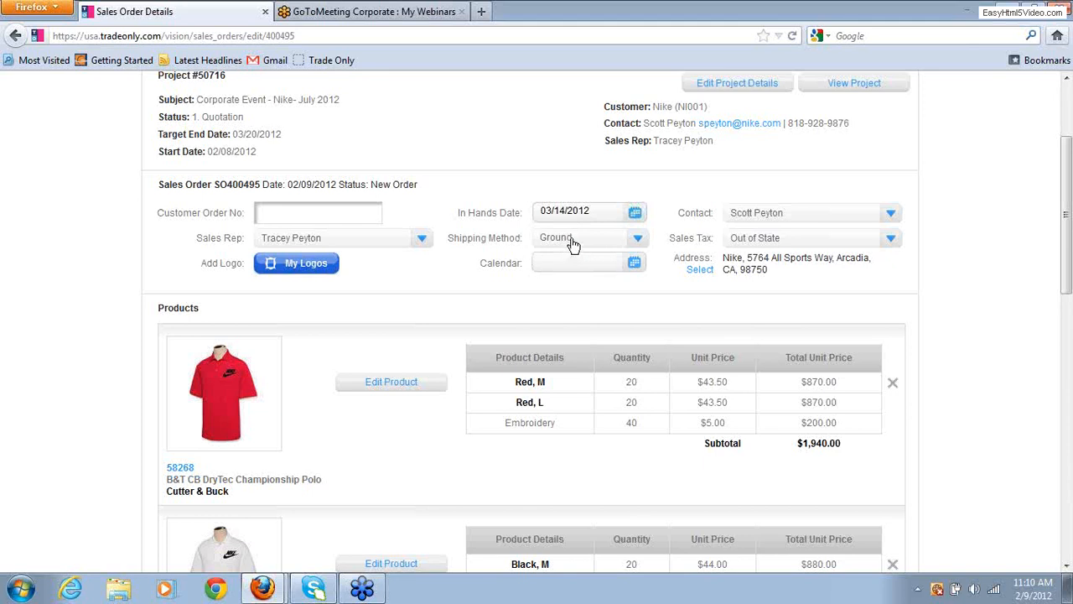
- Start a customer calendar entry from the sales order and set its category to Visit Customer
left_click(634, 264)
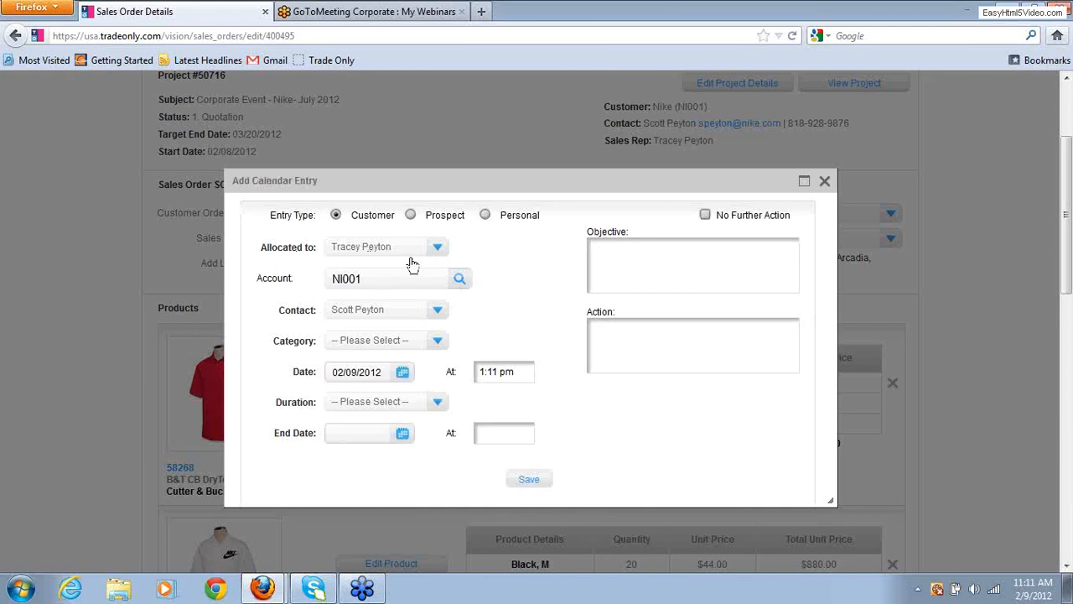
left_click(438, 250)
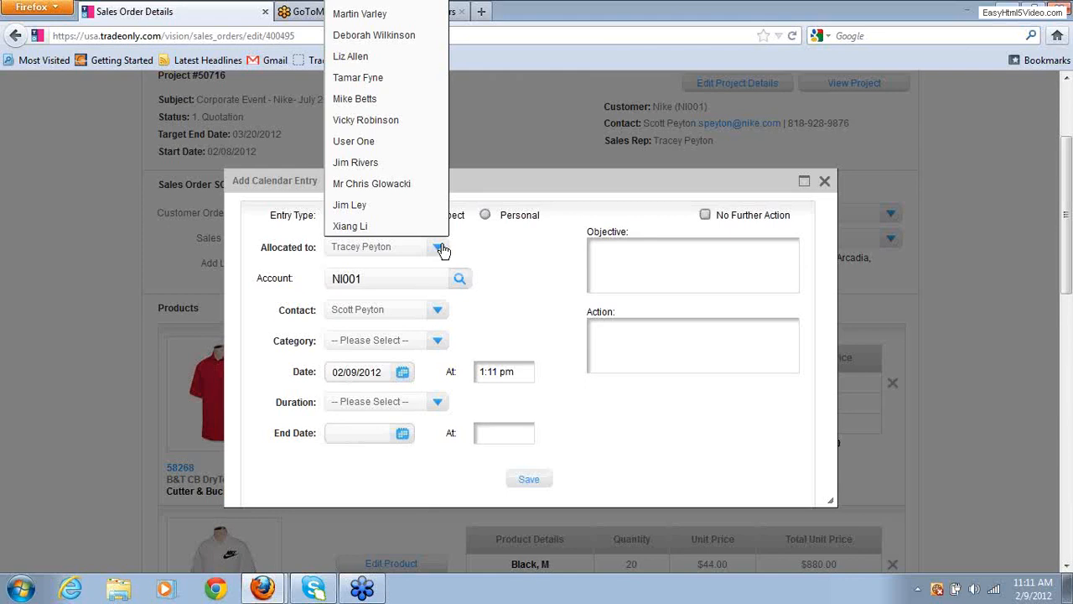
left_click(442, 249)
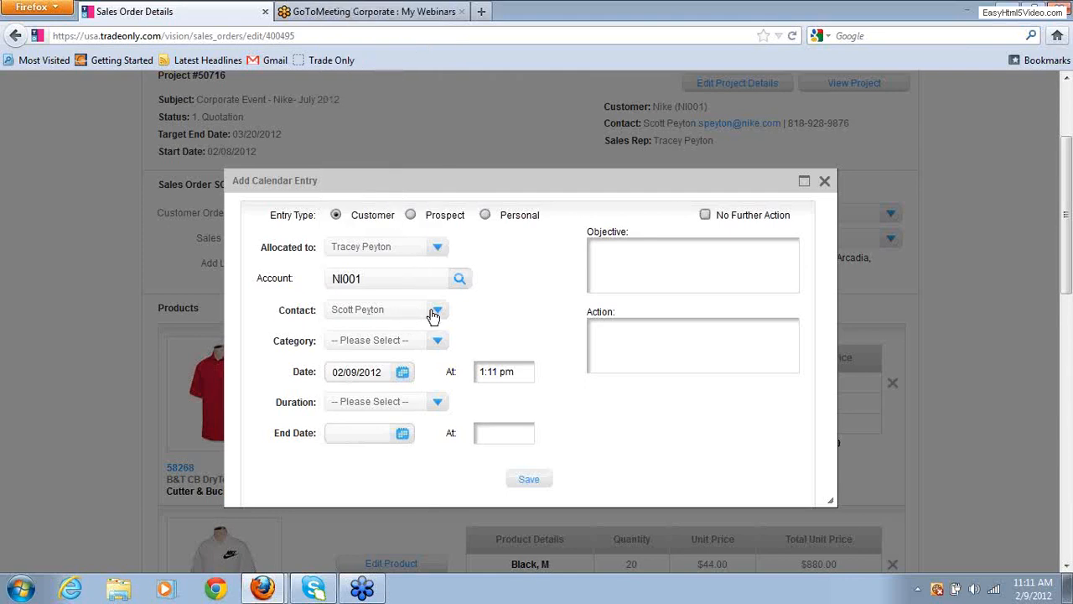
left_click(438, 341)
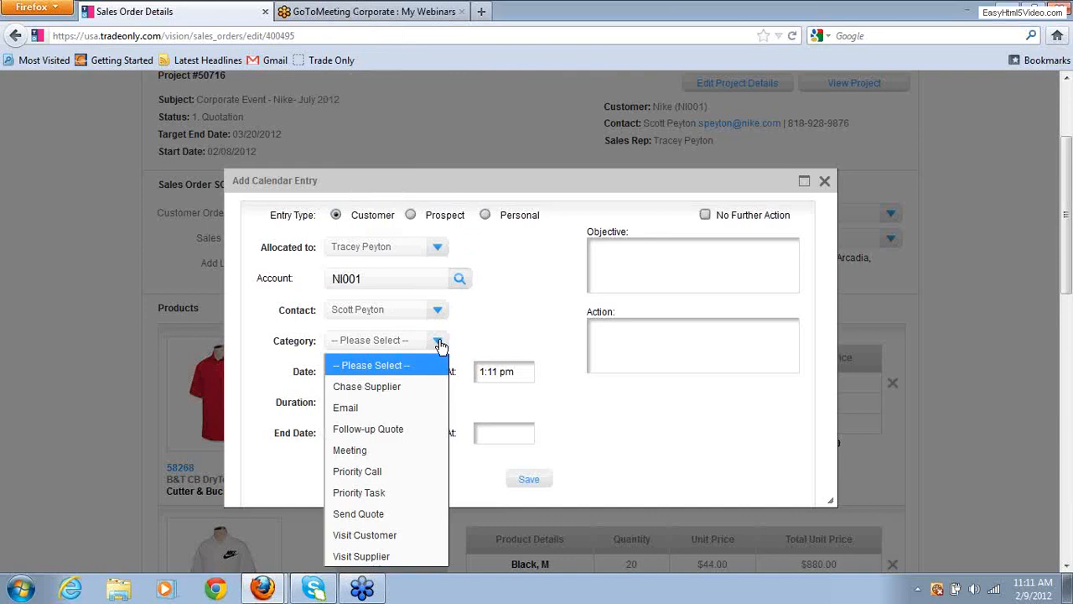
left_click(395, 535)
right_click(362, 379)
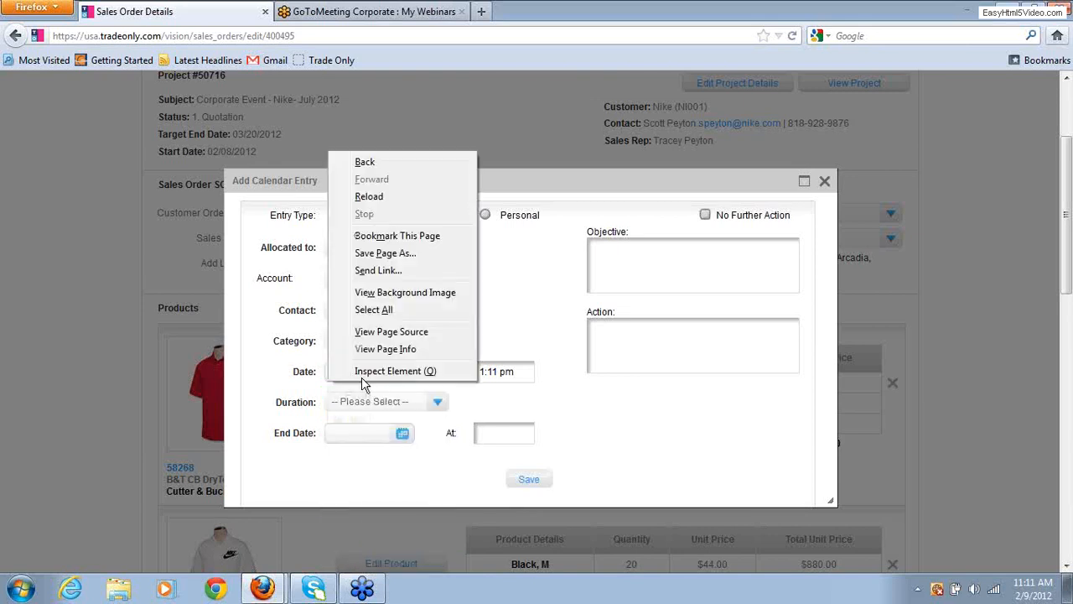
left_click(518, 324)
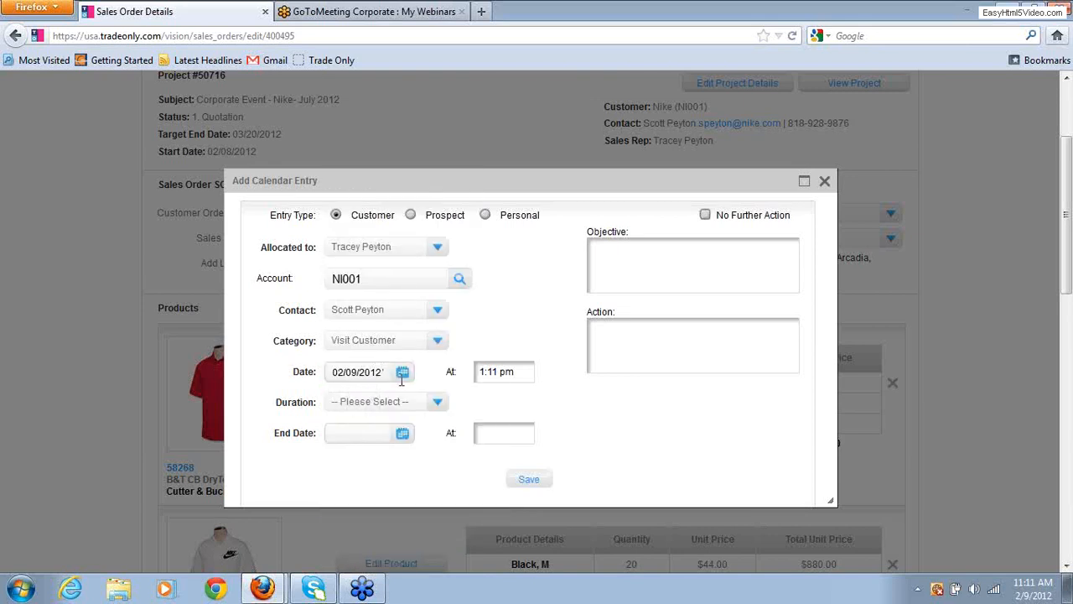
- Set both the date and the end date of the calendar entry to 03/01/2012
left_click(403, 374)
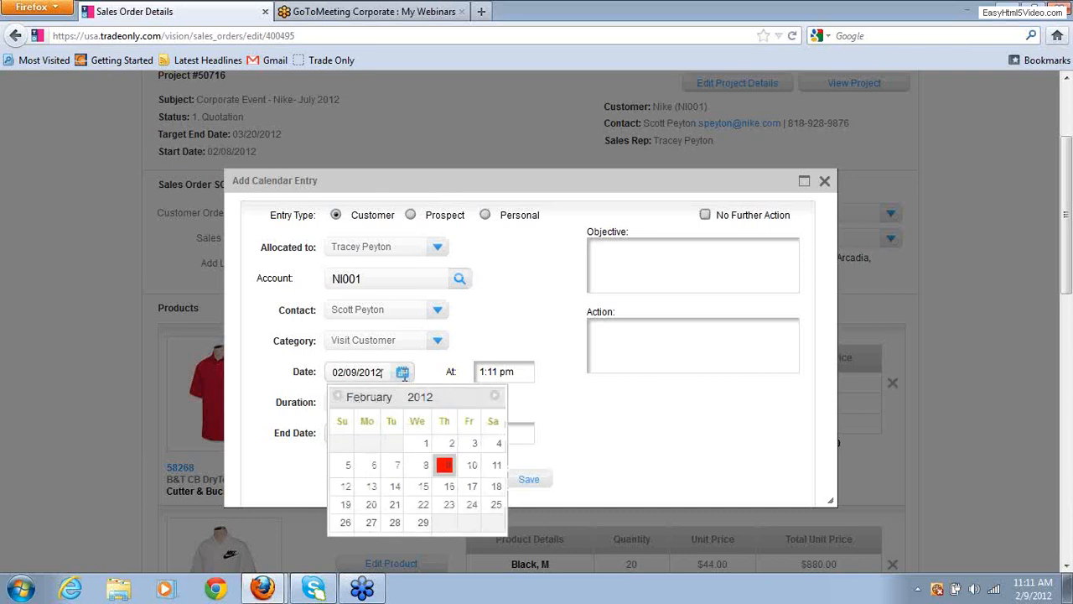
left_click(495, 396)
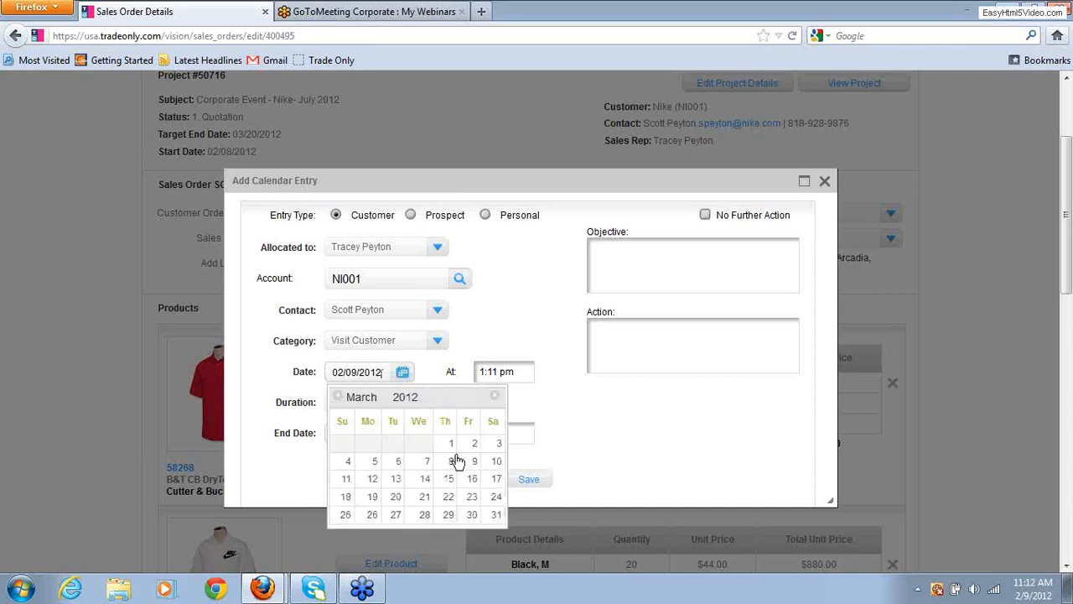
left_click(450, 444)
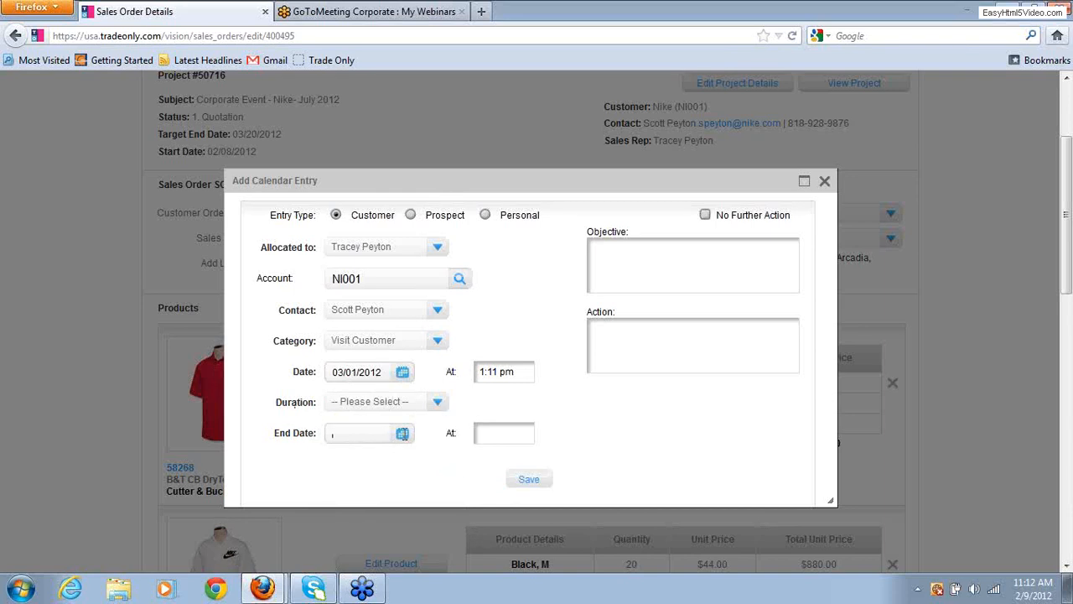
left_click(403, 433)
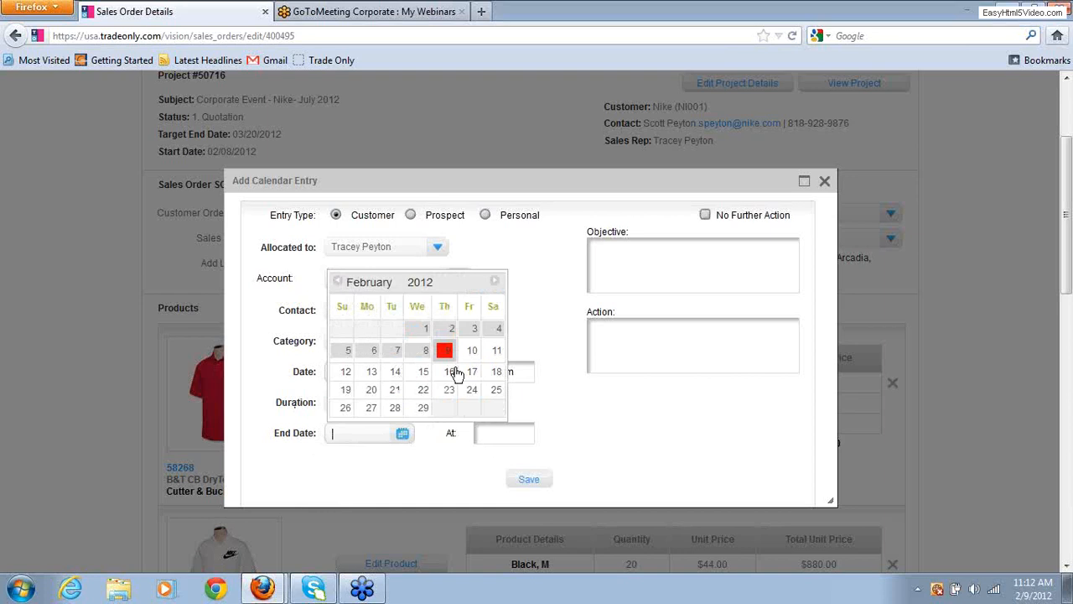
left_click(495, 283)
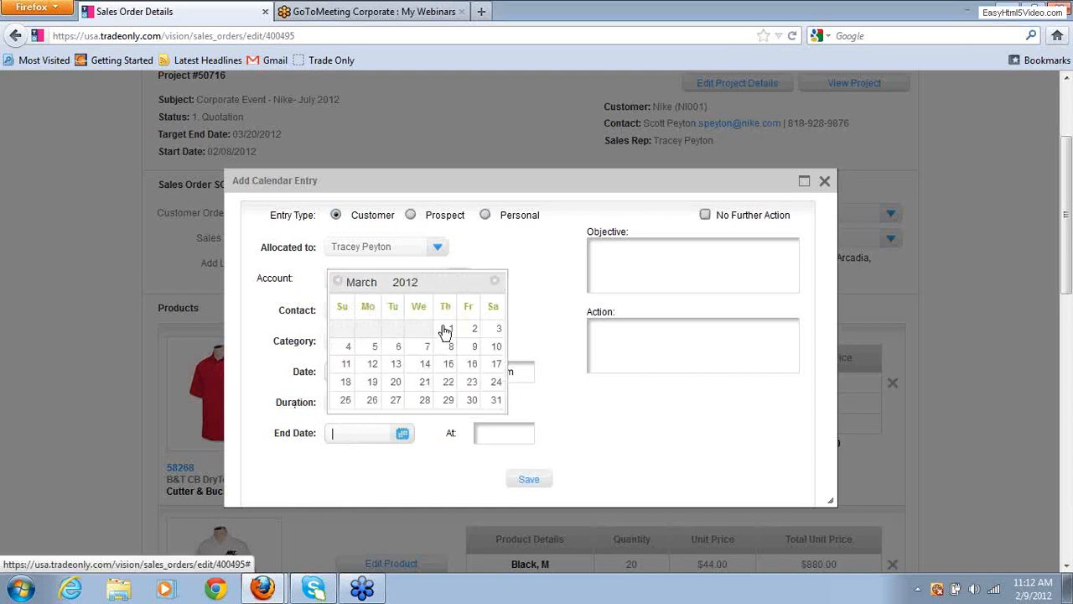
left_click(445, 329)
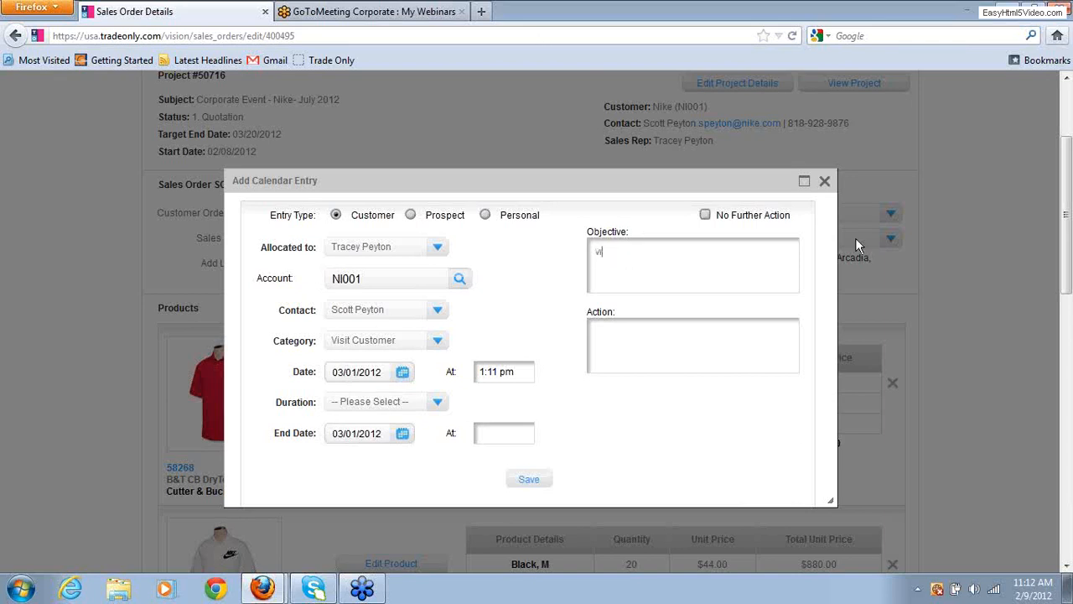
- Enter the objective "visit customer to get art work" and save the calendar entry
type("isit customer to get ar")
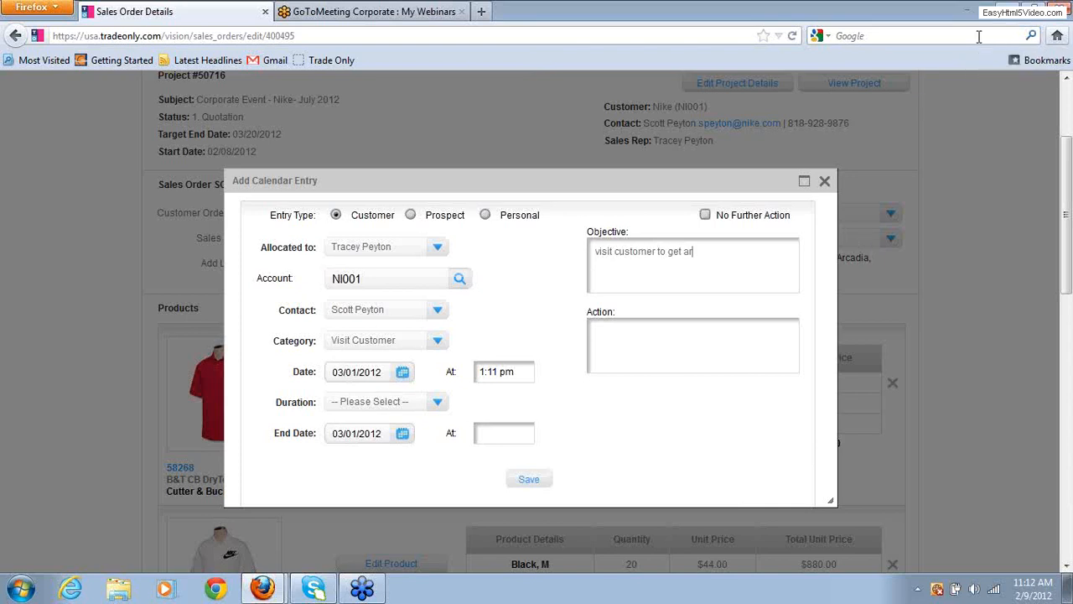
type("t work")
left_click(528, 480)
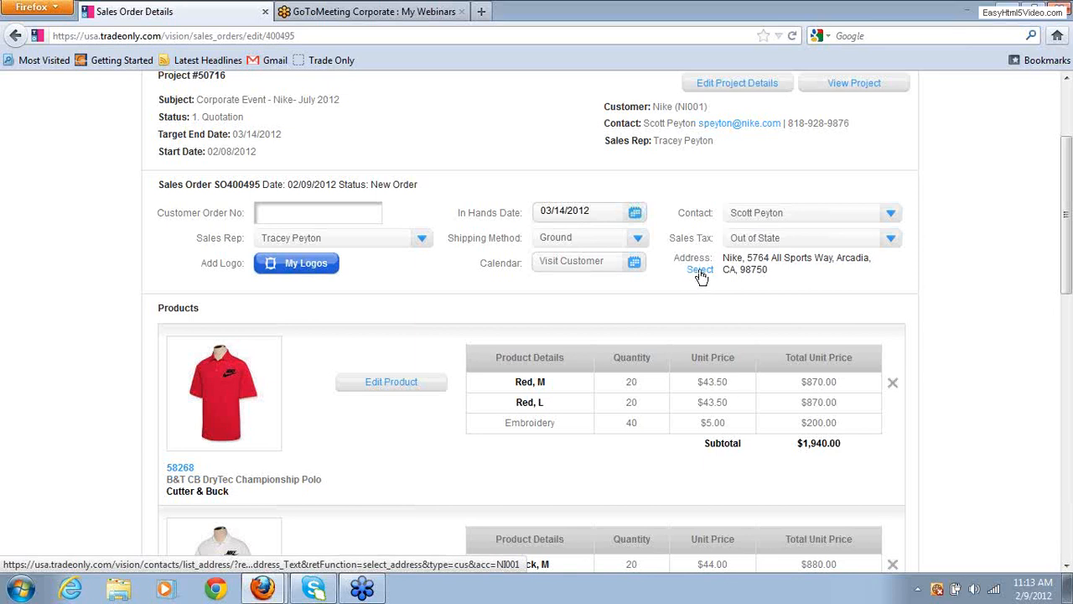
- Check which customer contacts are available for the sales order
left_click(891, 214)
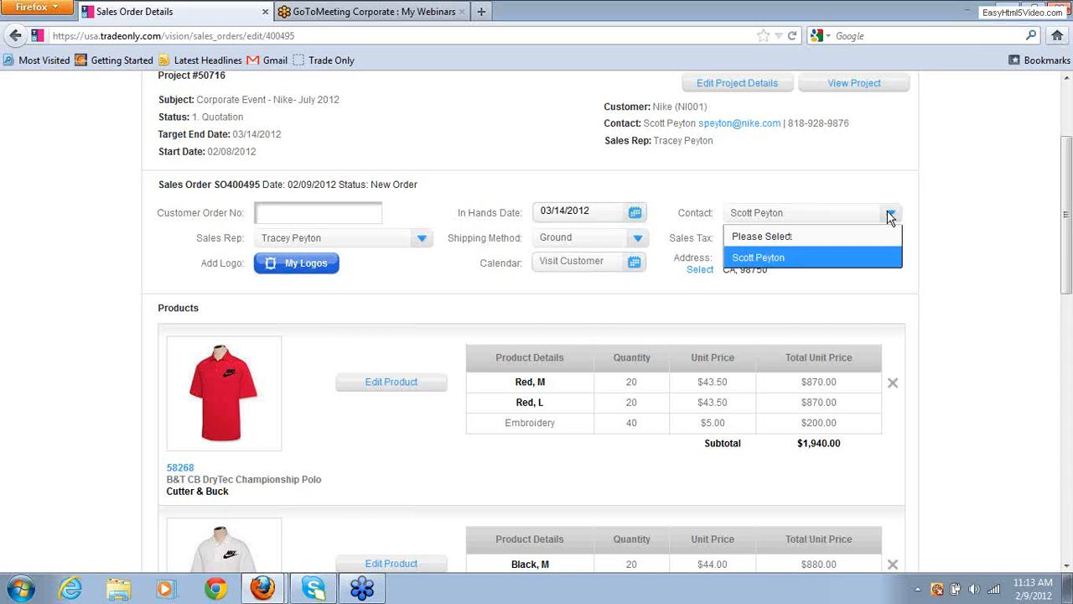
left_click(810, 186)
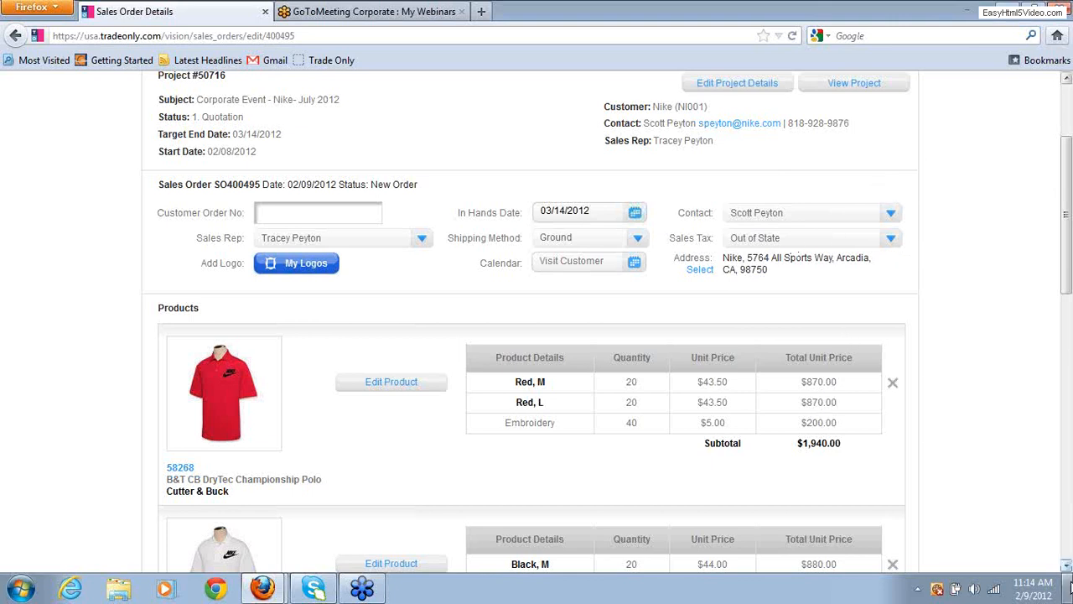
- Open the B&T CB DryTec Championship Polo in the sales order's product list for editing
left_click(1068, 566)
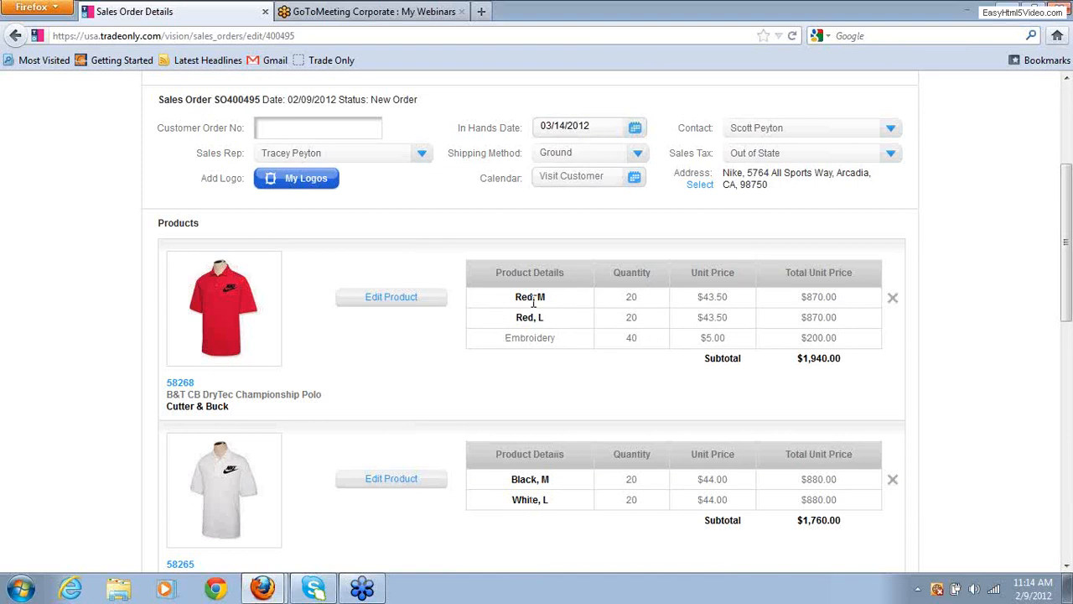
left_click(1067, 568)
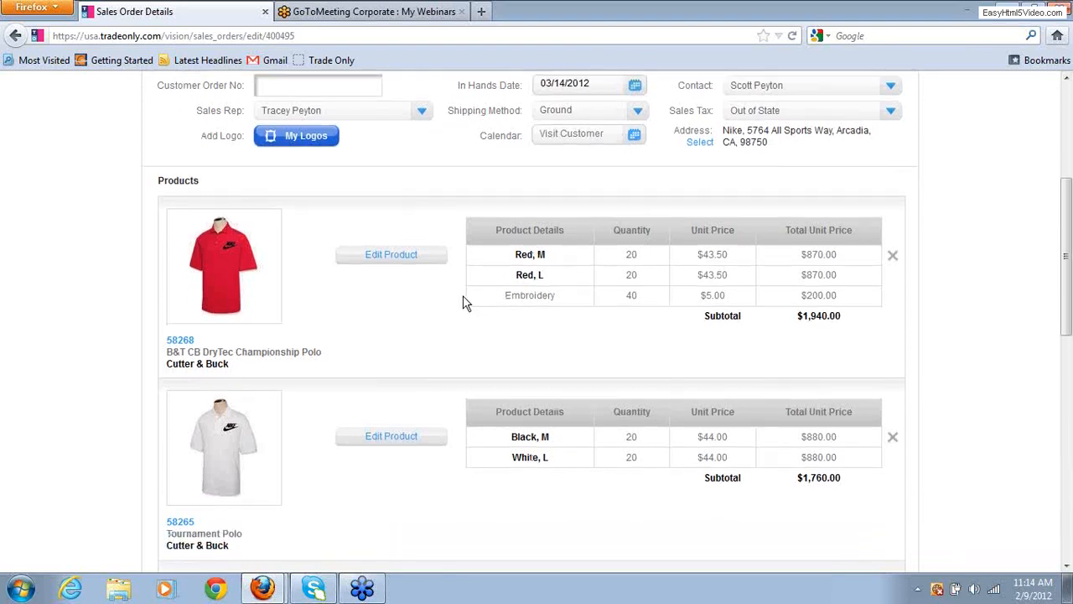
left_click(396, 261)
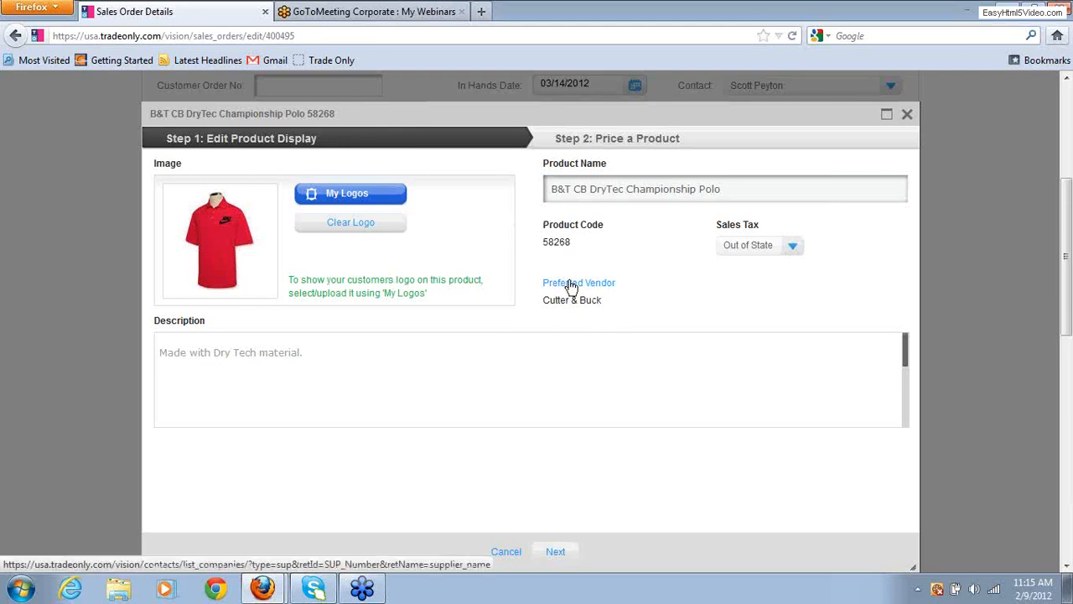
- Add a third color/size option to the DryTec Championship Polo's pricing with quantity 20, color Red and size S
left_click(622, 140)
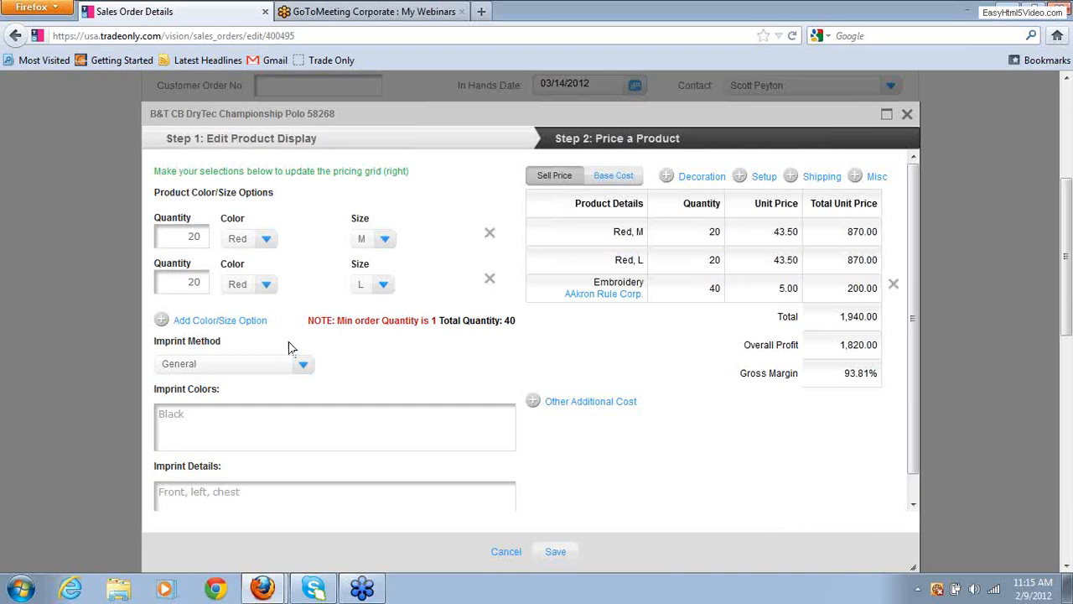
left_click(161, 321)
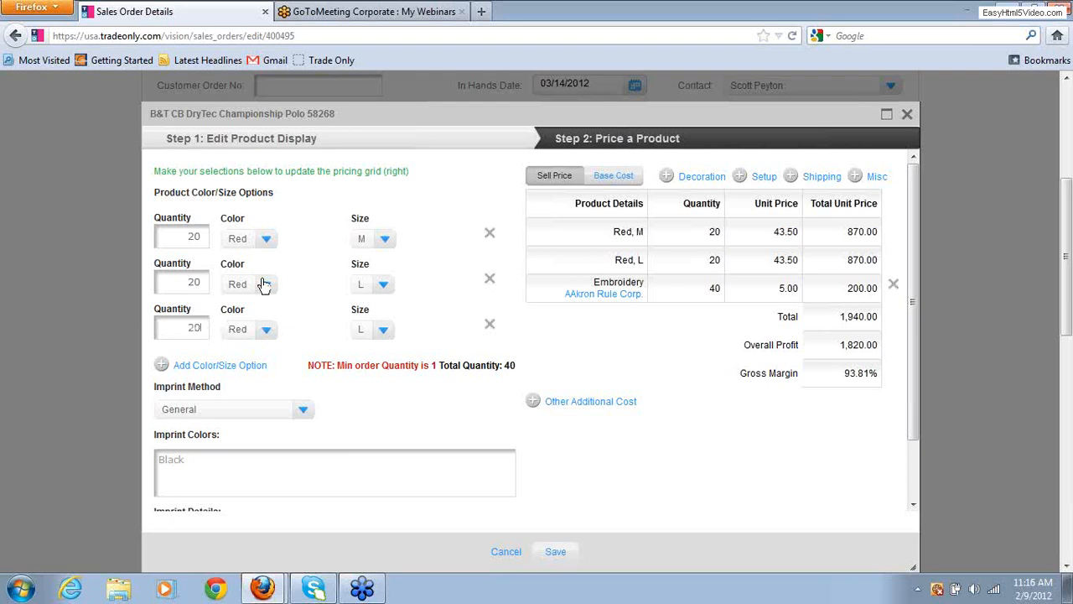
left_click(382, 330)
left_click(364, 393)
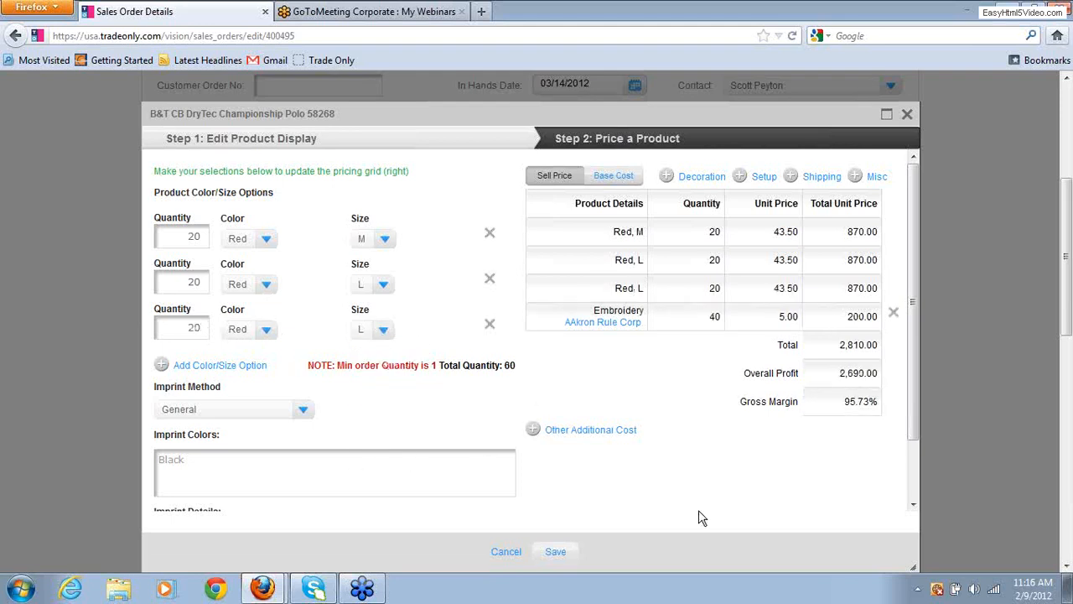
left_click(381, 330)
left_click(377, 352)
- Insert "embroidered on" before "Front, left, chest" in the polo's imprint details
left_click(913, 505)
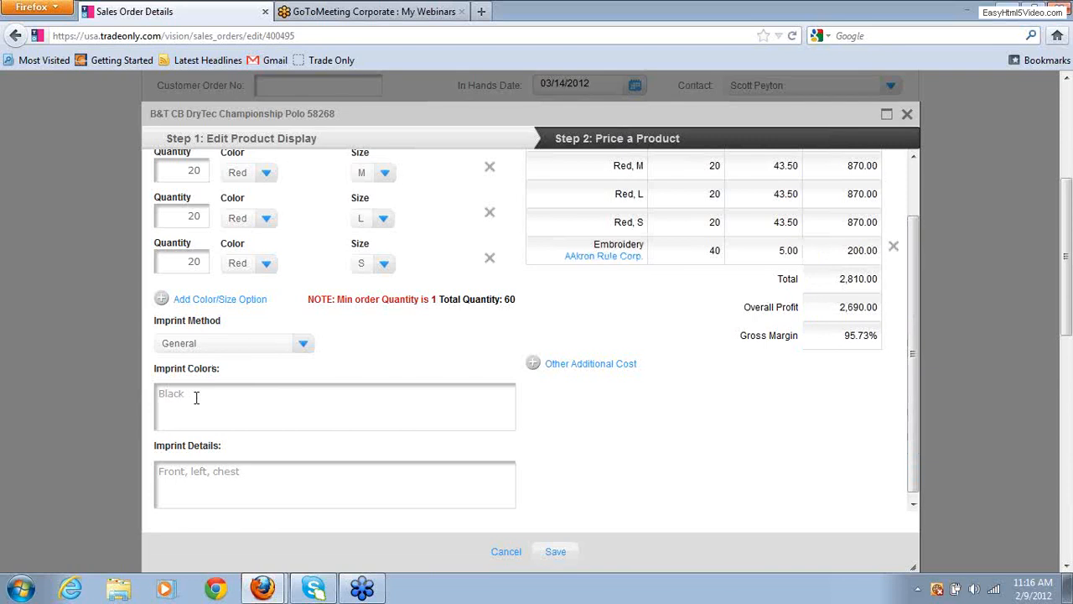
scroll(916, 333, "up", 1)
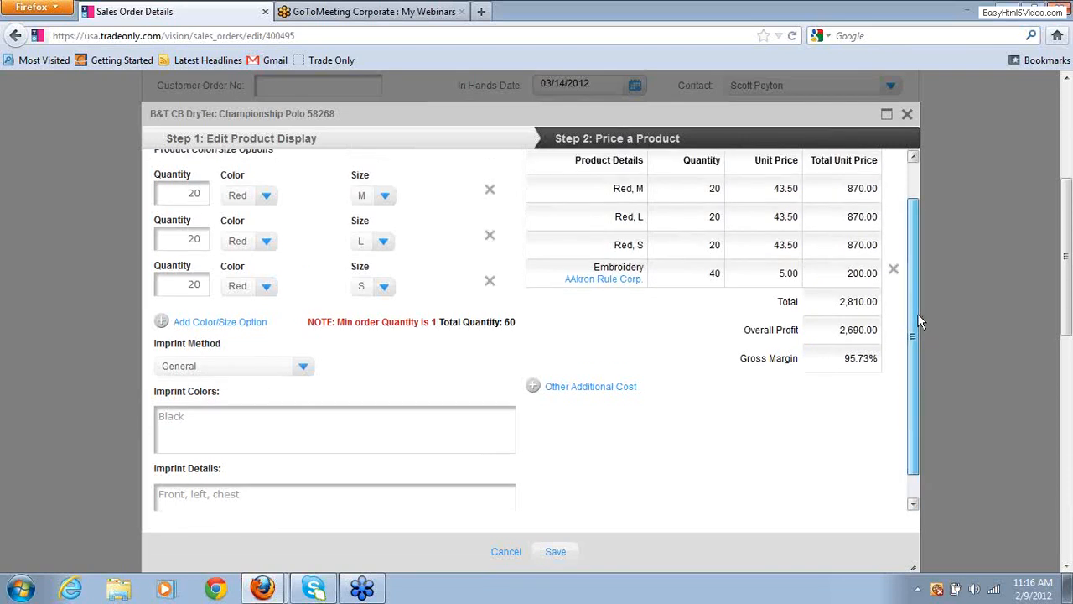
scroll(923, 327, "down", 1)
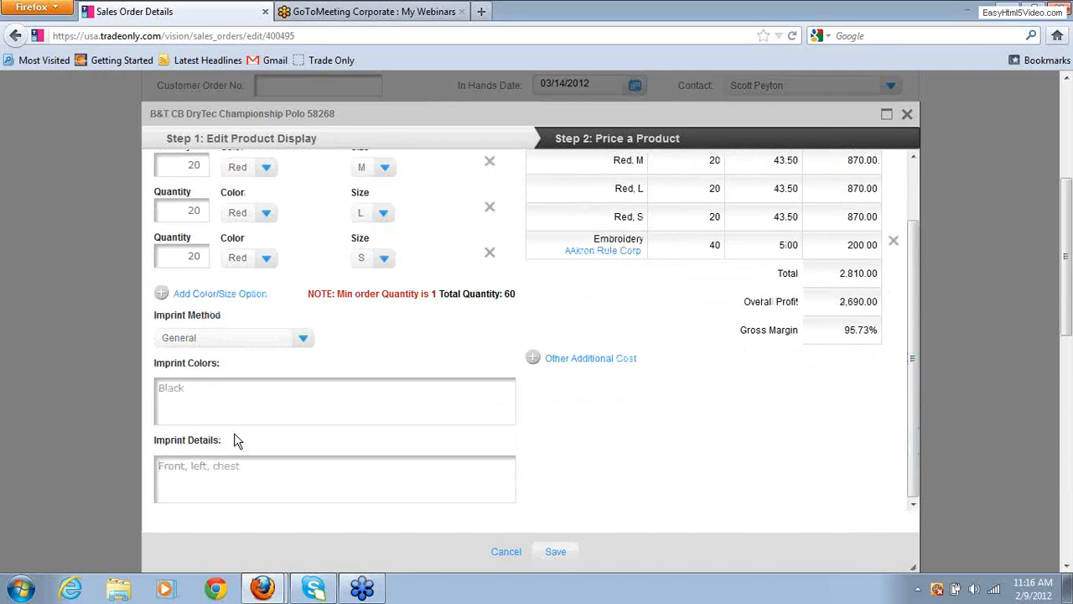
type("embroidered on")
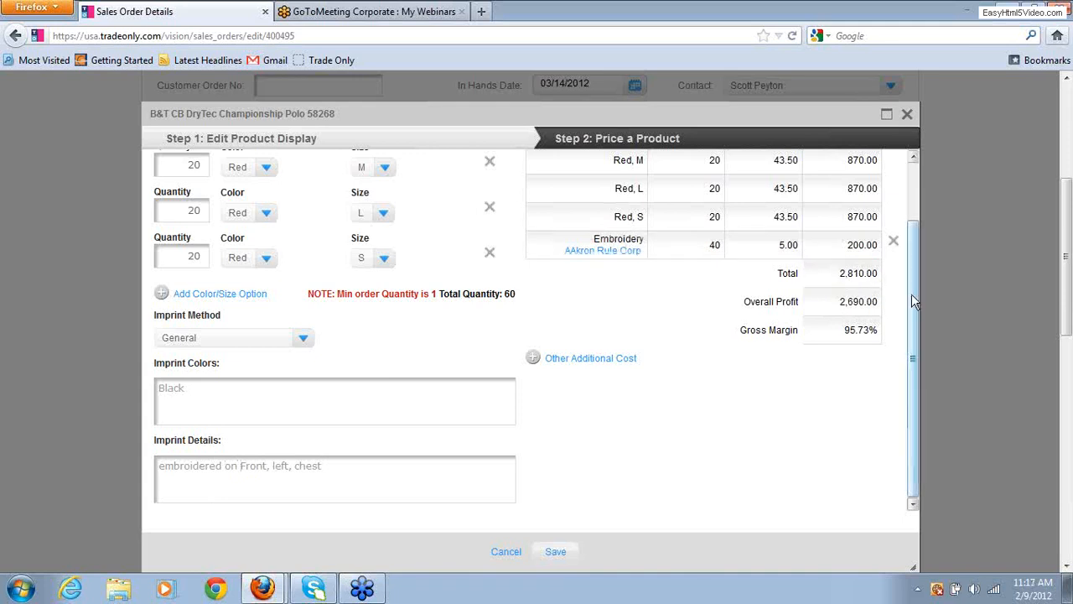
- Add a setup charge to the polo's pricing grid and assign All Star Lettering as its supplier
left_click_drag(911, 294, 914, 242)
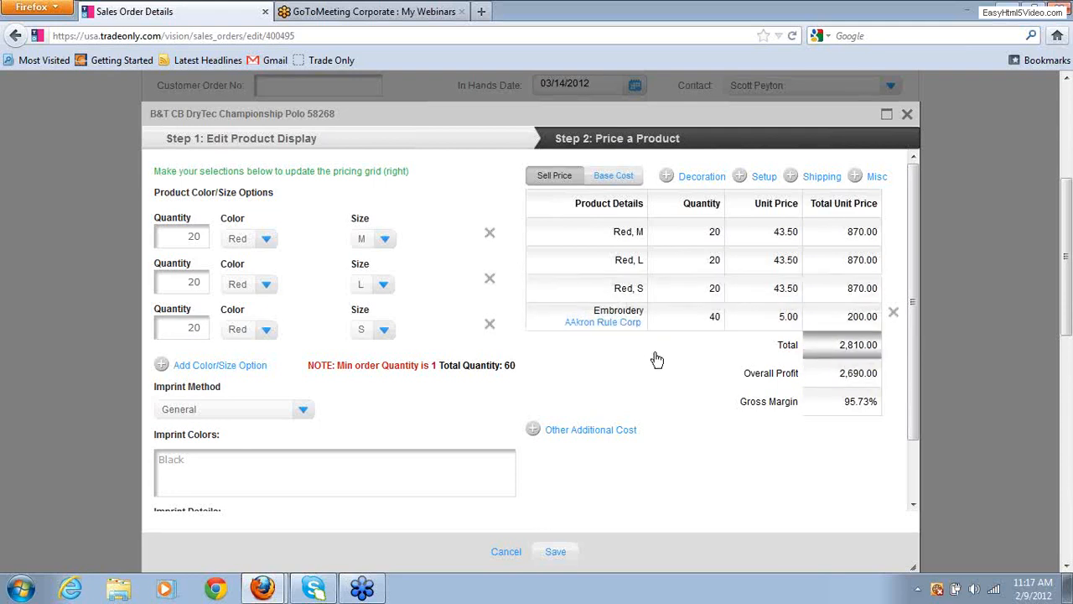
left_click(742, 177)
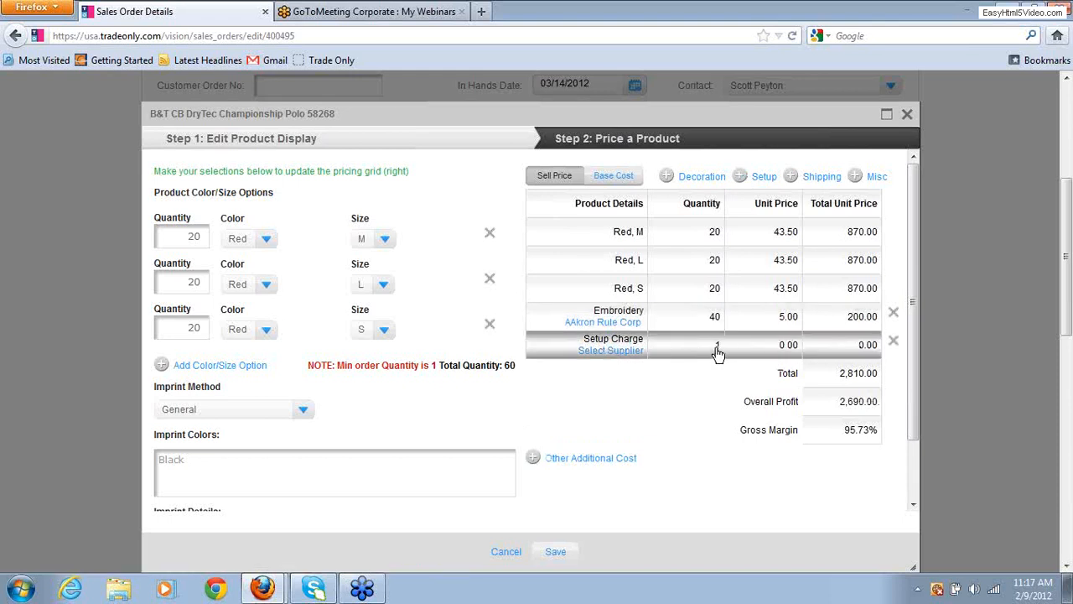
left_click(629, 356)
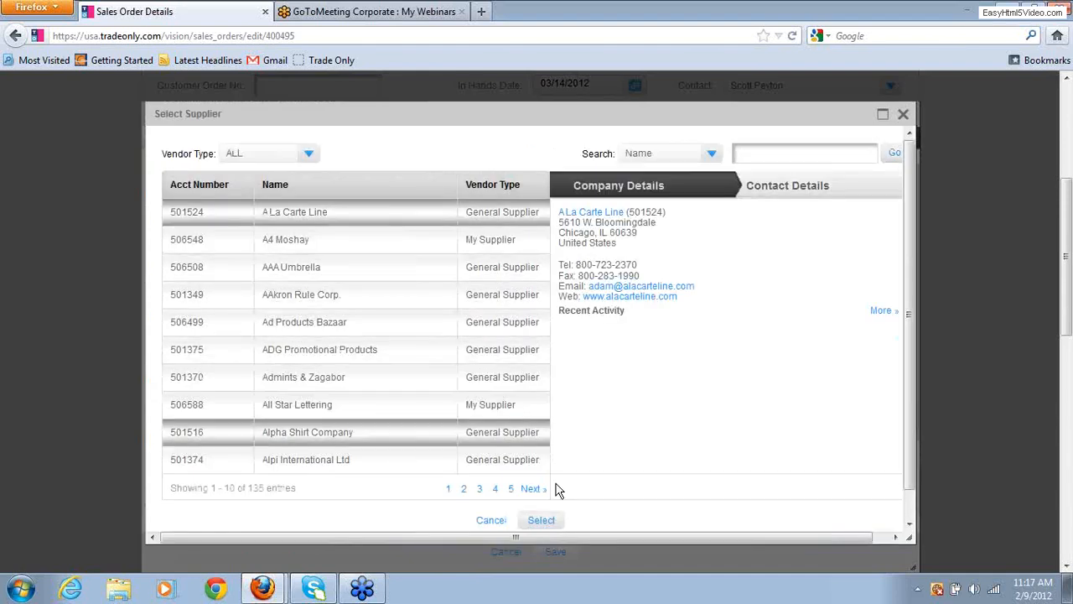
left_click(319, 408)
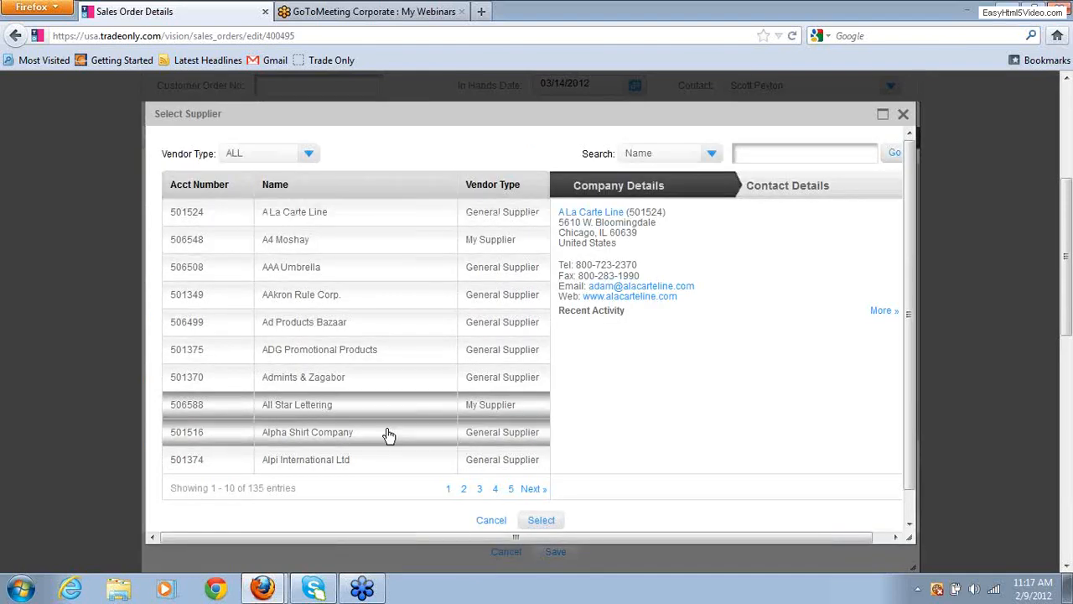
left_click(545, 521)
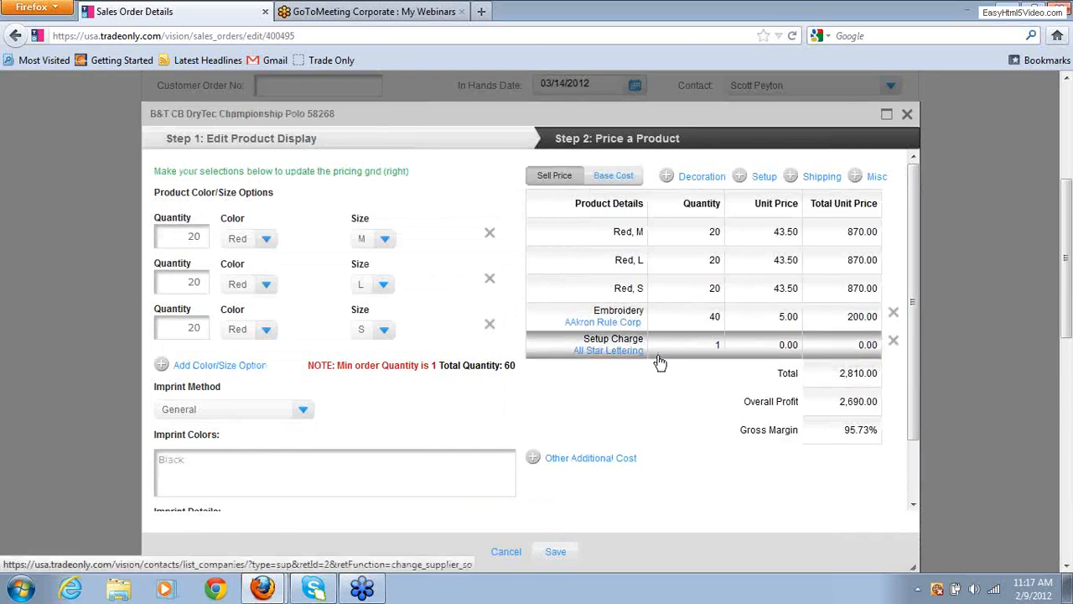
- Set the sell price of the setup charge to 15.00 per unit
left_click(789, 345)
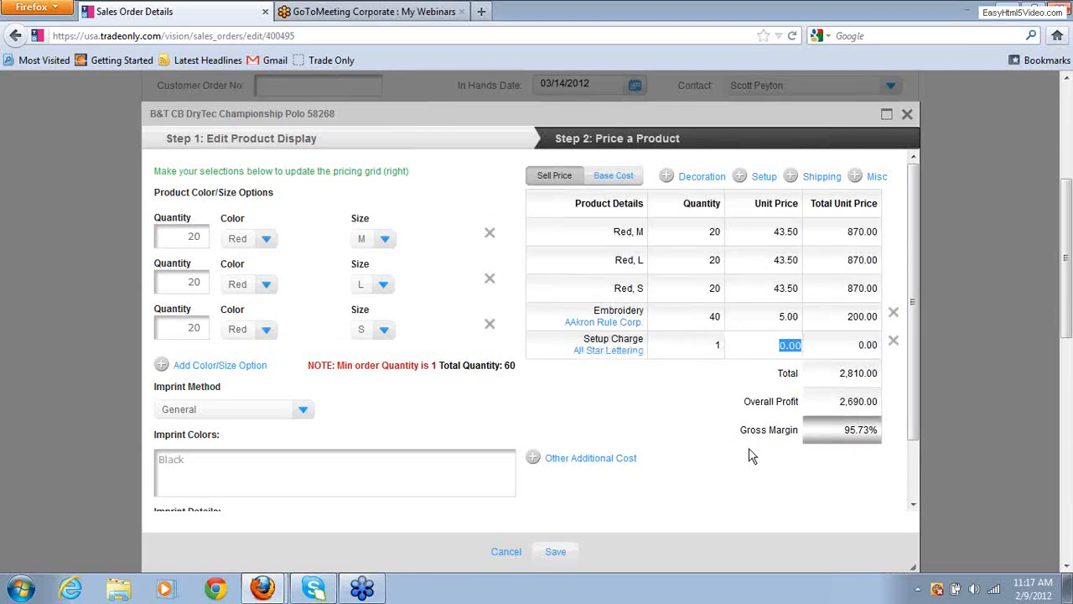
type("15")
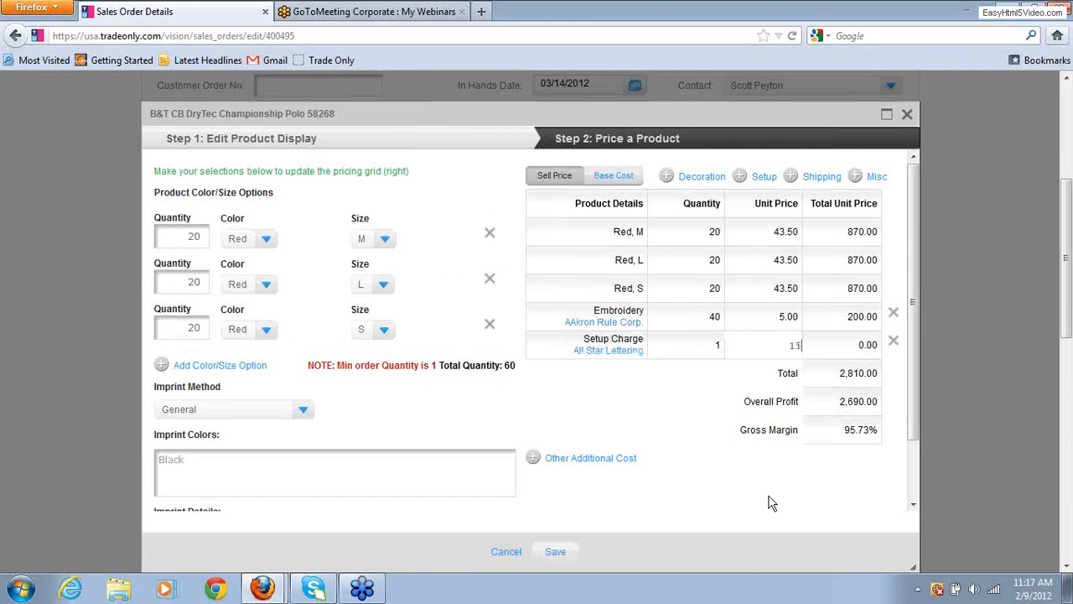
type(".00")
left_click(660, 398)
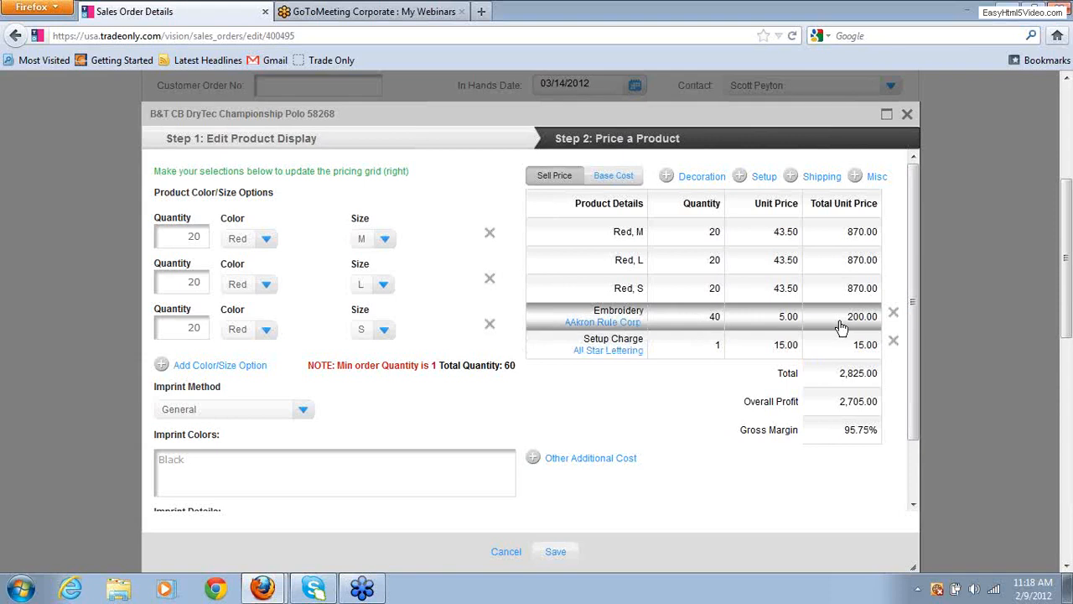
- Change the supplier of the polo's embroidery line to All Star Lettering
left_click(595, 322)
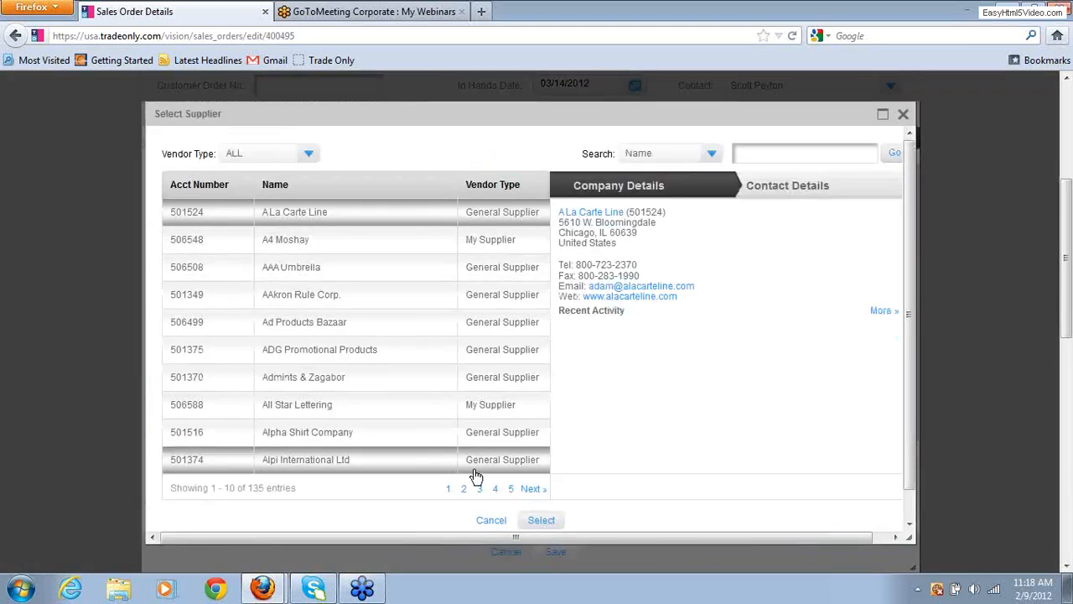
left_click(309, 408)
left_click(541, 520)
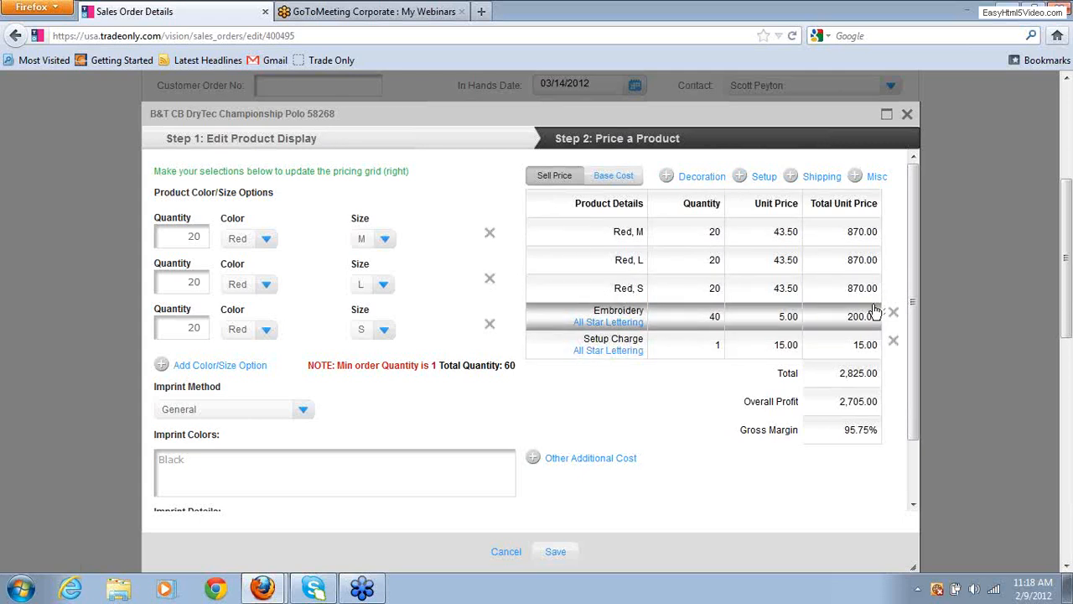
left_click(603, 312)
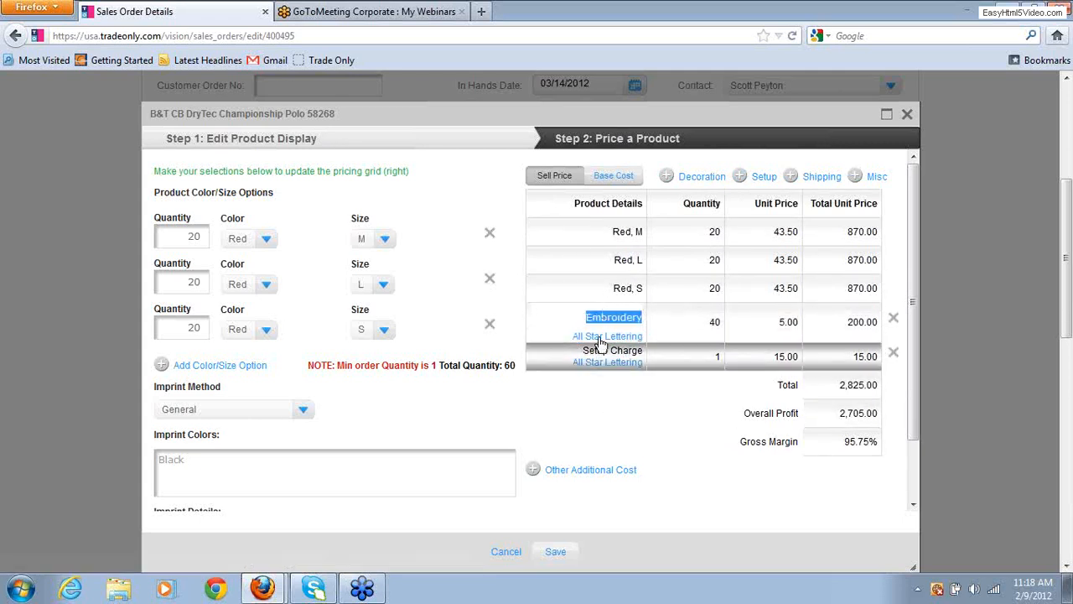
left_click(639, 415)
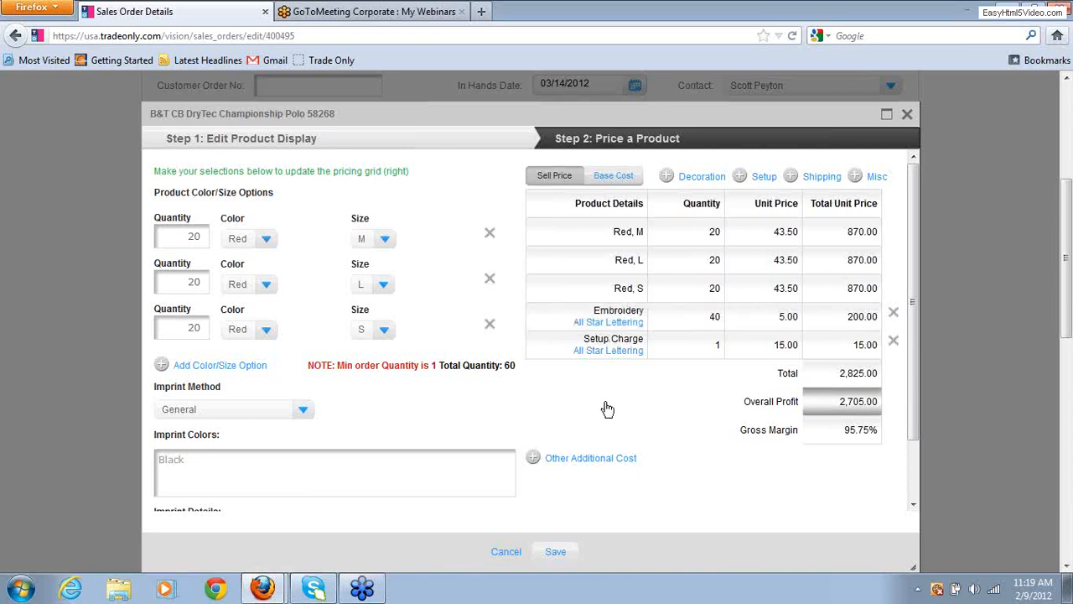
- Set the setup charge's base cost to 10.00 per unit and save the polo's product changes
left_click(621, 175)
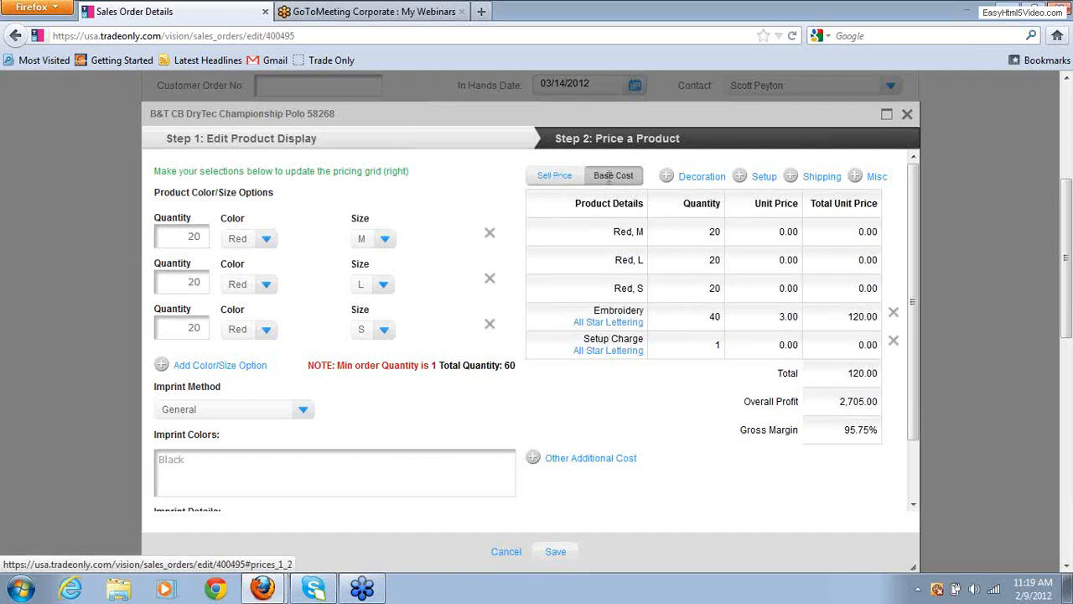
left_click(785, 348)
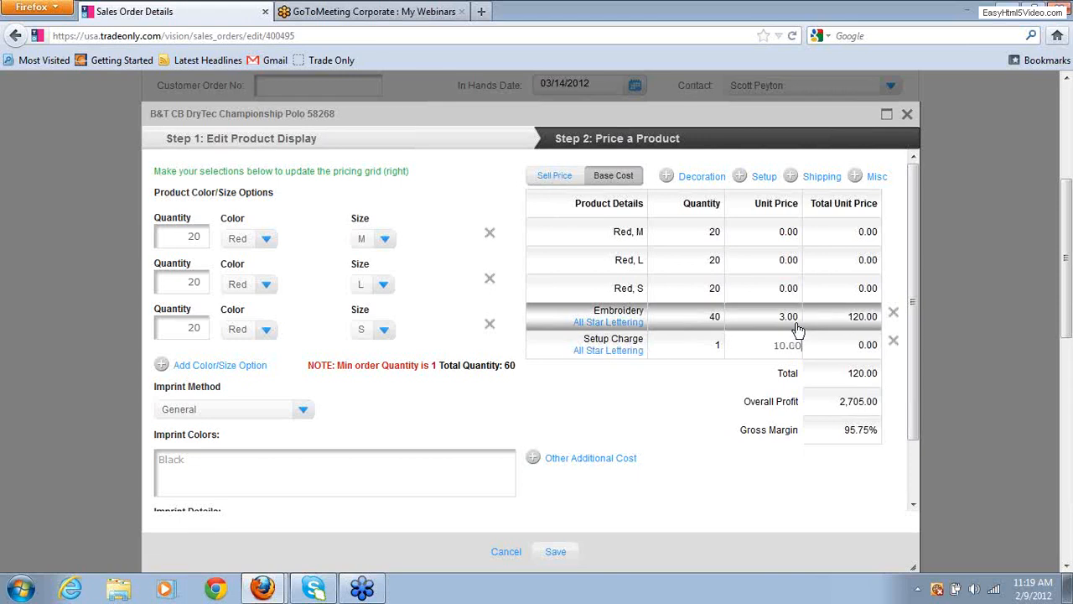
left_click(652, 395)
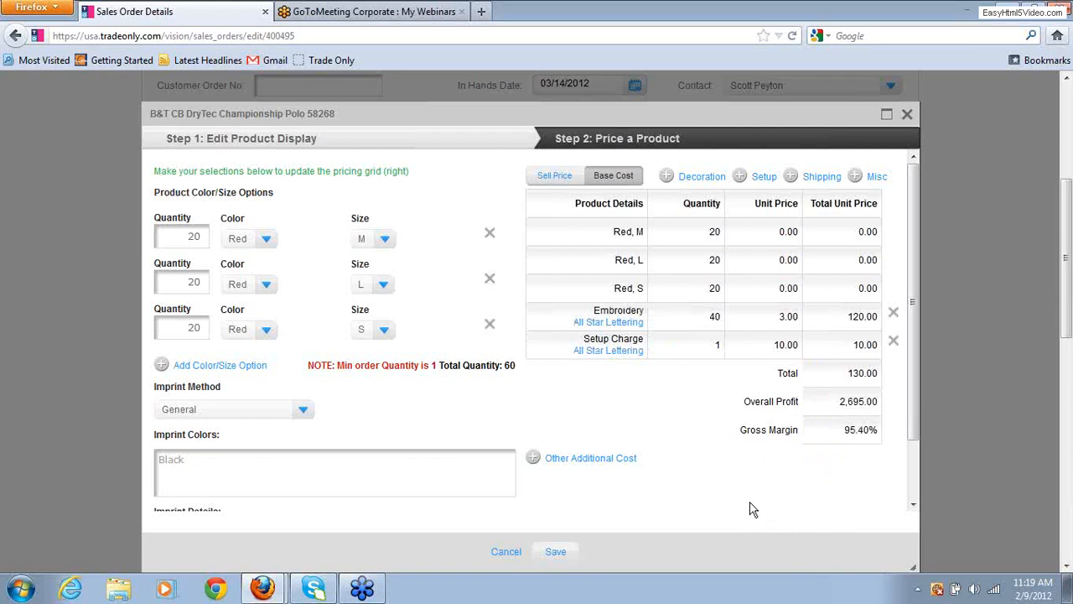
left_click(556, 552)
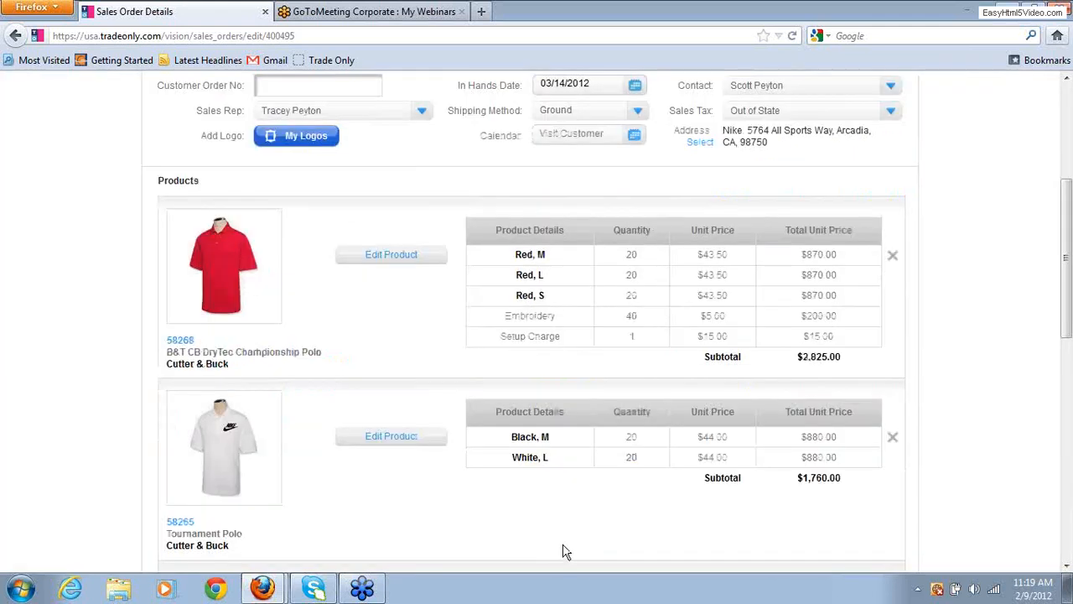
- Clear the customer label filter in the sales order's logo picker and try to apply a Nike logo to the products
left_click(295, 140)
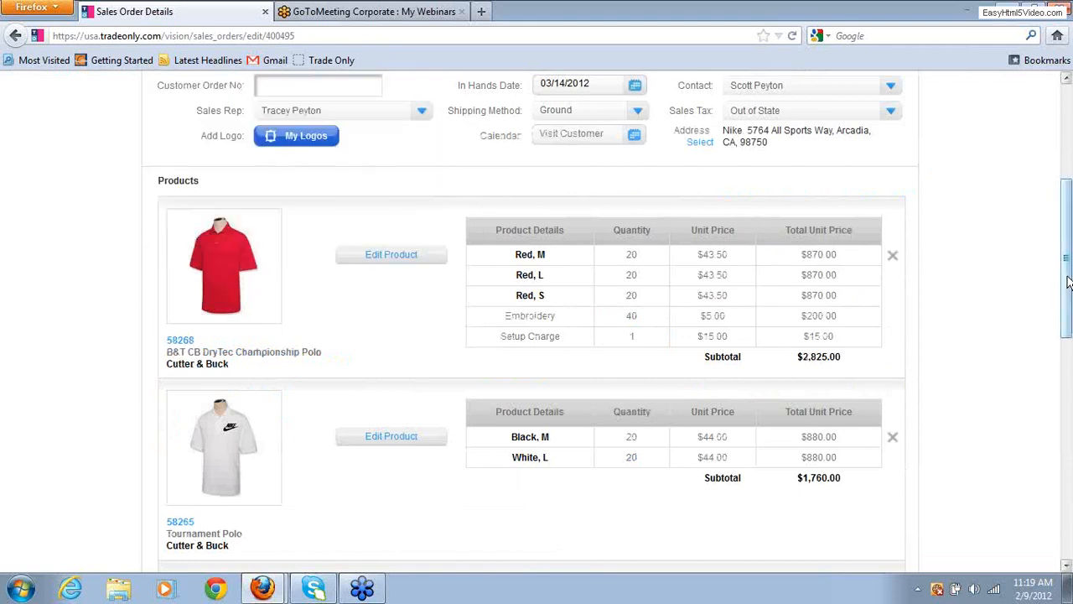
scroll(1066, 282, "up", 2)
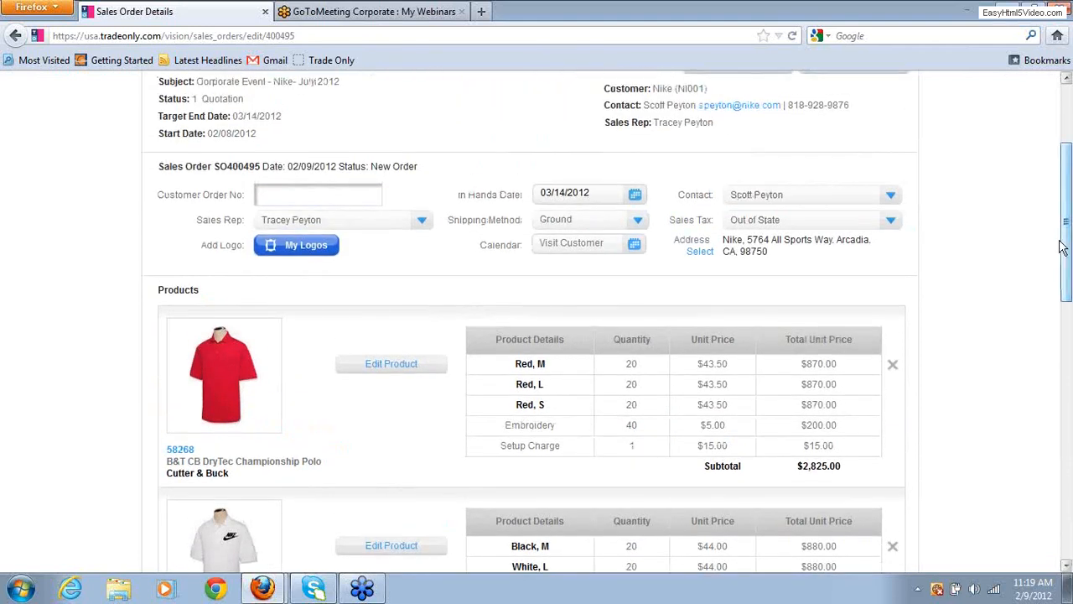
left_click(308, 261)
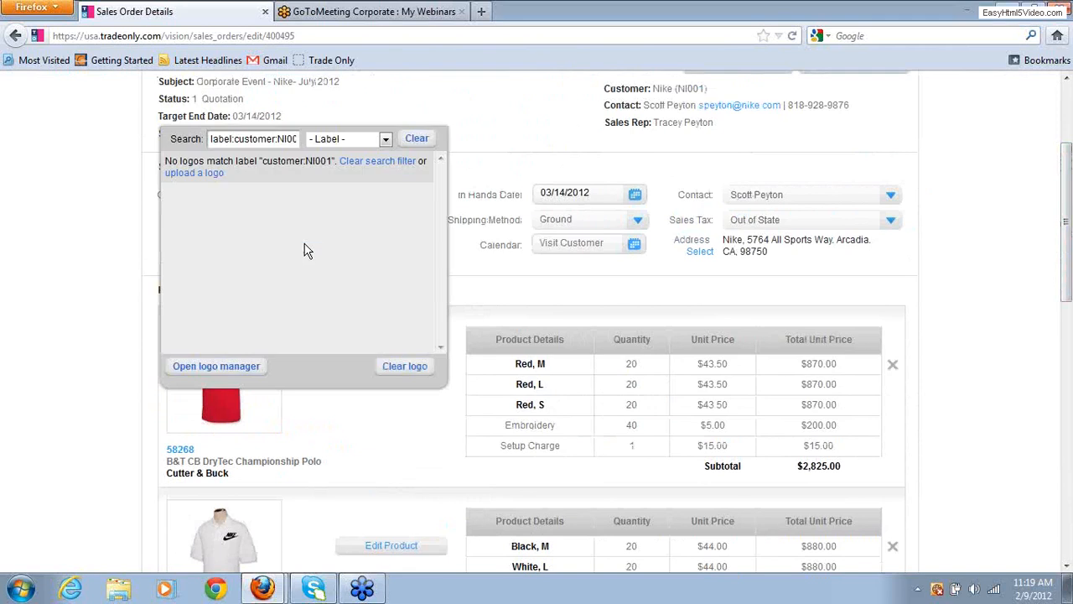
left_click(413, 139)
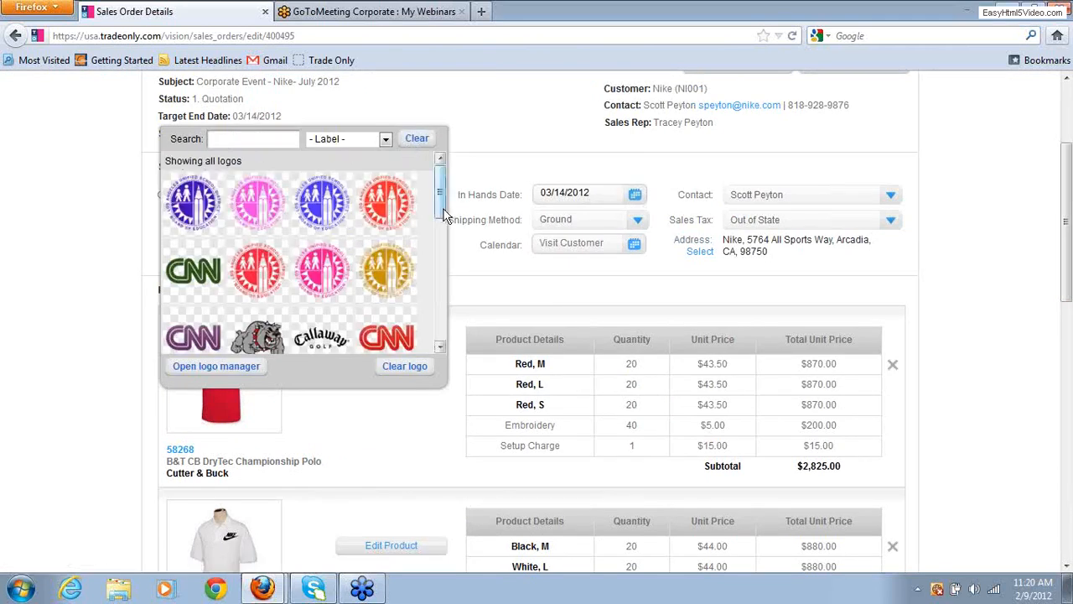
left_click_drag(438, 217, 434, 303)
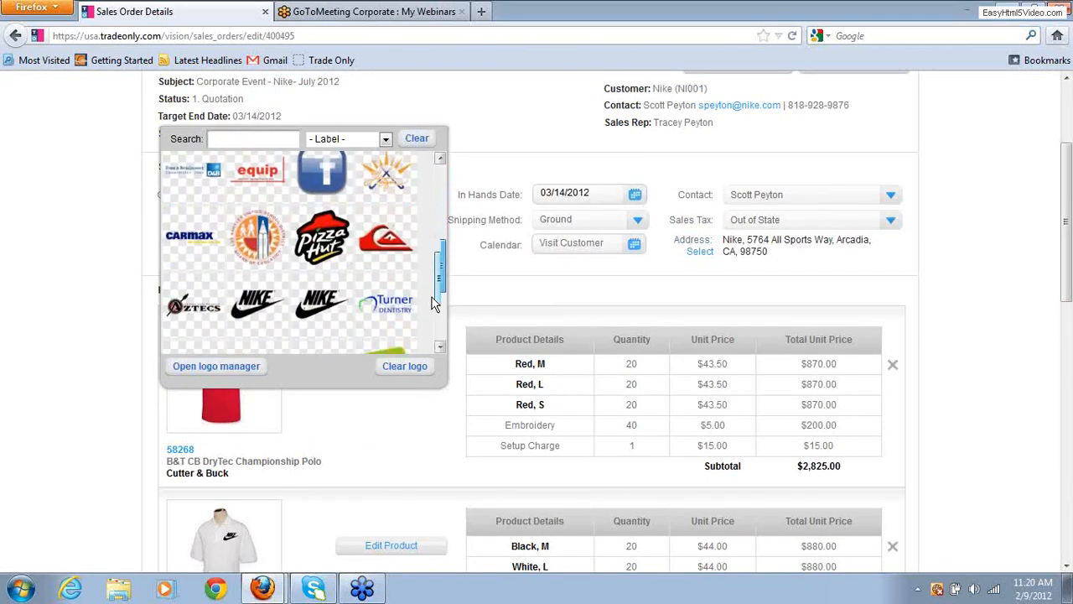
left_click(312, 305)
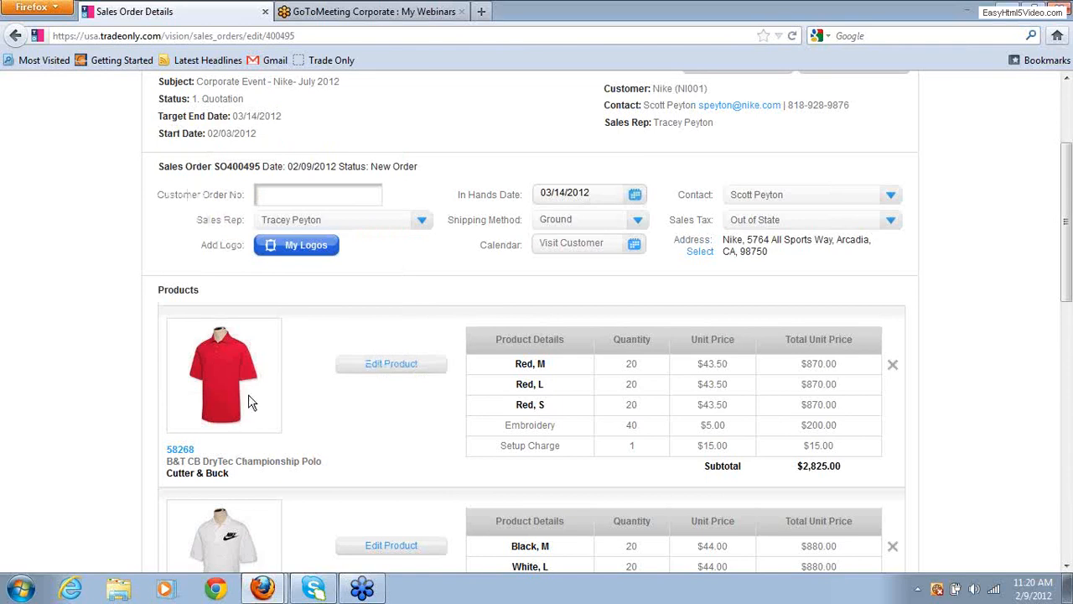
- Try to apply the other Nike logo from the full logo list to the sales order's products
left_click(306, 247)
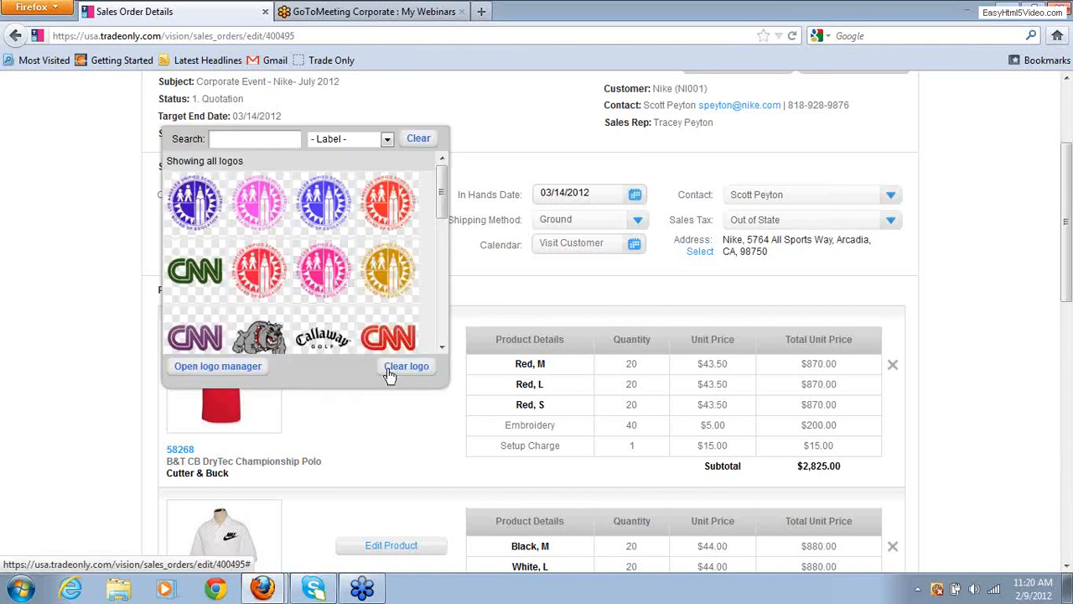
left_click_drag(442, 211, 447, 310)
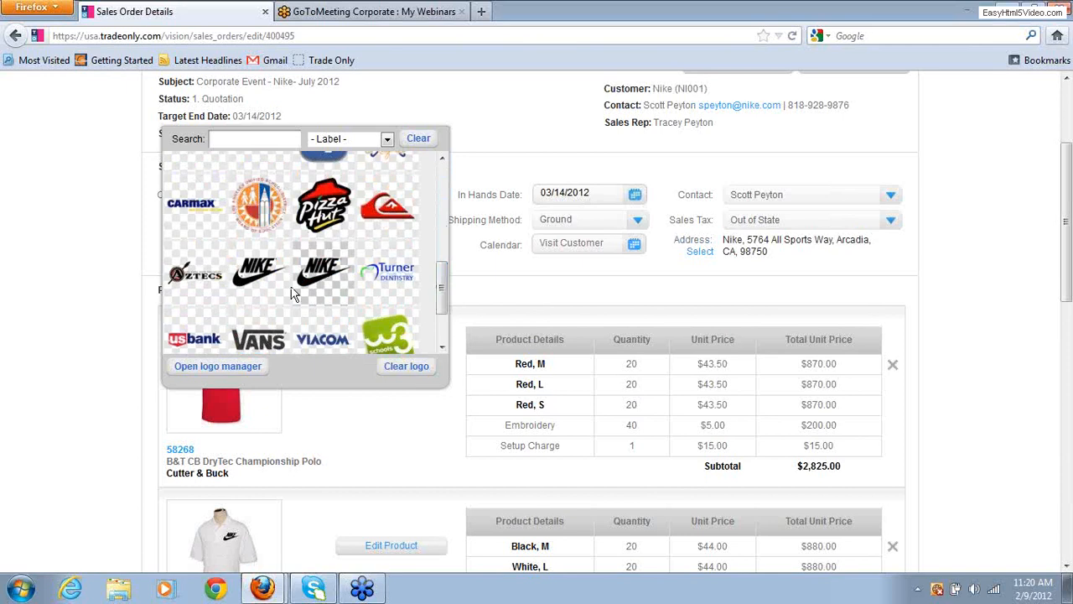
left_click(259, 275)
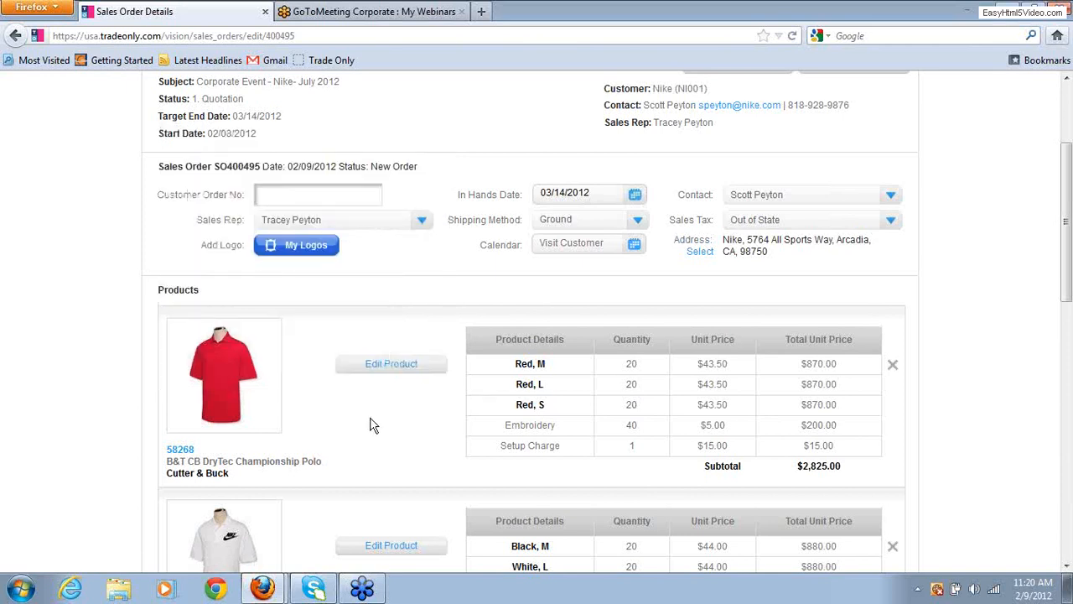
- Open the Tournament Polo in the sales order for editing and go to its pricing details
left_click_drag(1068, 285, 1069, 390)
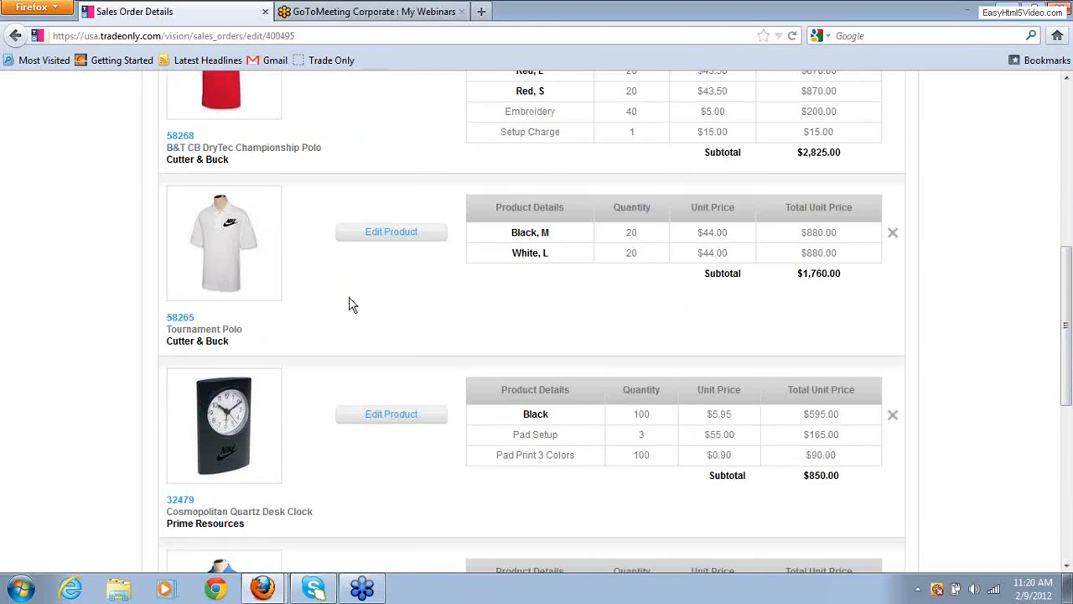
left_click(379, 237)
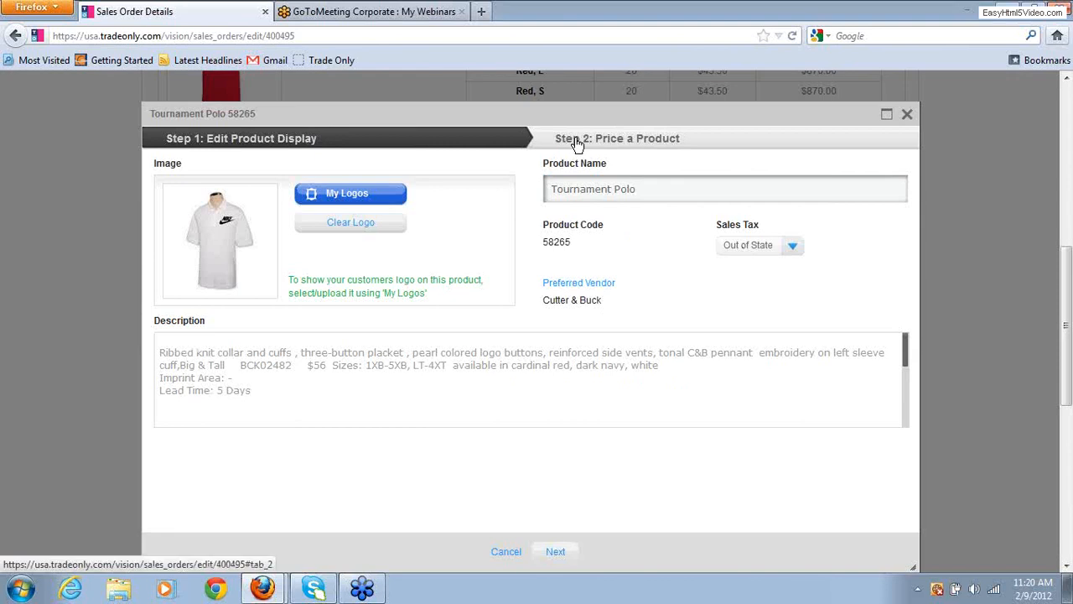
left_click(644, 145)
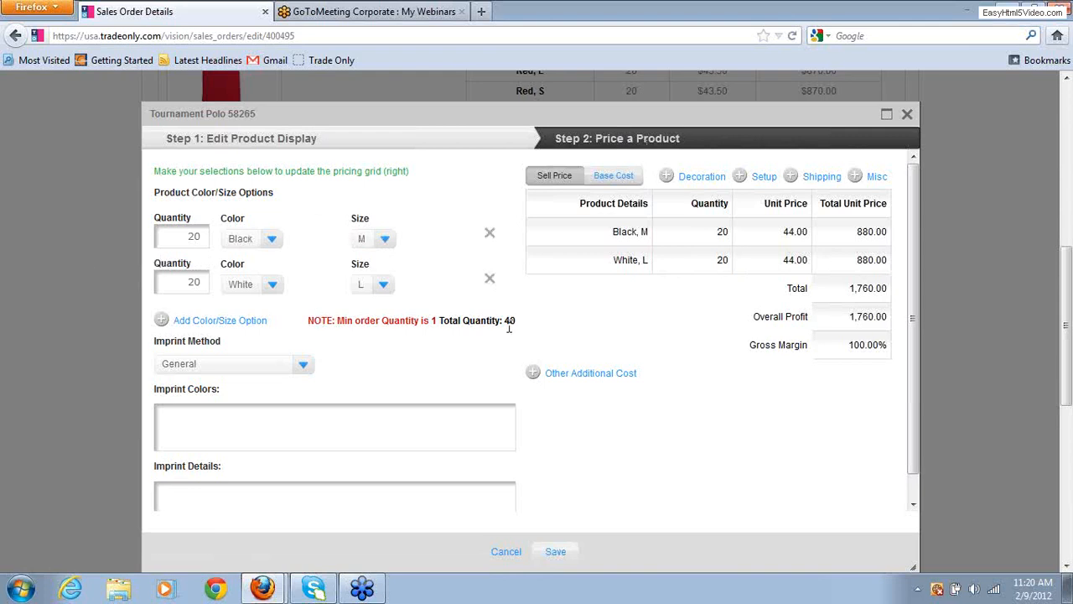
- Add a decoration charge named Embroidery to the Tournament Polo with a sell price of 5.00 per unit
left_click(668, 179)
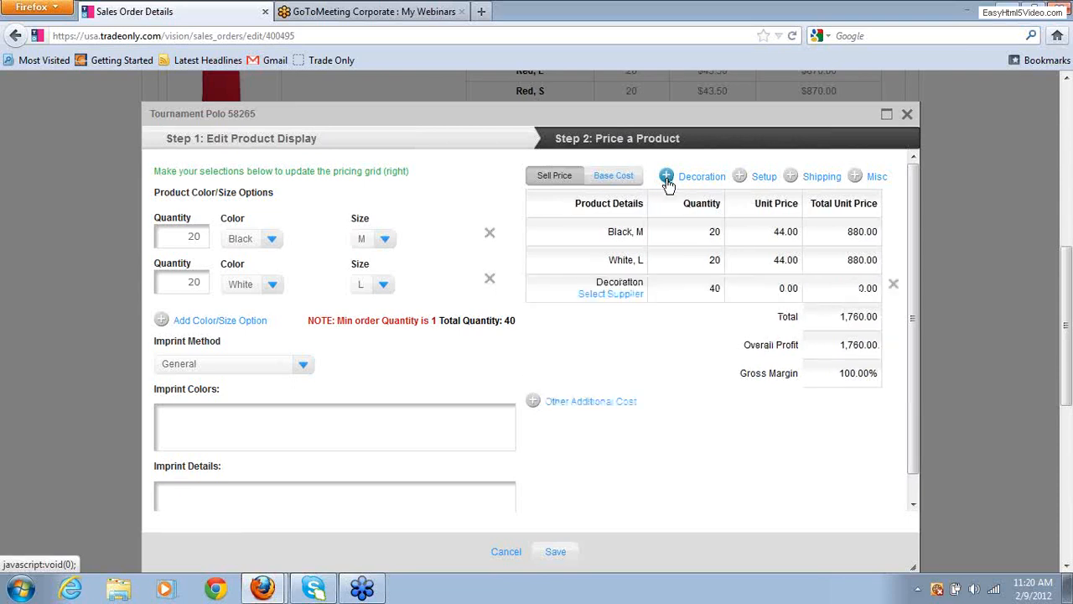
left_click(631, 289)
type("E")
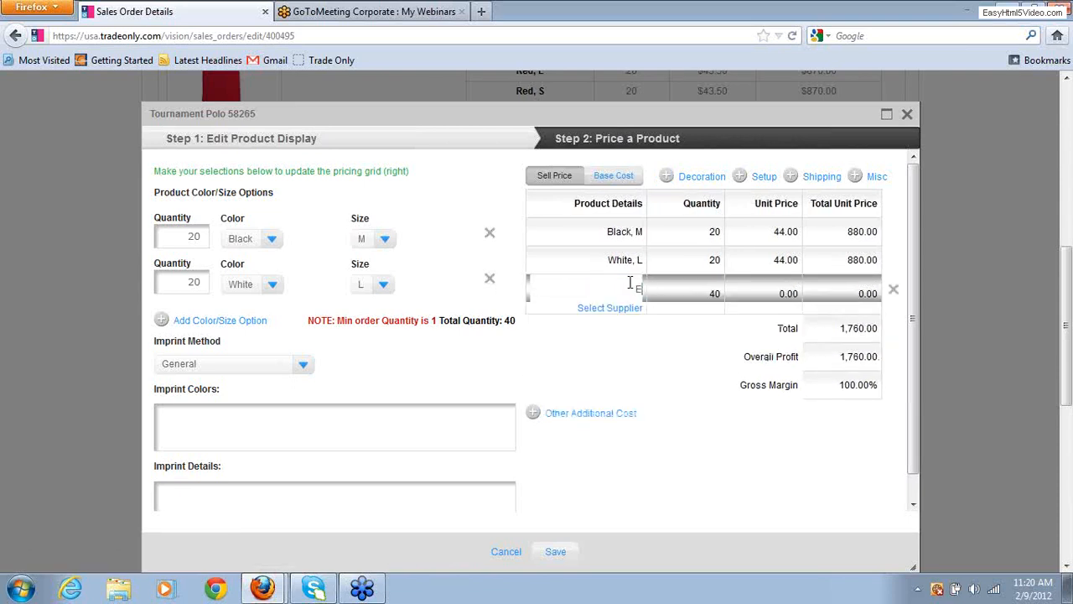
type("mbroidery")
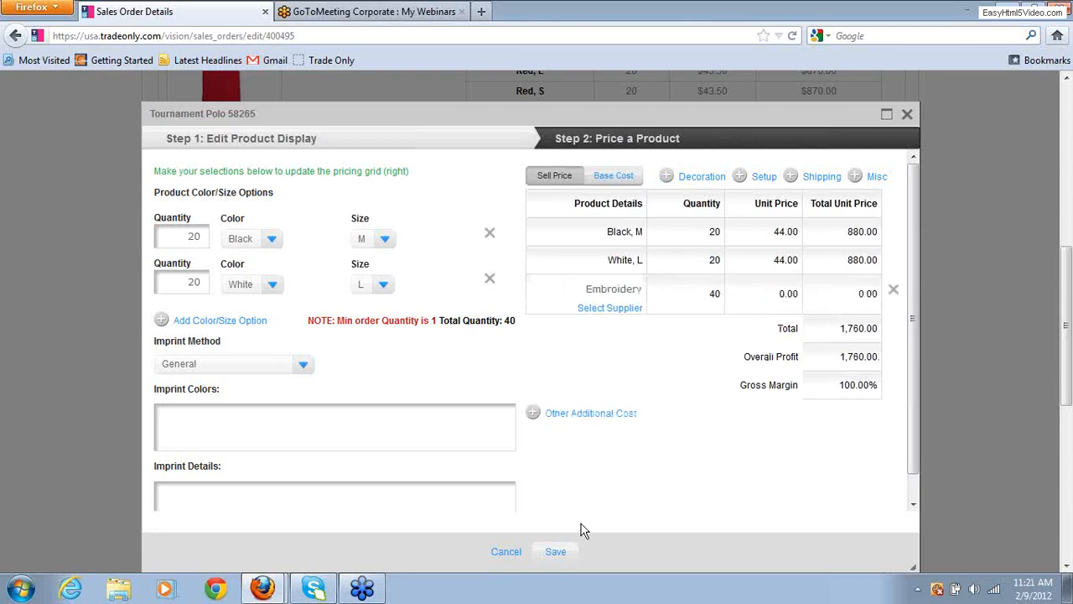
left_click(778, 298)
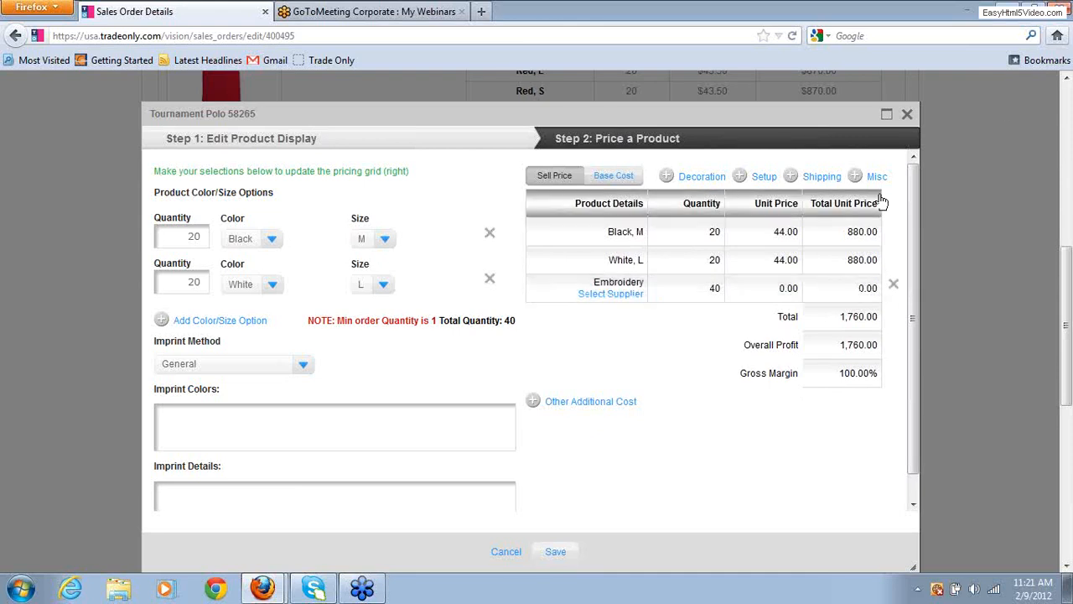
left_click(790, 290)
type("1")
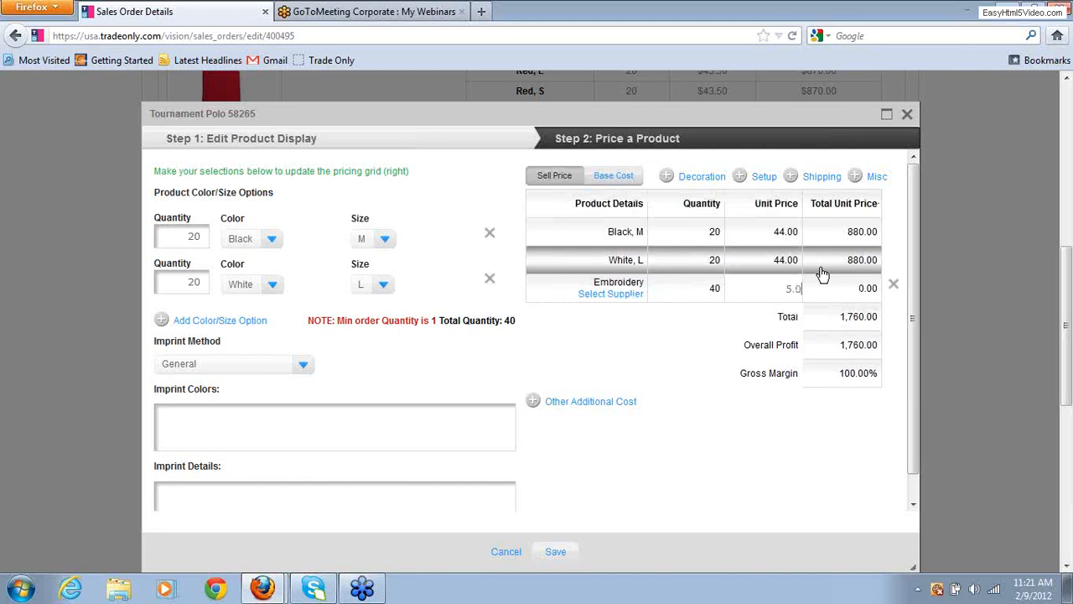
left_click(614, 341)
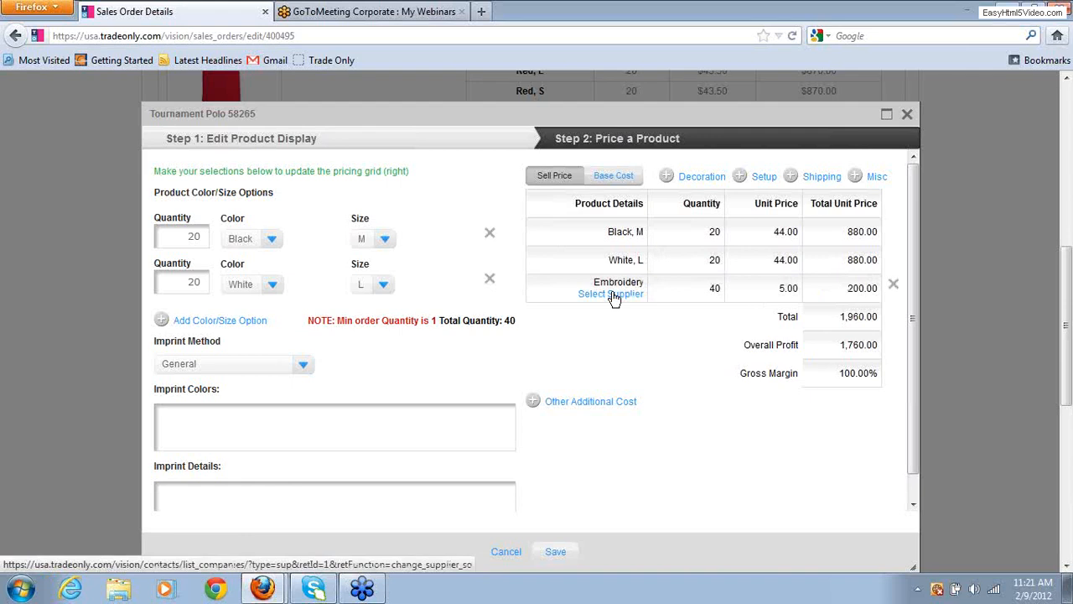
- Assign All Star Lettering as the embroidery supplier and enter imprint colors "Embroidered in Black" and imprint details "Nike logo on back under collar"
left_click(611, 294)
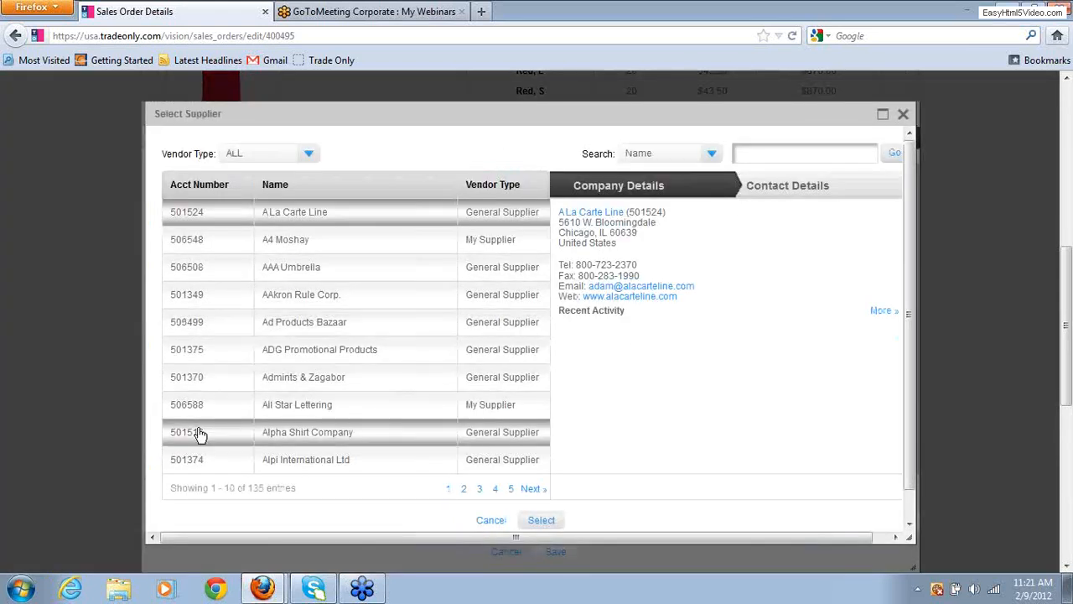
left_click(193, 408)
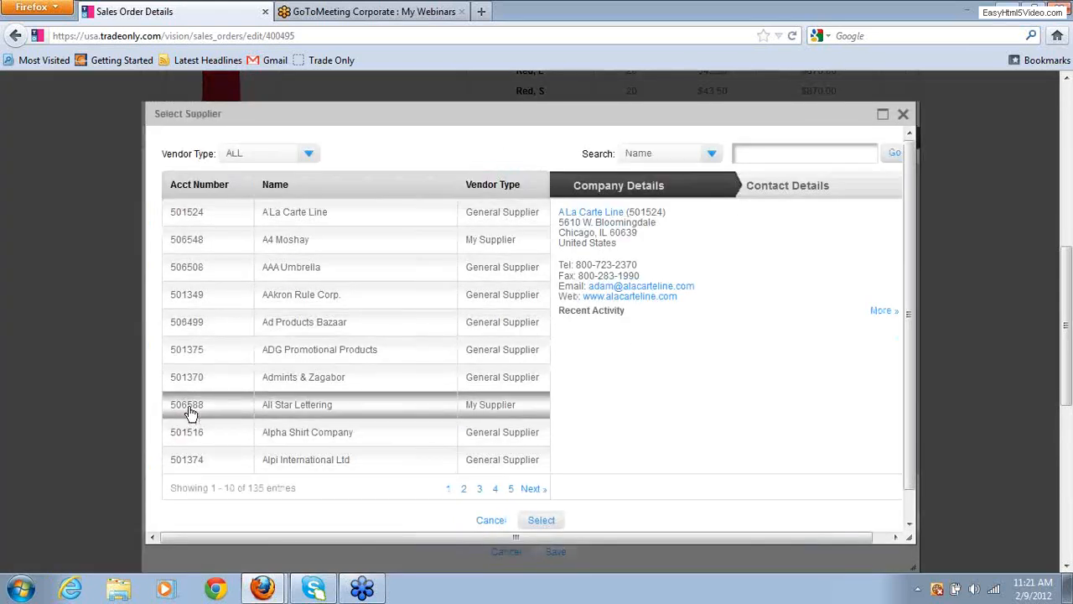
left_click(540, 521)
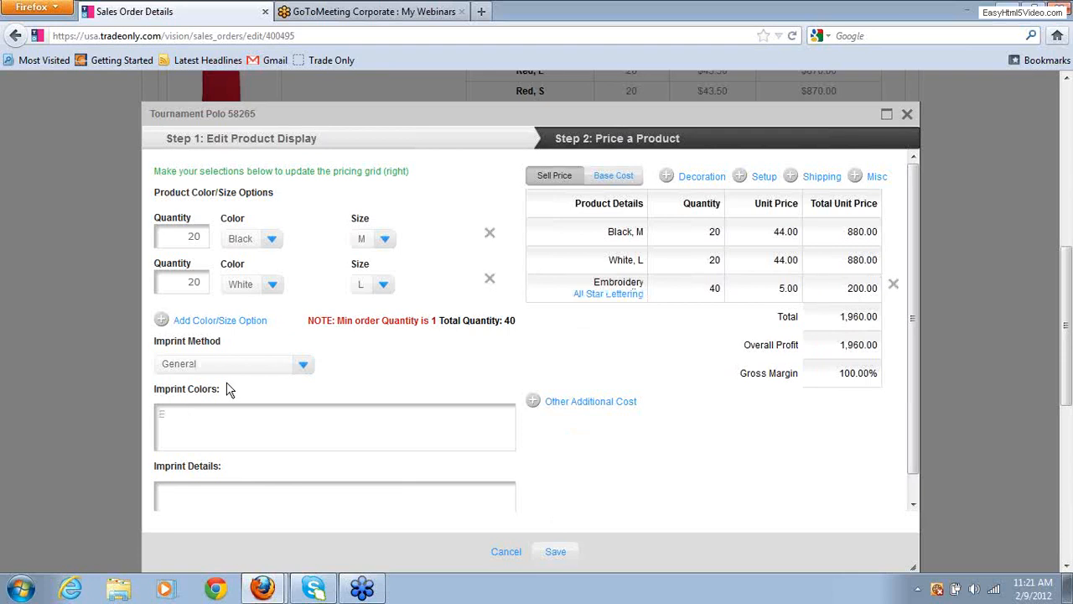
type("ogo on back under collar")
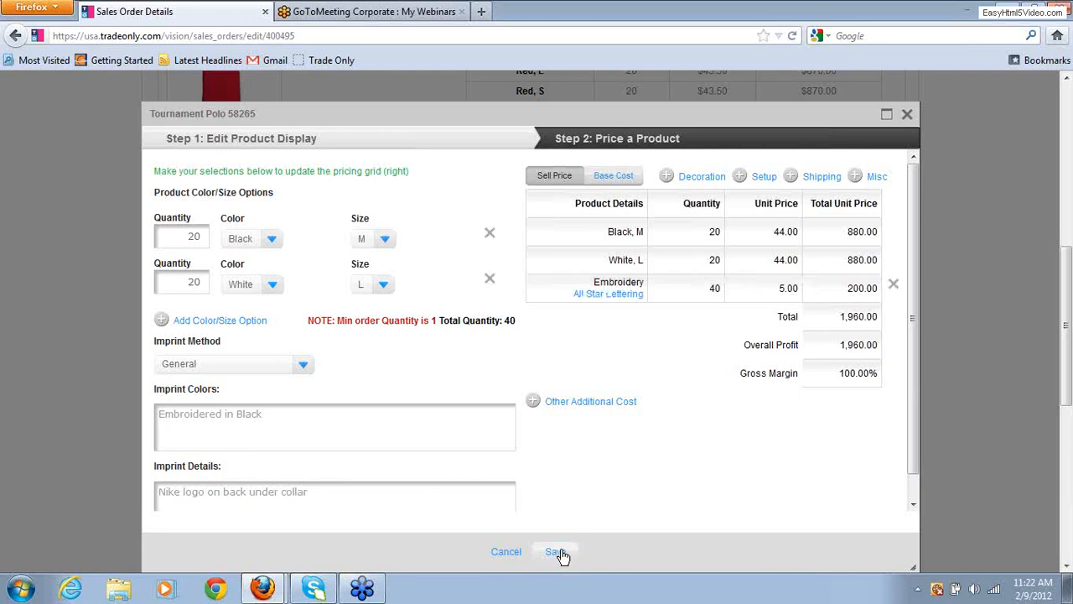
- Set the Tournament Polo embroidery's base cost to 3.00 per unit
left_click(609, 176)
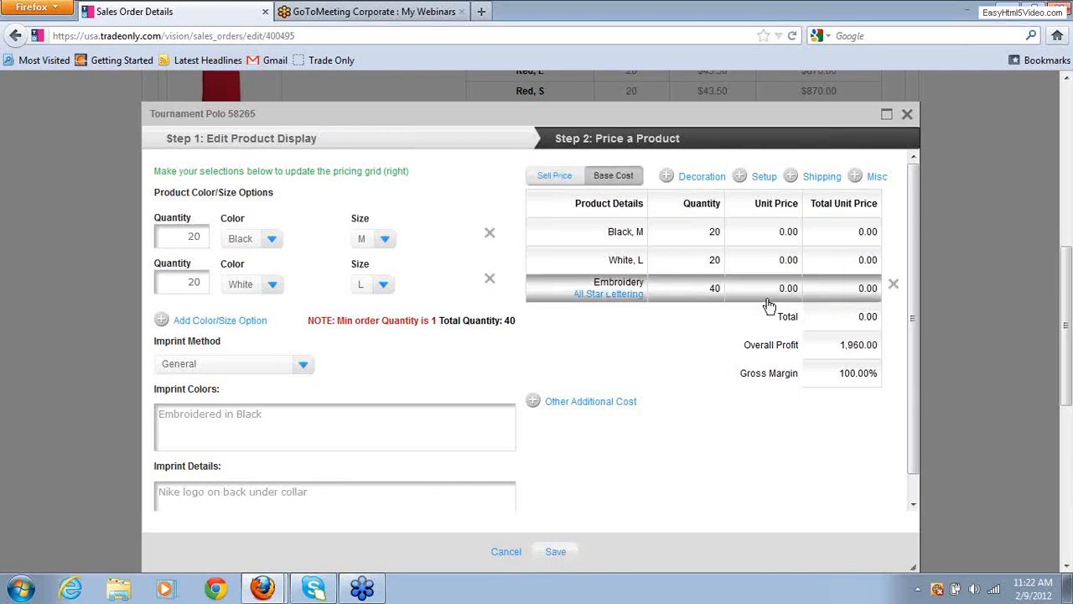
left_click(793, 286)
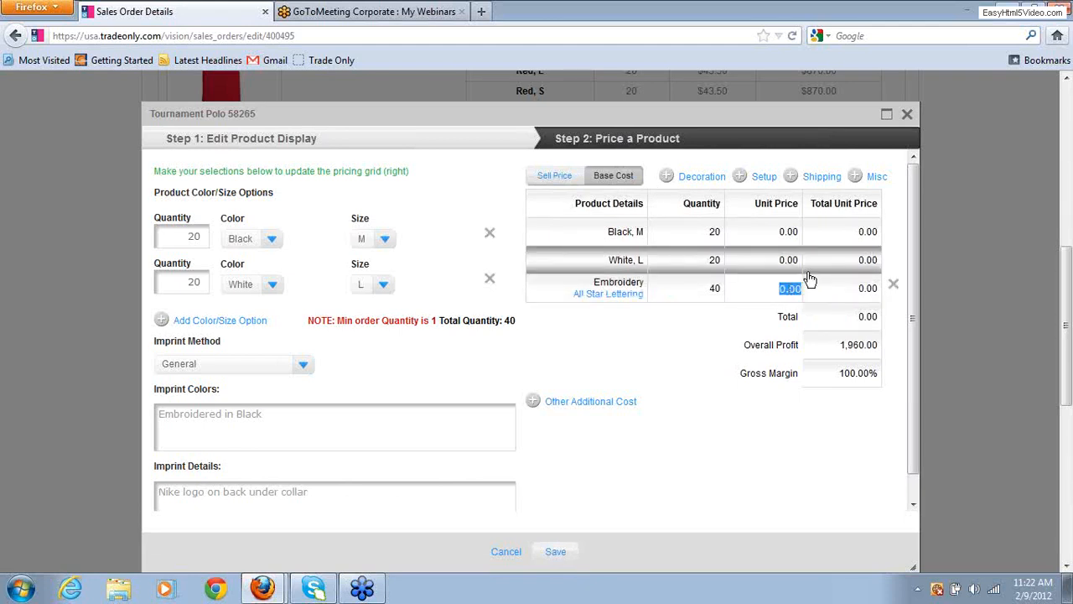
type("3")
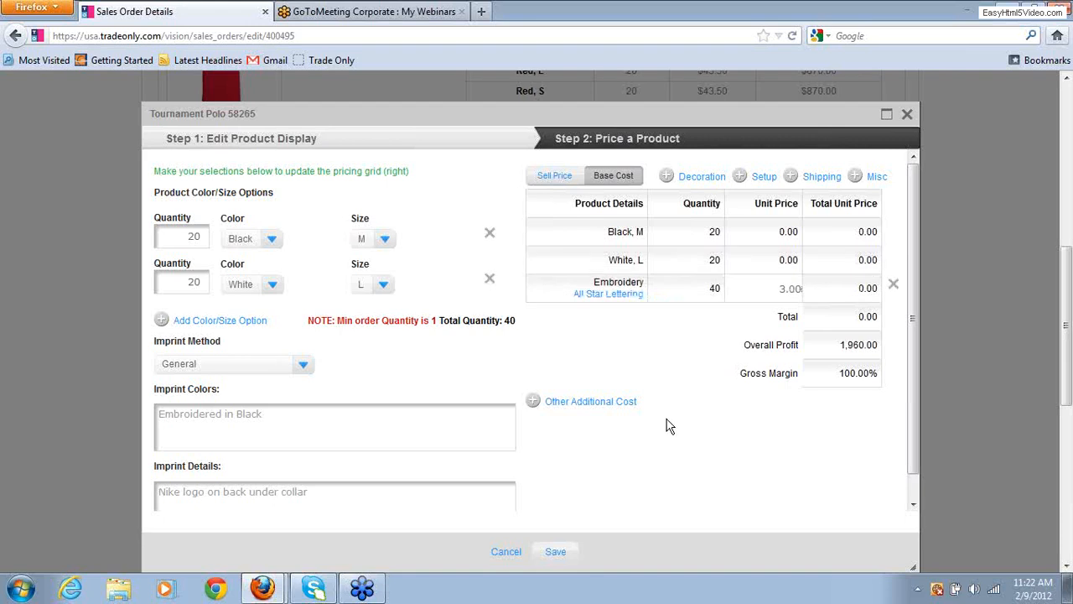
left_click(658, 337)
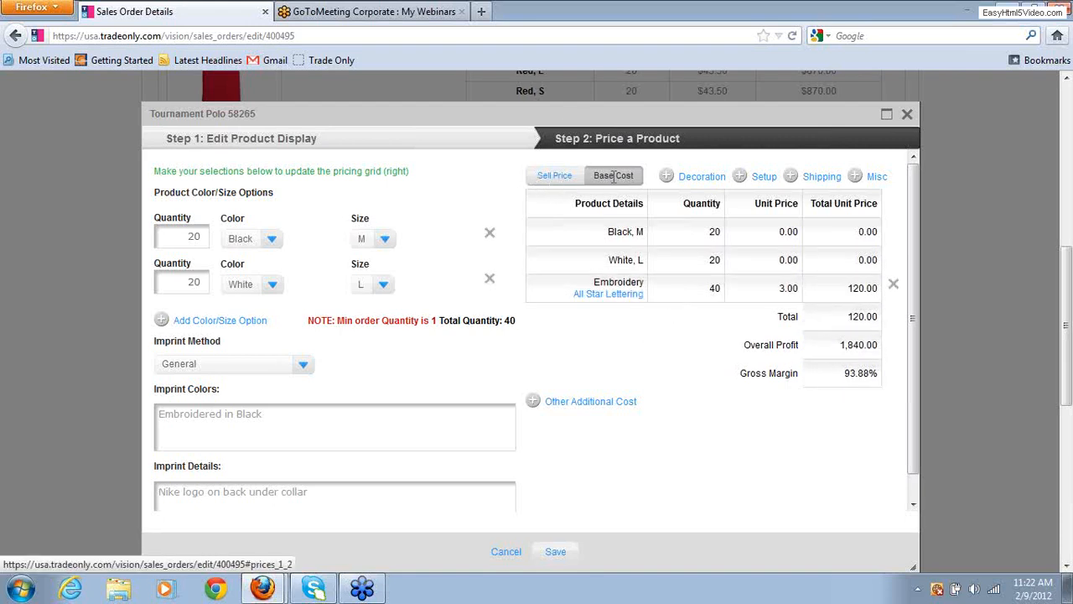
- Compare the embroidery's sell price with its base cost and save the Tournament Polo's changes
left_click(566, 178)
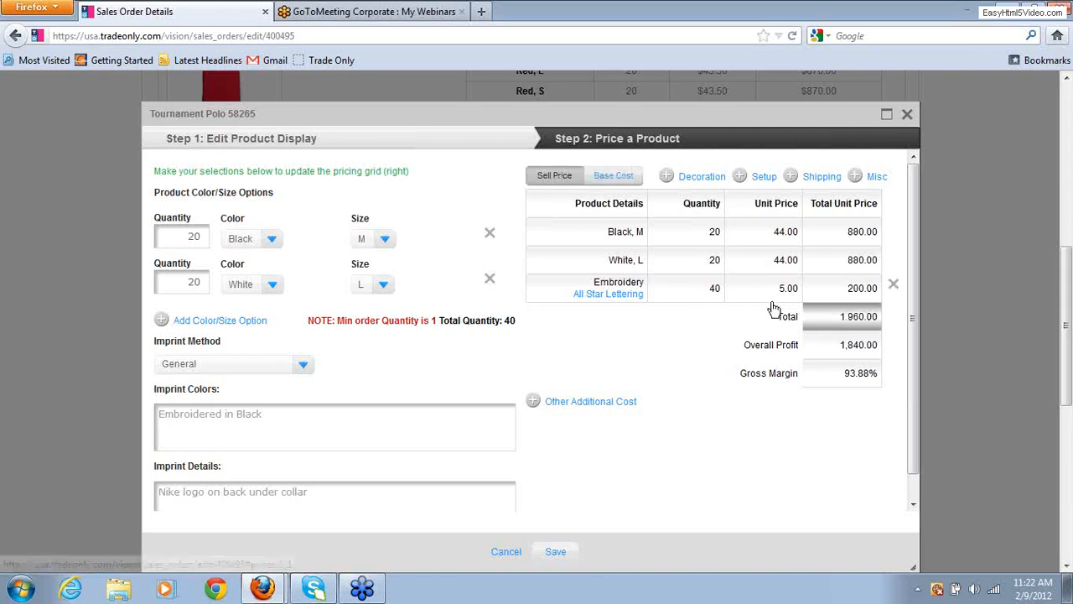
left_click(603, 179)
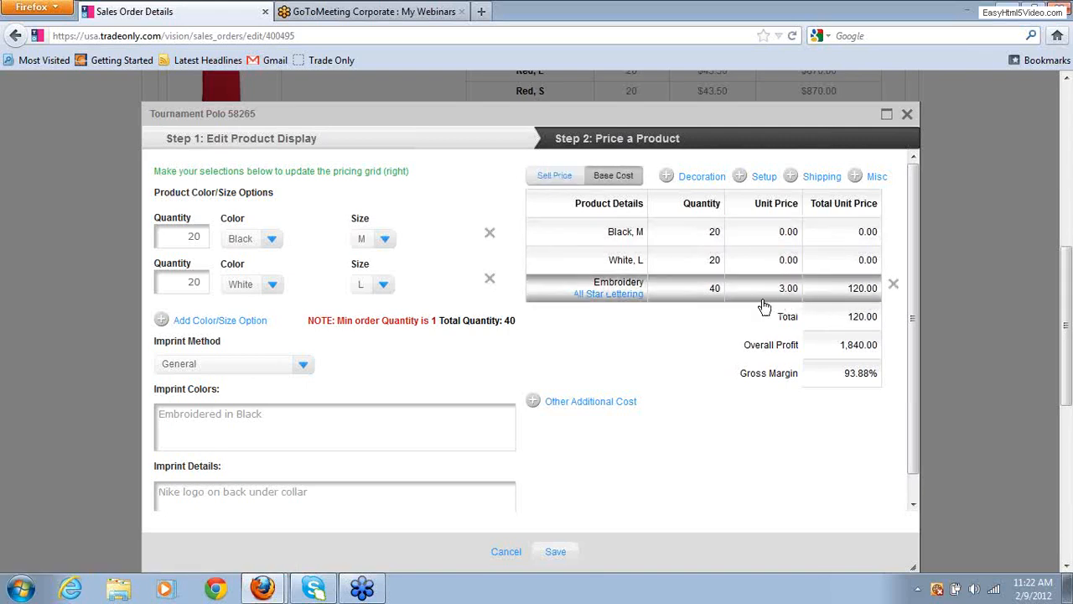
left_click(541, 174)
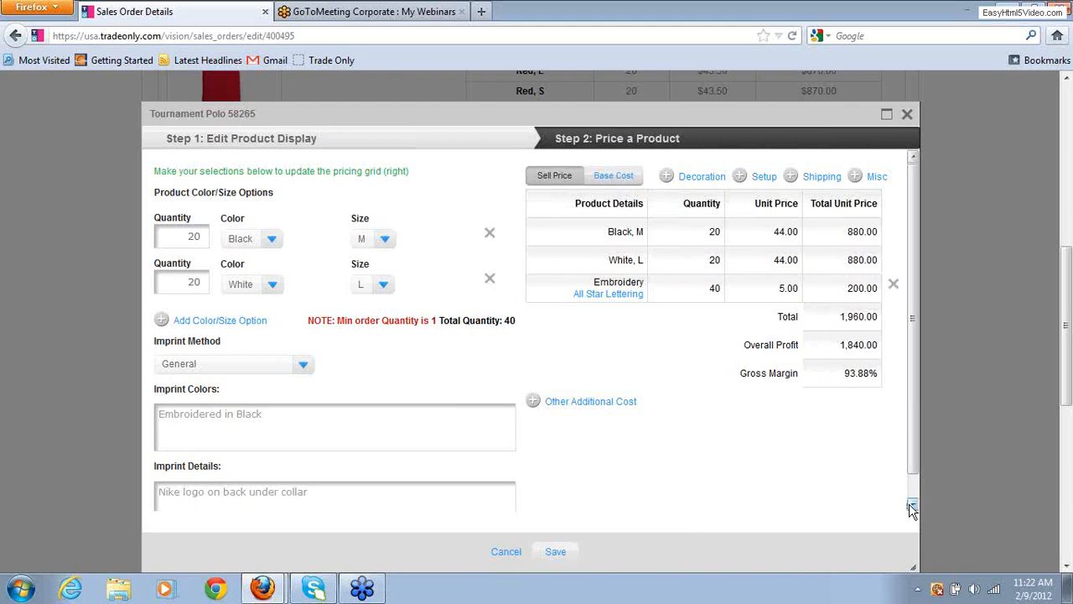
left_click(553, 554)
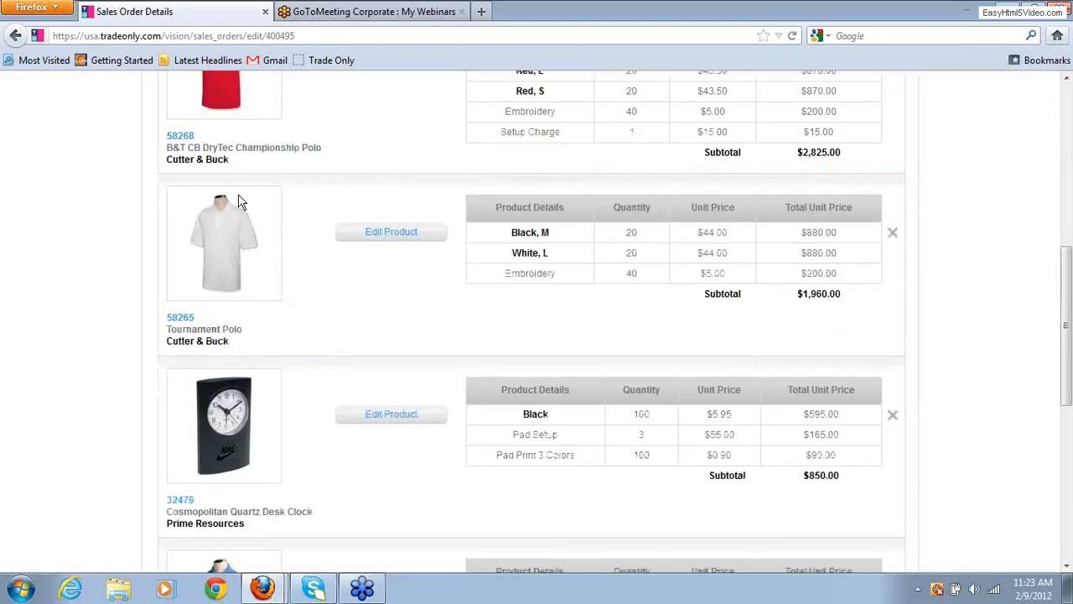
- Change the Cosmopolitan Quartz Desk Clock's pad imprint to 2 colors in its pricing details and save the product
left_click_drag(1068, 377, 1069, 463)
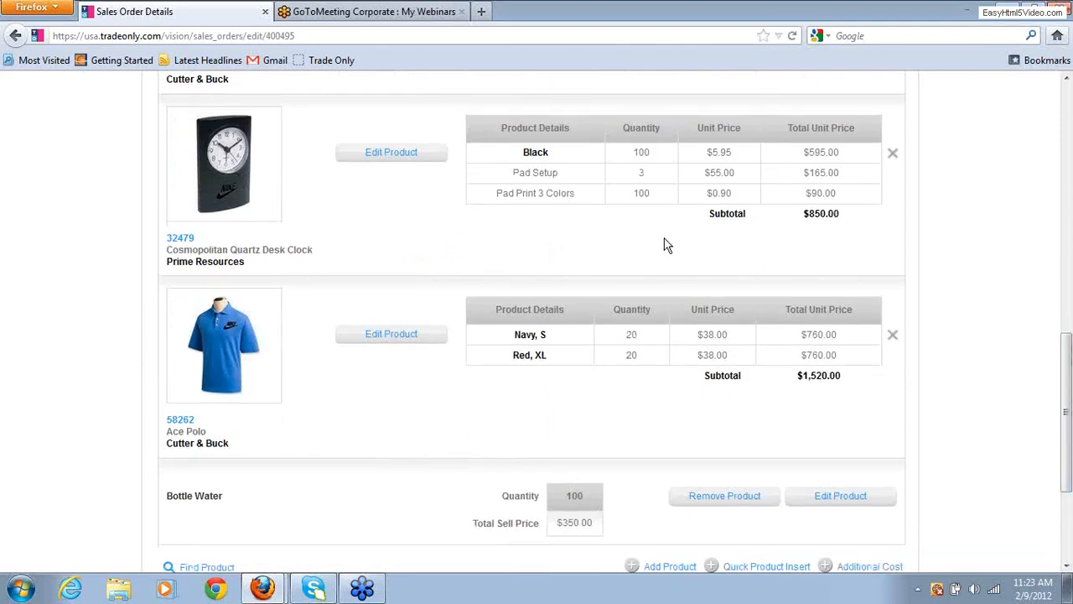
left_click(389, 156)
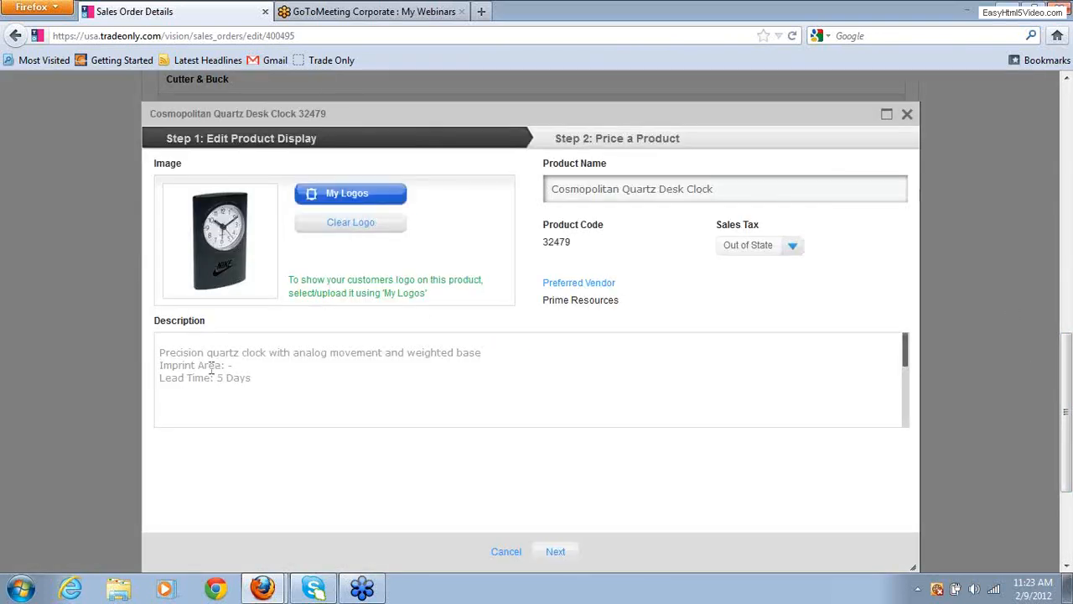
left_click(659, 137)
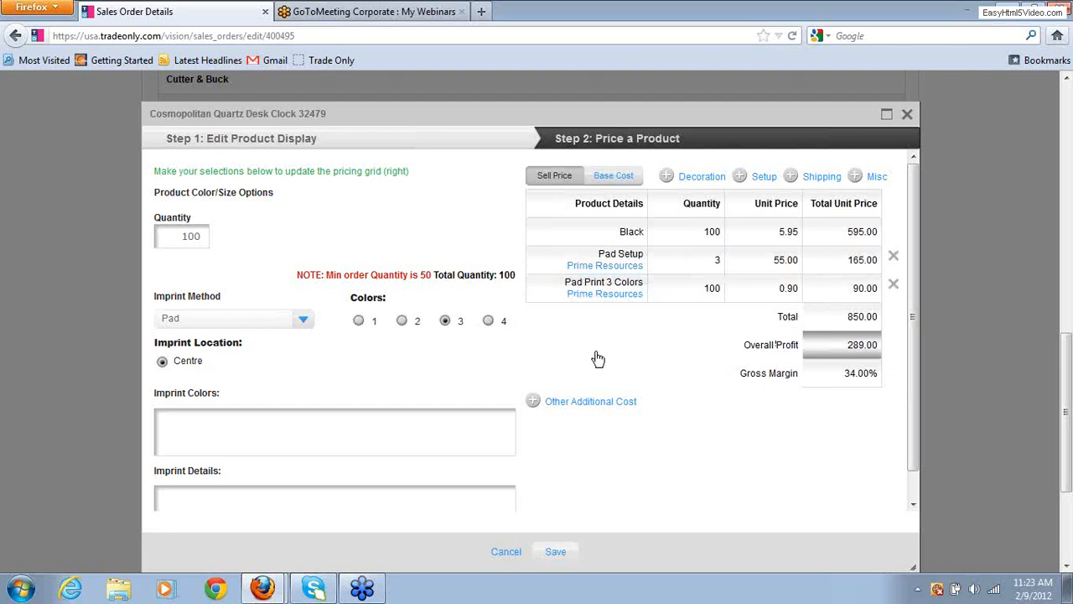
left_click(402, 321)
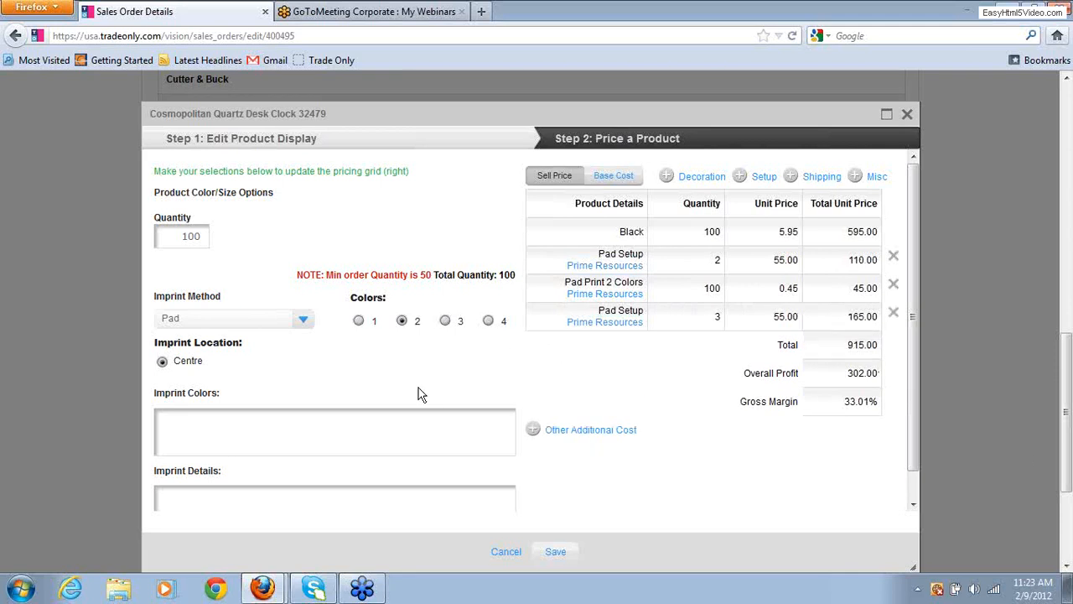
left_click(1065, 568)
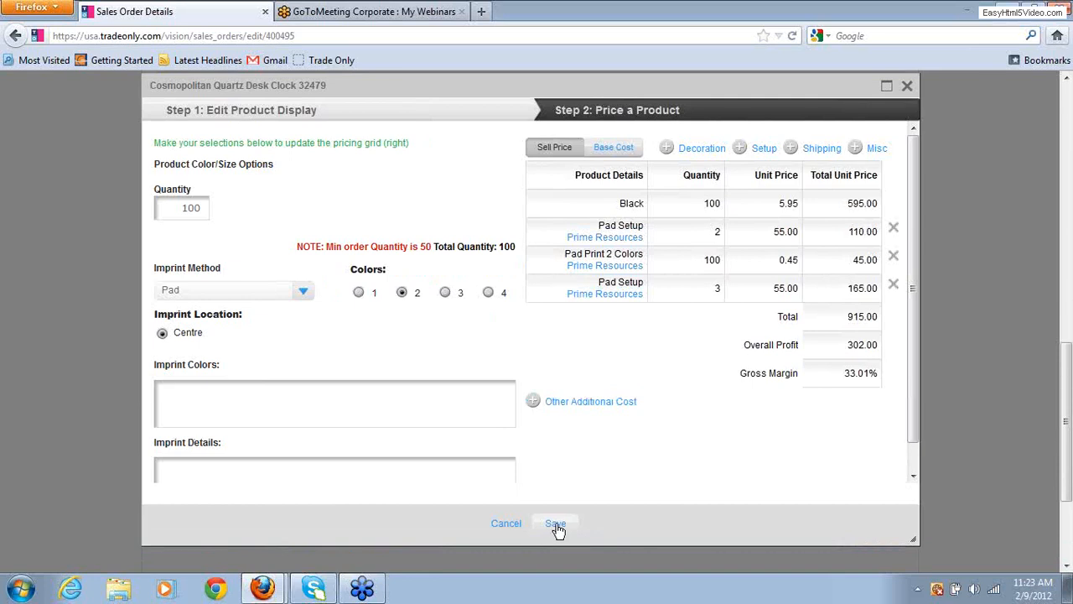
left_click(555, 523)
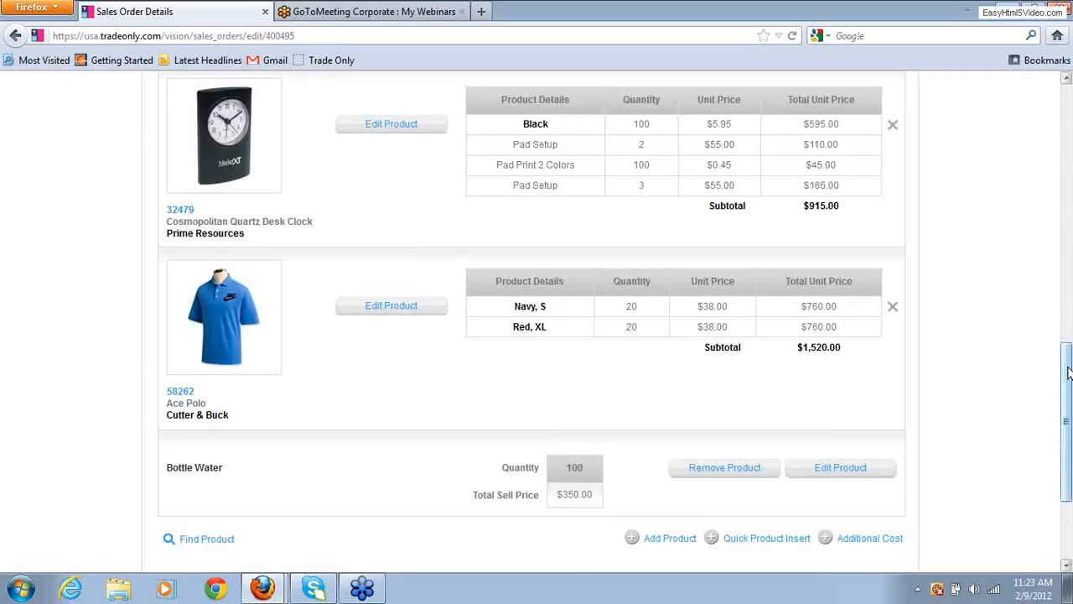
mouse_move(1069, 373)
left_mouse_down()
mouse_move(1069, 189)
mouse_move(1069, 390)
mouse_move(1069, 368)
left_mouse_up()
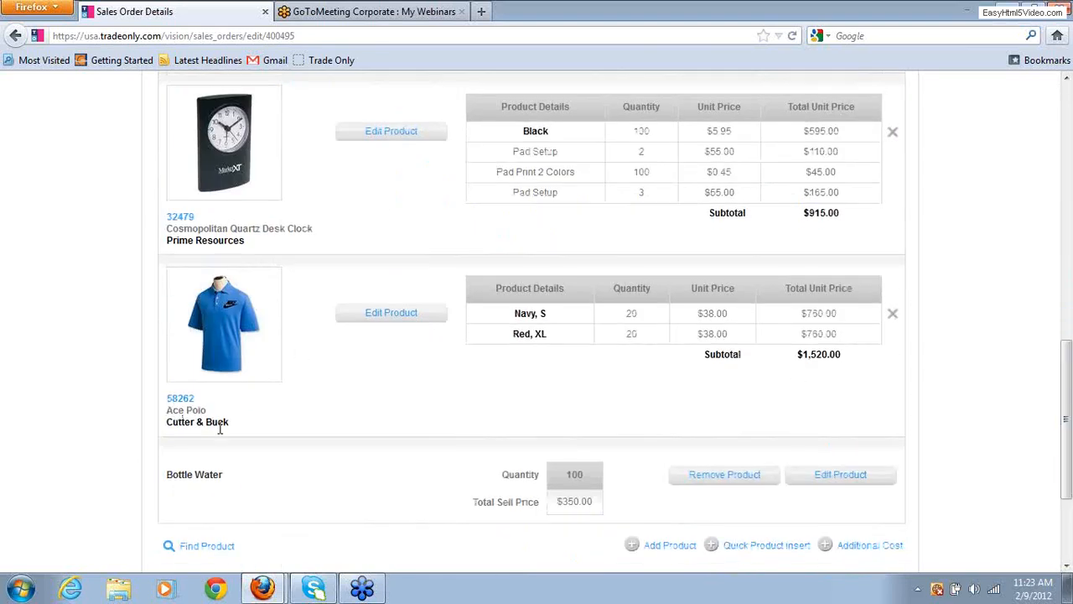
left_click(415, 317)
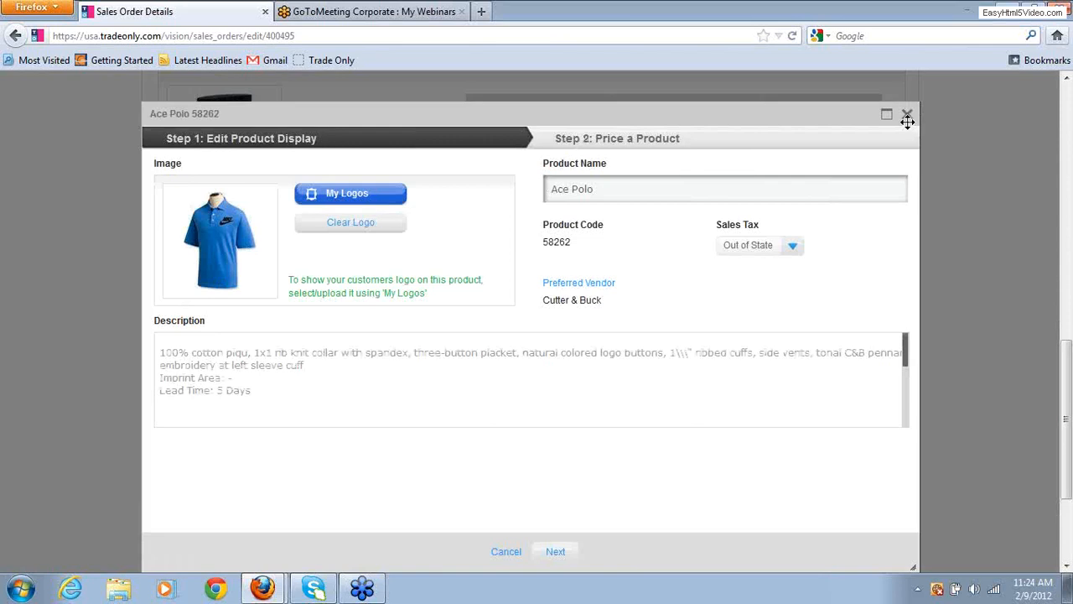
left_click(506, 553)
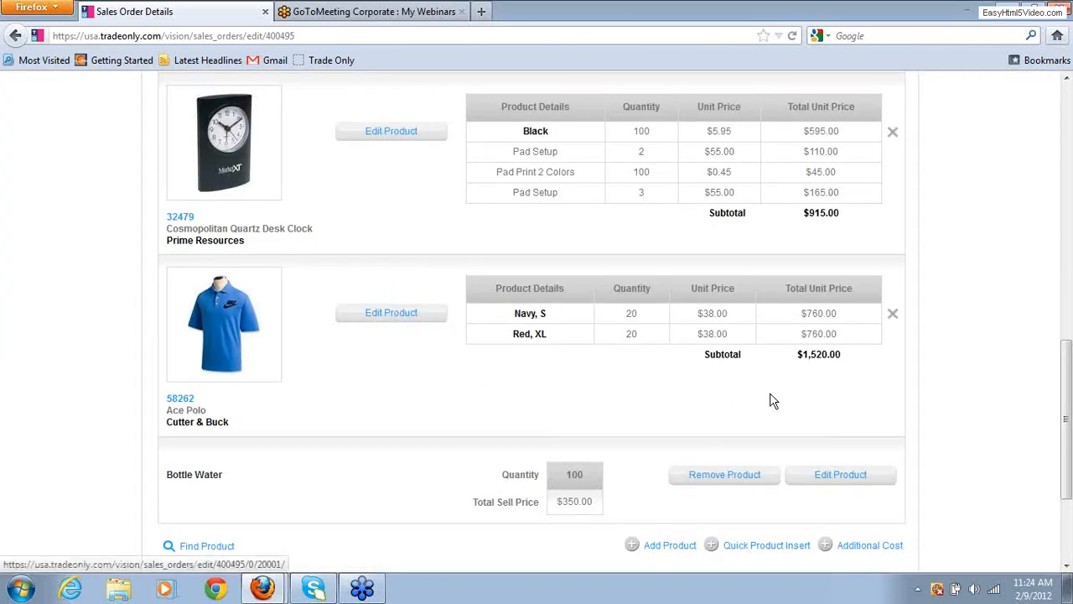
- Add a third color/size option to the Ace Polo with quantity 20 in Stone, size M, and save the product
left_click(391, 316)
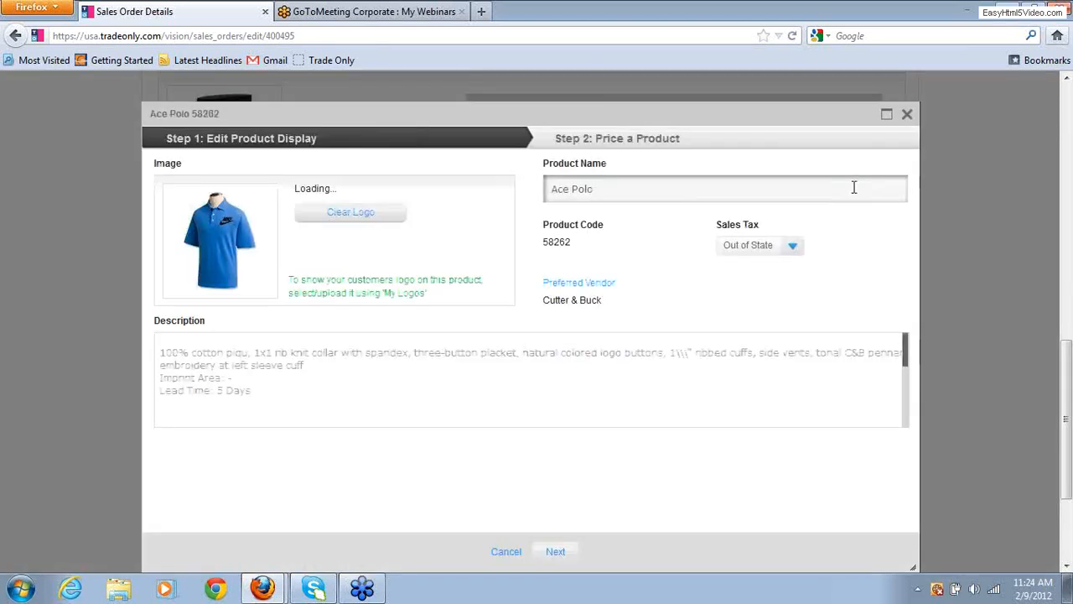
left_click(555, 553)
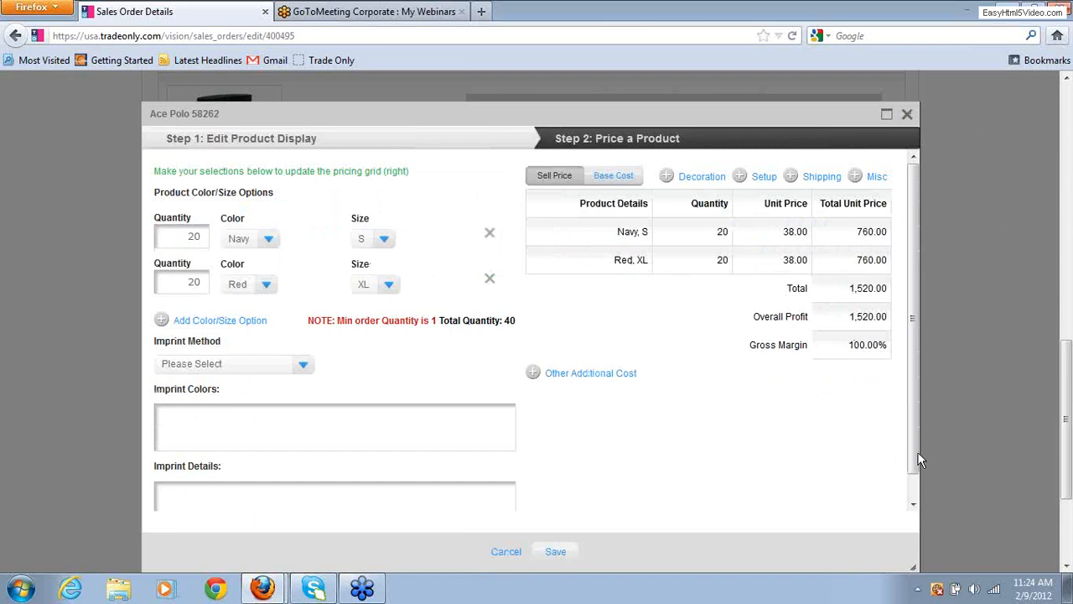
left_click_drag(915, 458, 915, 428)
left_click(160, 319)
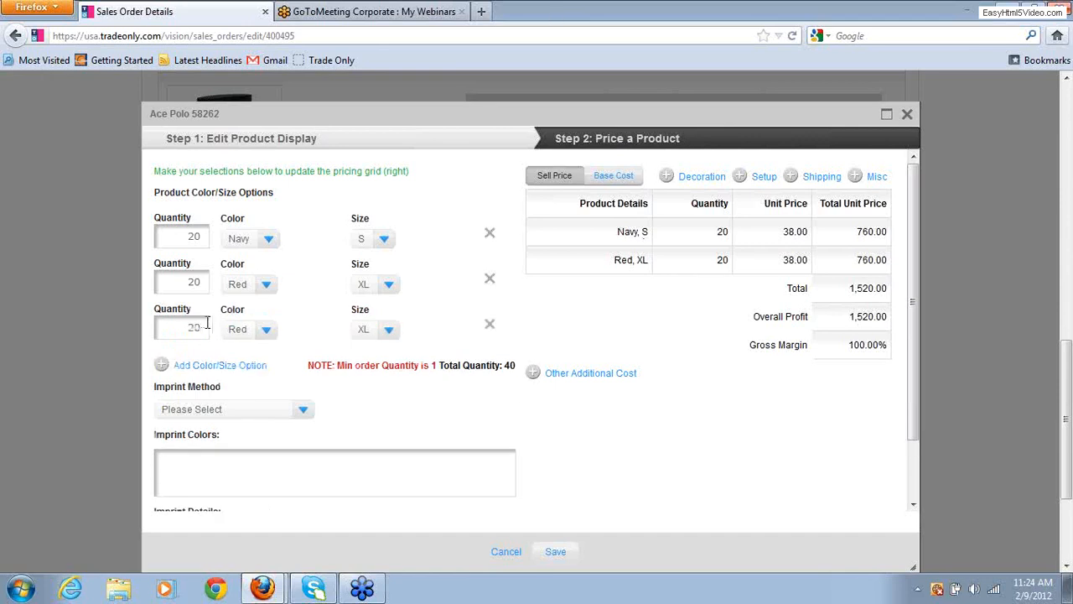
left_click(265, 331)
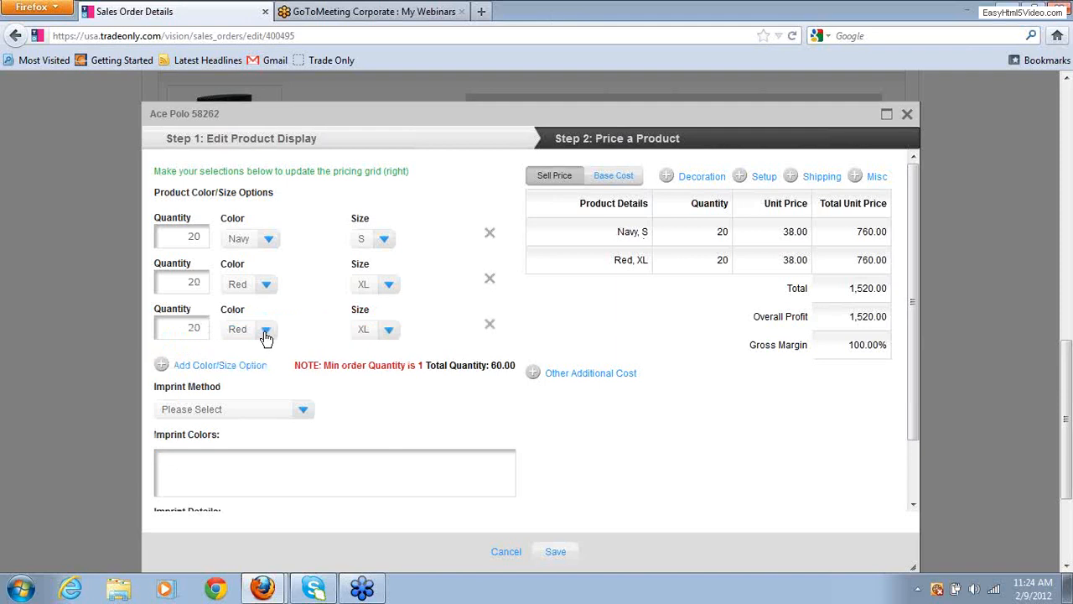
left_click(265, 332)
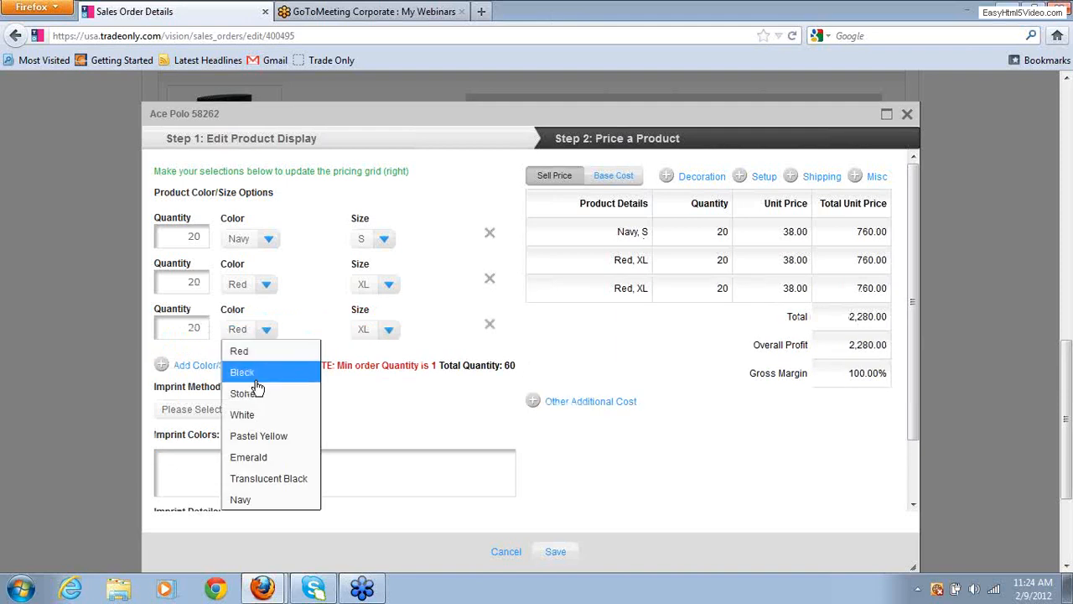
left_click(252, 393)
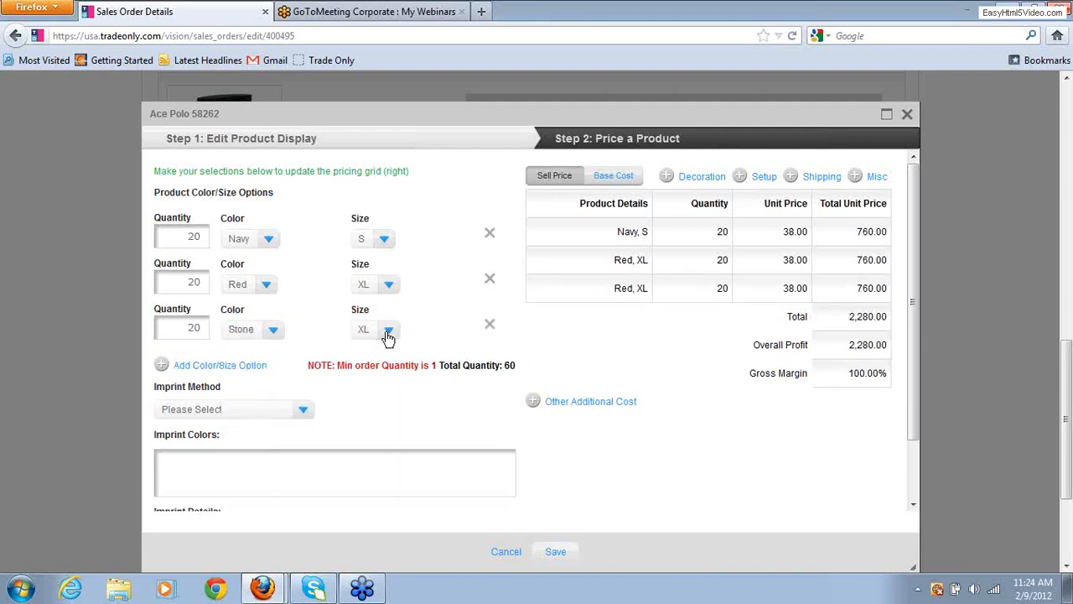
left_click(388, 332)
left_click(369, 374)
left_click(553, 551)
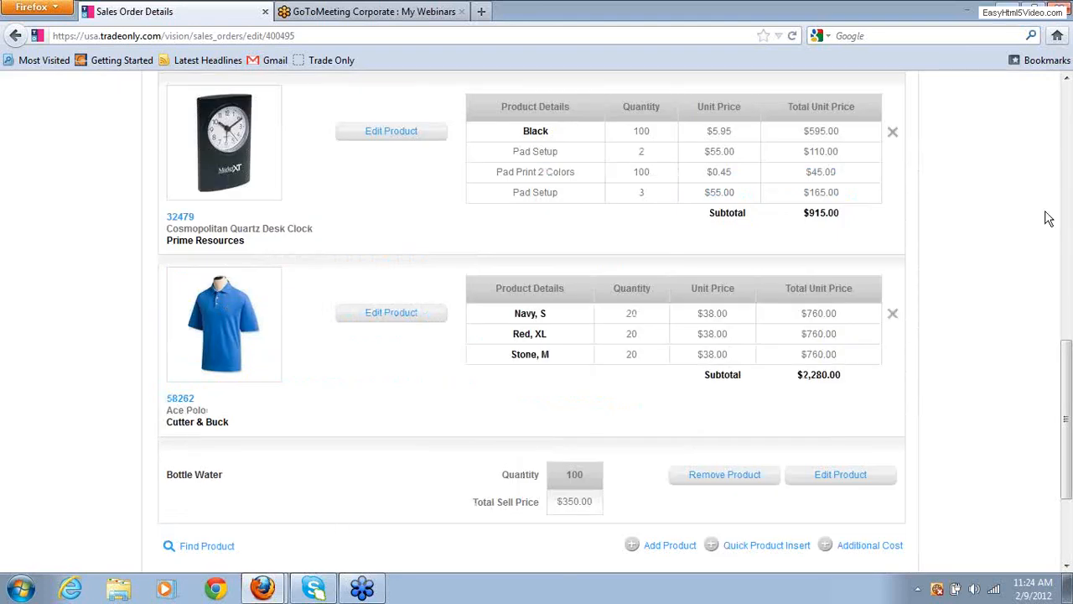
left_click_drag(1066, 362, 1072, 411)
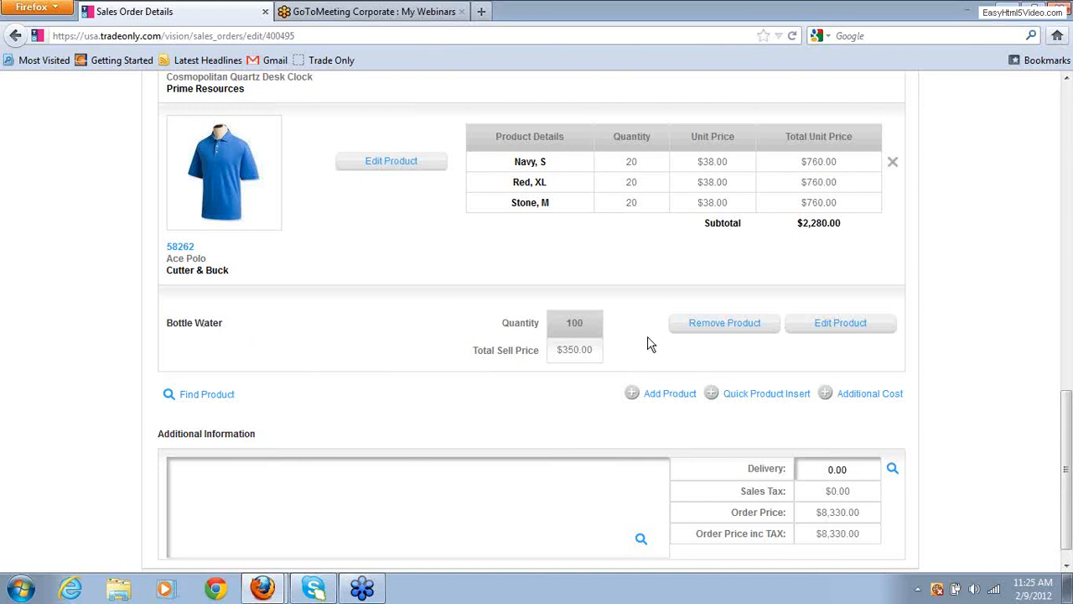
- Quick-insert the product Custom Hats with code 98765, quantity 50, unit selling price 12.00 and unit cost price 10.00, and save it
left_click(711, 394)
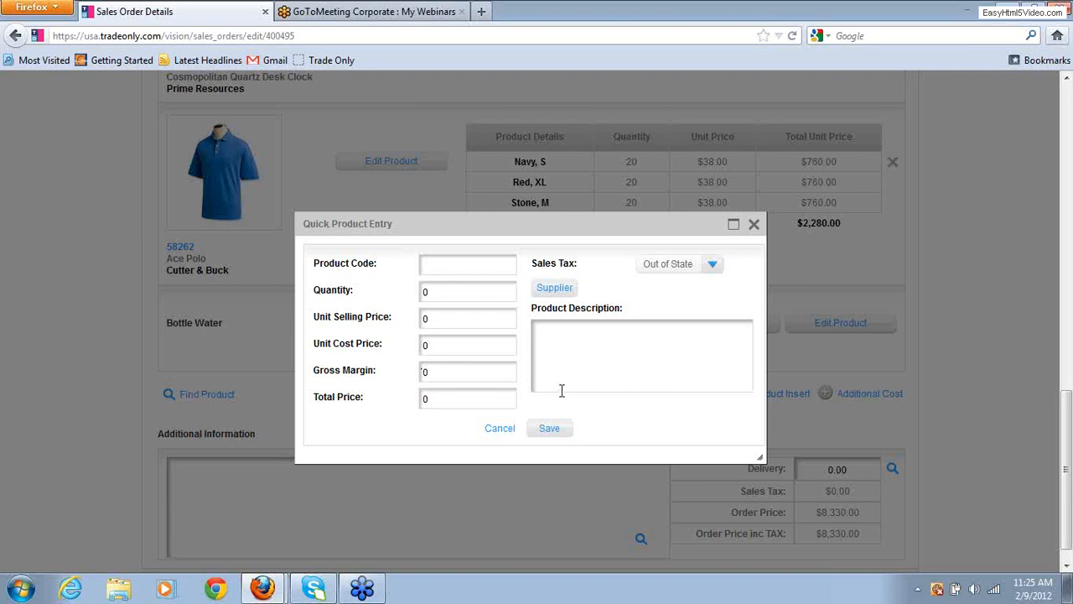
left_click(461, 289)
type("50")
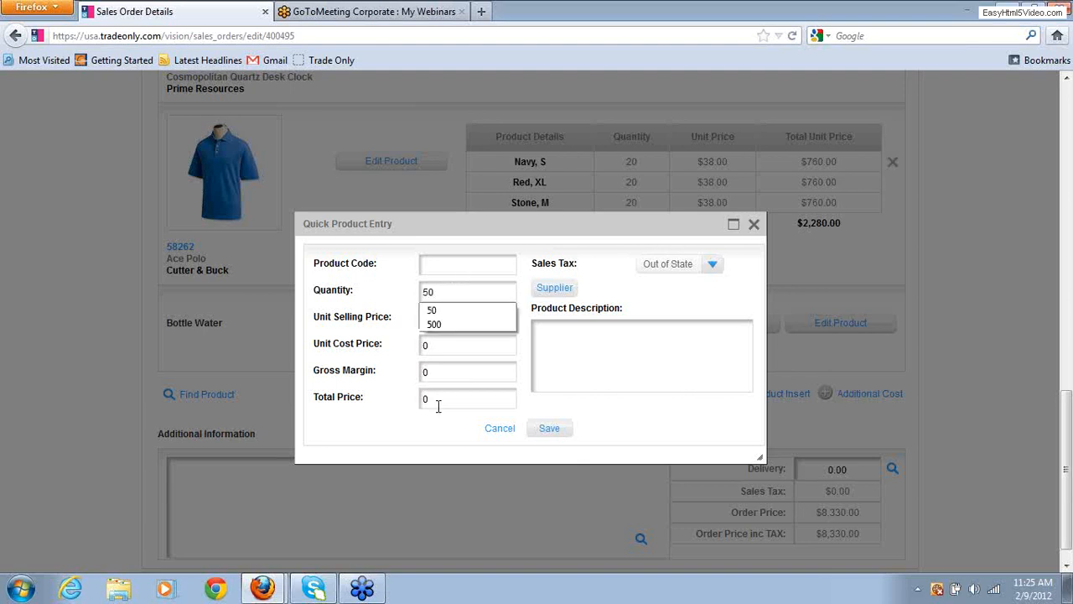
key("shift+Tab")
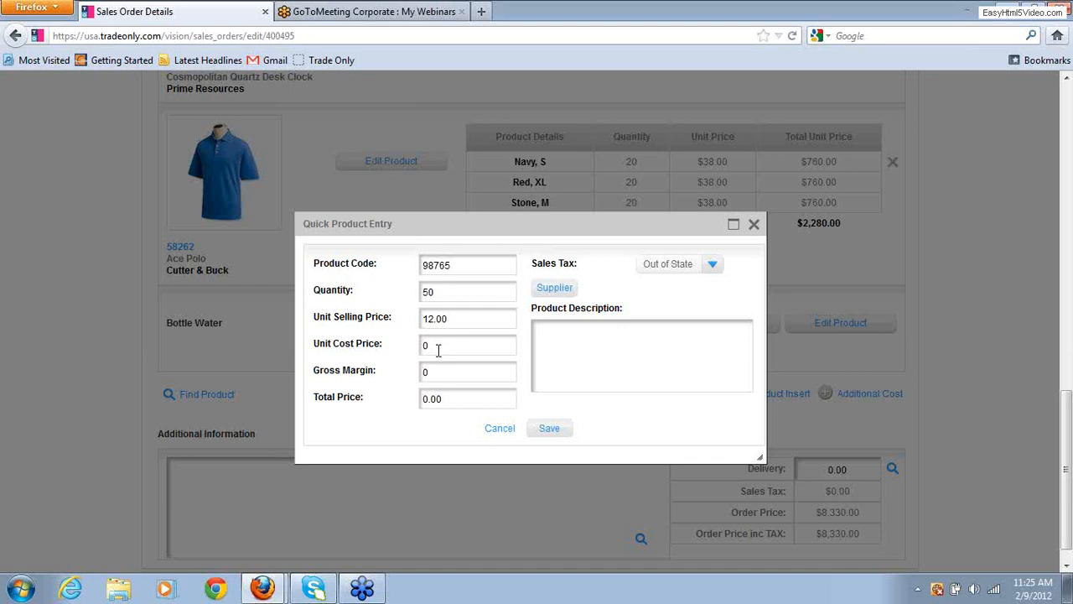
left_click(437, 350)
type("10")
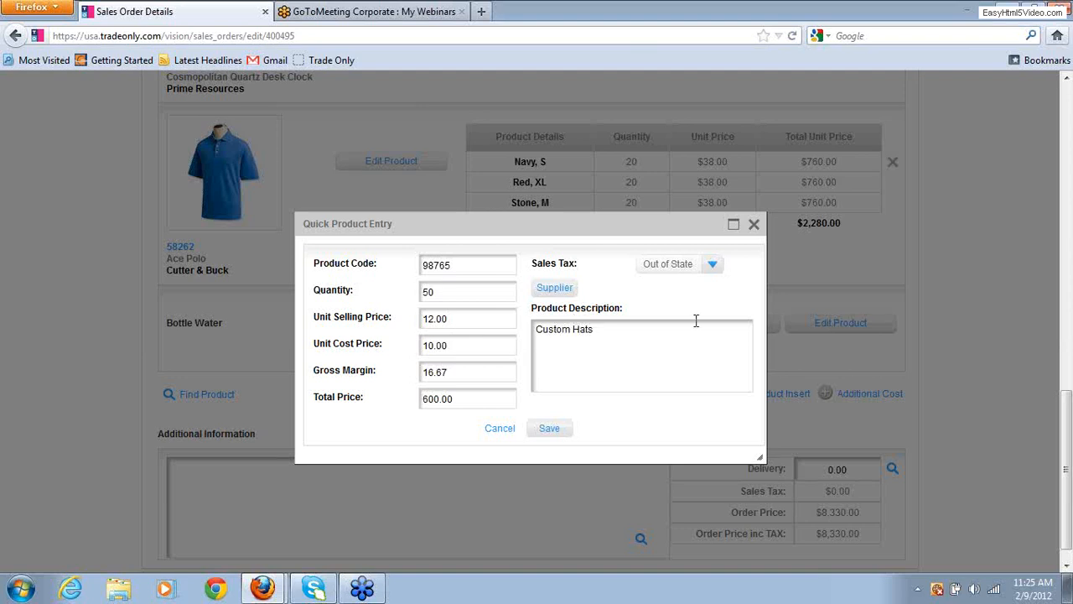
left_click(557, 430)
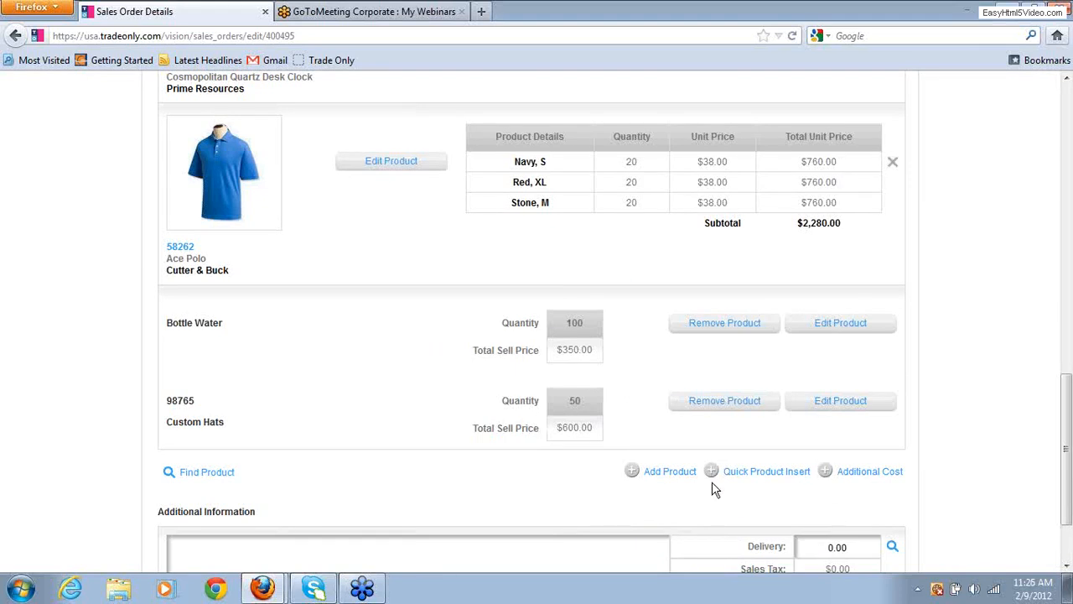
- Review the details fields of the full Add Product form and close it without adding a product
left_click(632, 471)
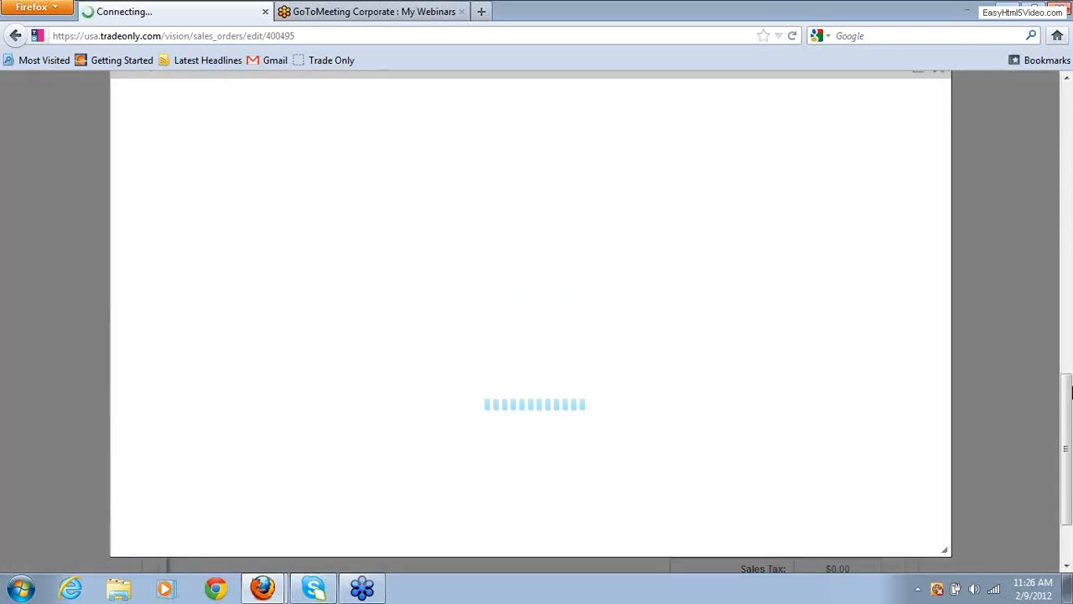
left_click_drag(1066, 401, 1066, 356)
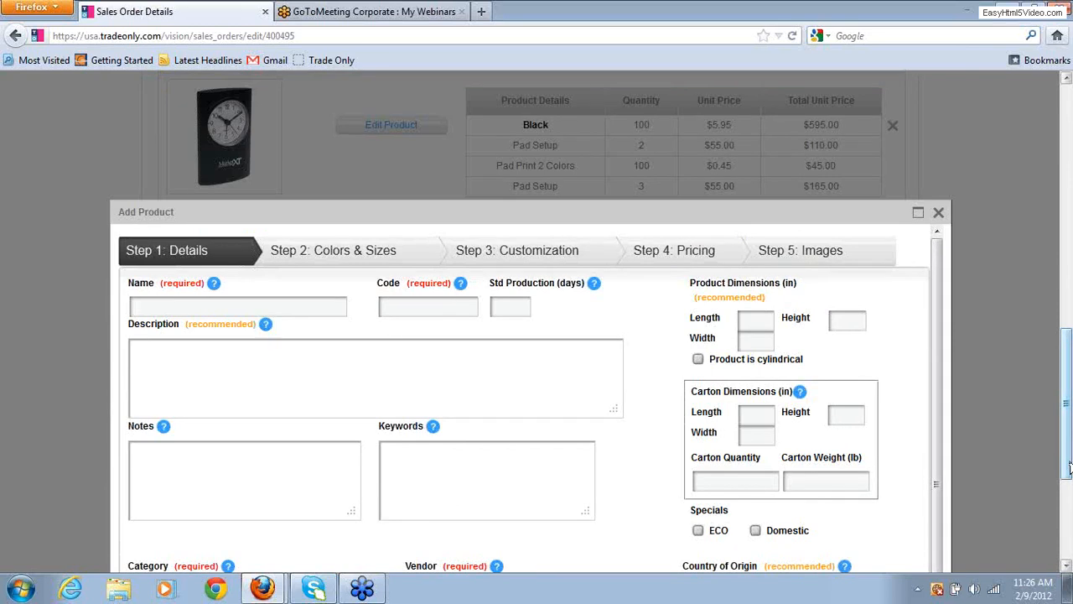
left_click_drag(1068, 467, 1065, 495)
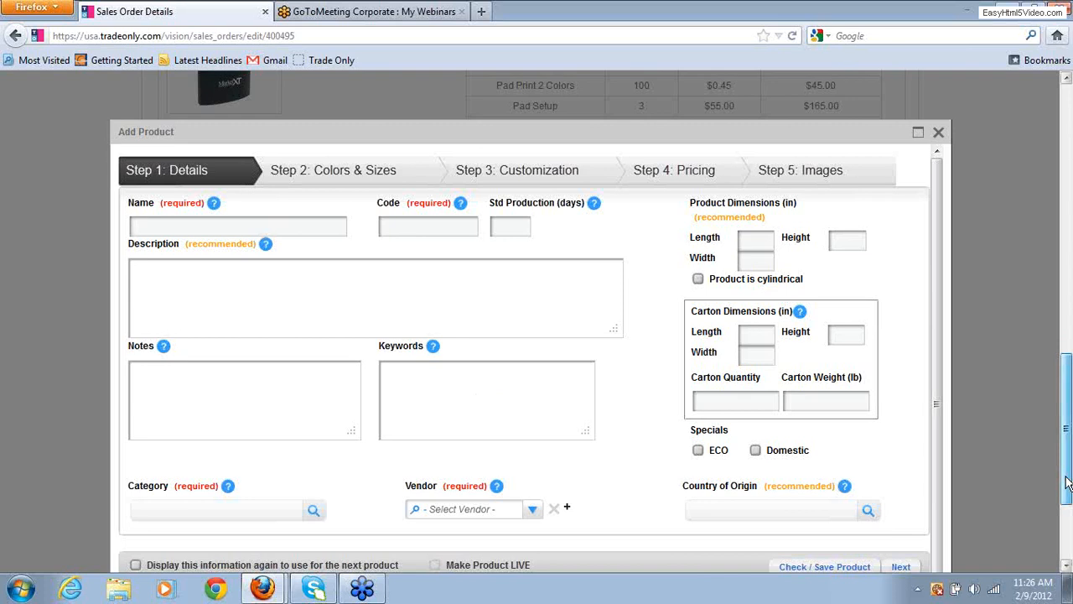
left_click_drag(1066, 480, 1067, 497)
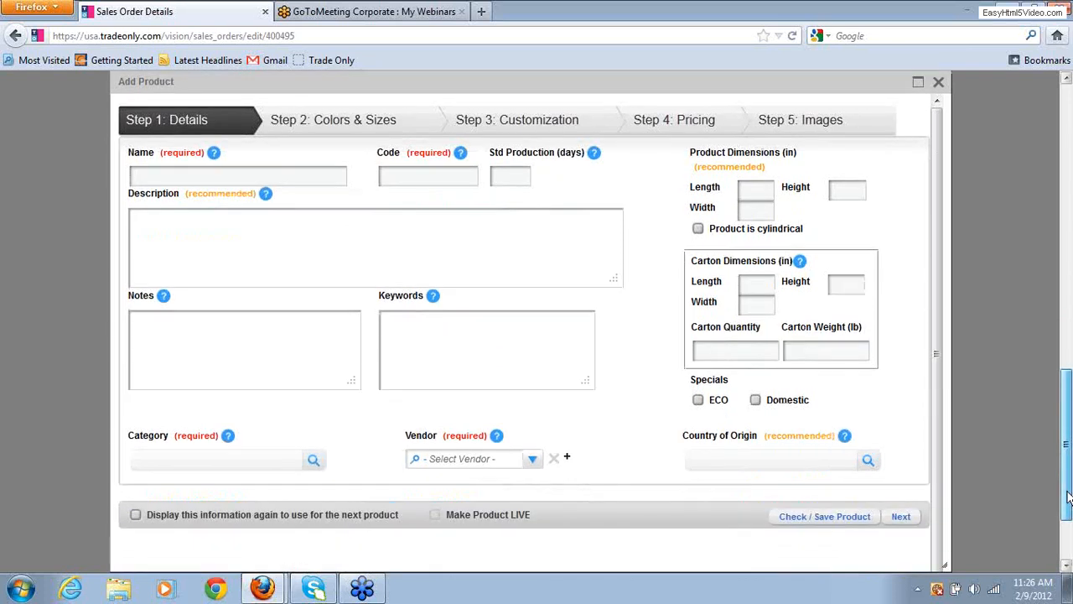
scroll(1067, 497, "up", 3)
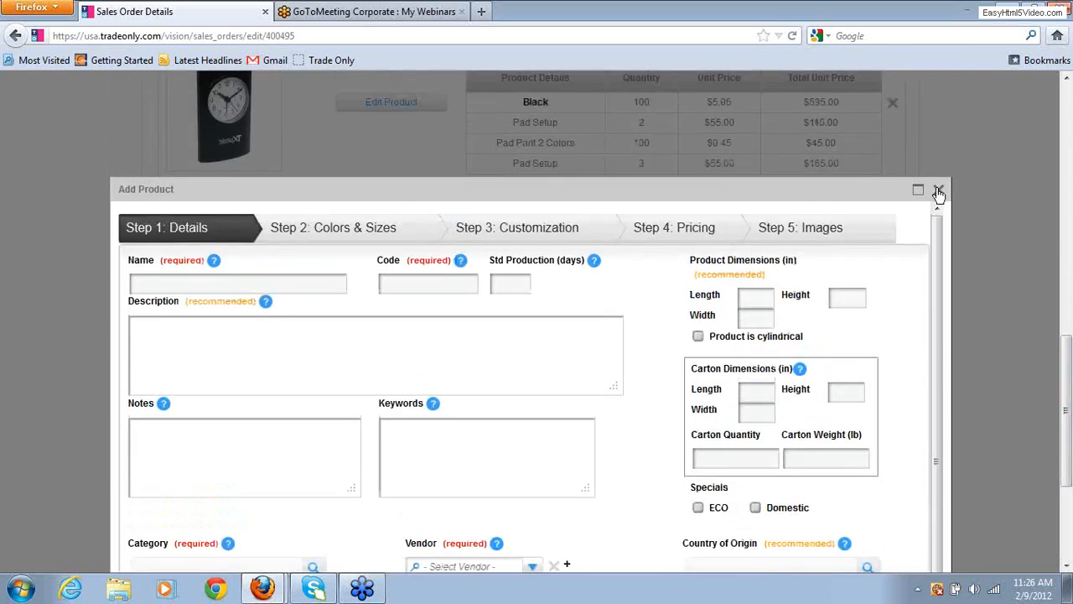
left_click(939, 192)
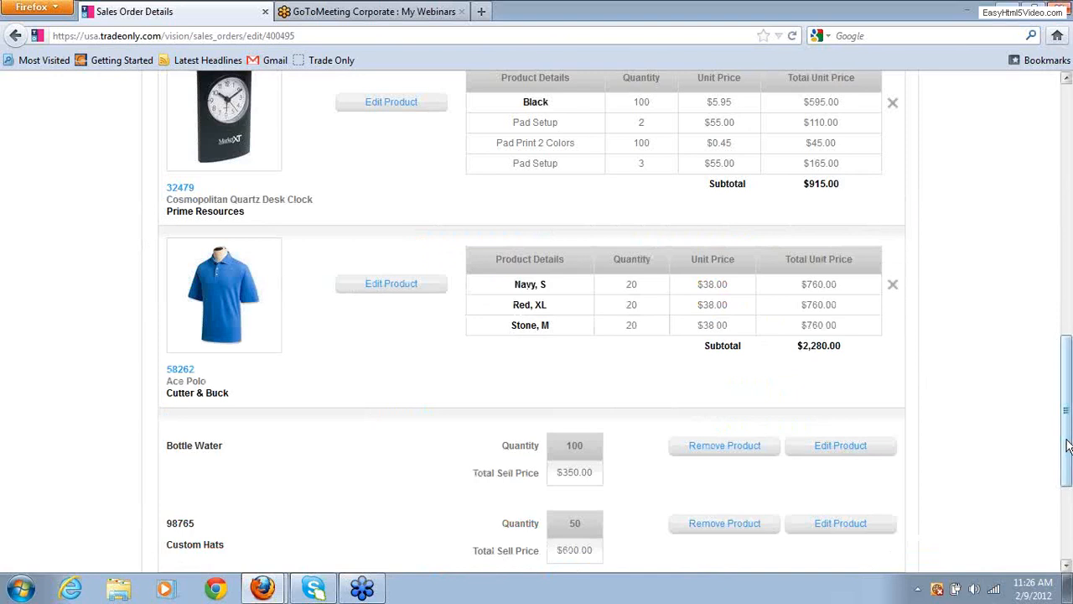
- Switch the sales order to its design view and exclude notes from the product display, keeping zero sell line items excluded
left_click_drag(1067, 446, 1068, 239)
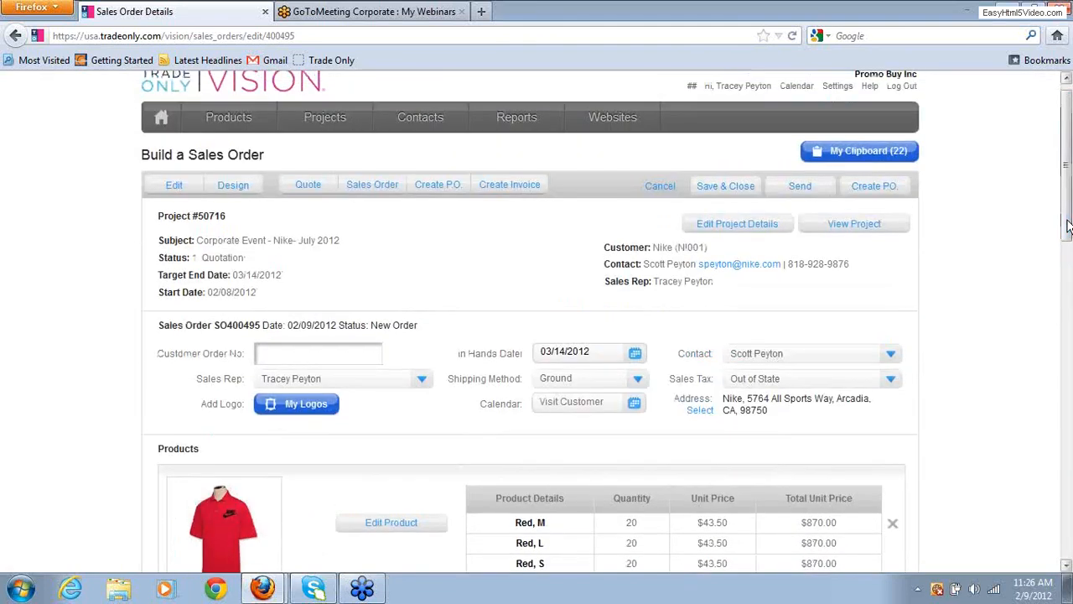
left_click(231, 186)
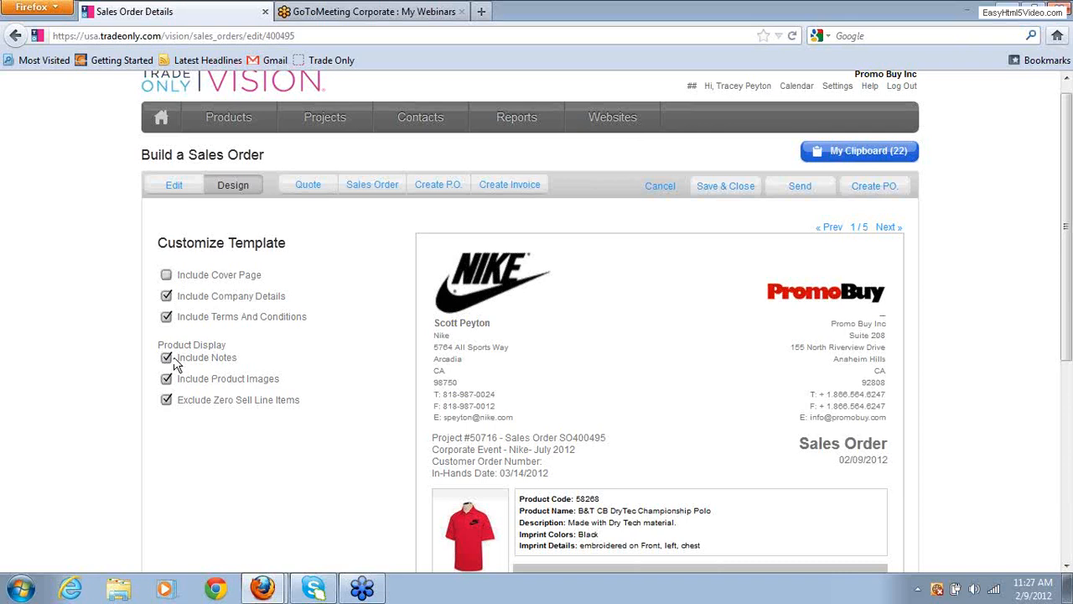
left_click(1067, 568)
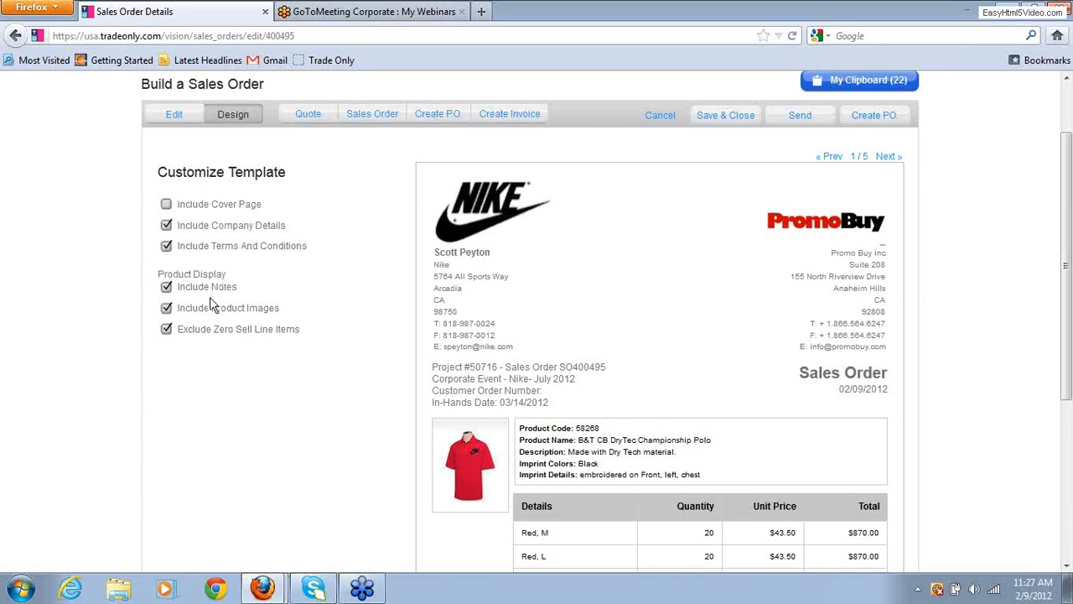
left_click(166, 288)
left_click(167, 332)
left_click(167, 332)
- Include a cover page in the sales order template, try the Red Swirl background, and choose Grey Swirl
left_click(166, 205)
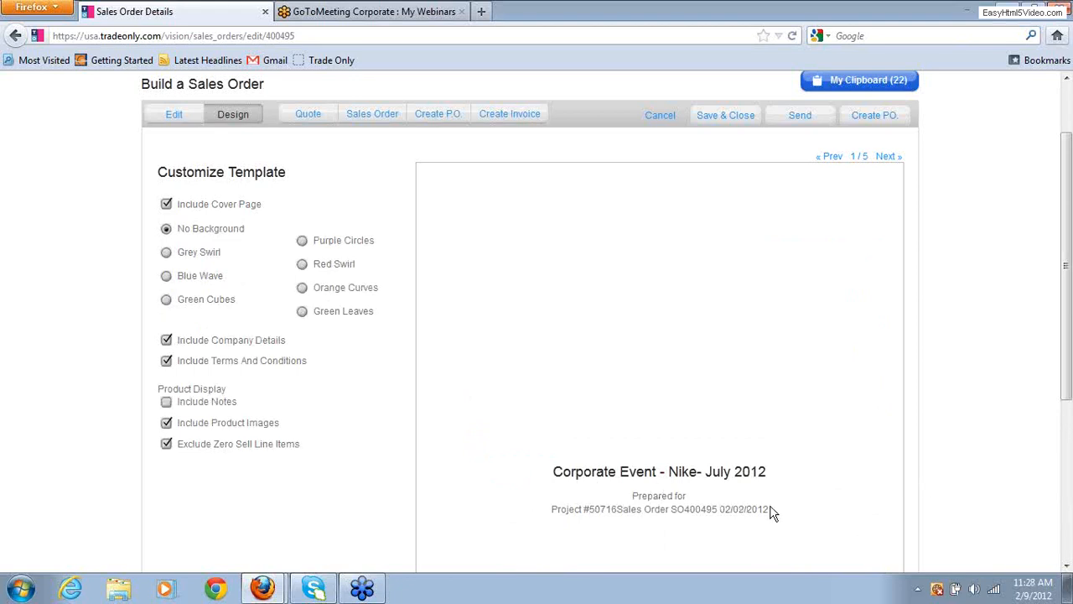
left_click(1066, 566)
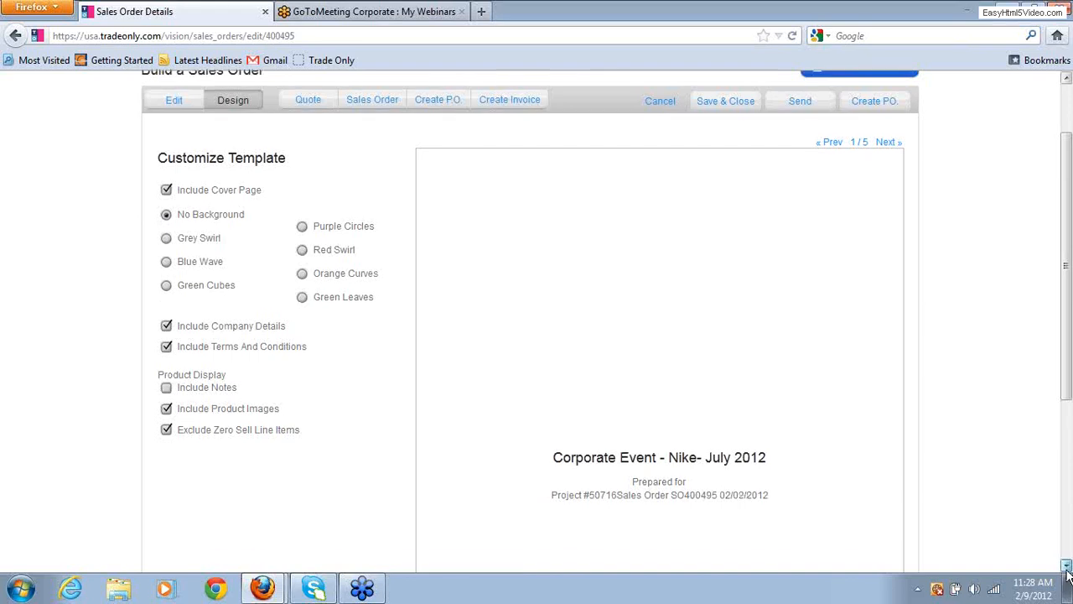
scroll(1068, 572, "down", 3)
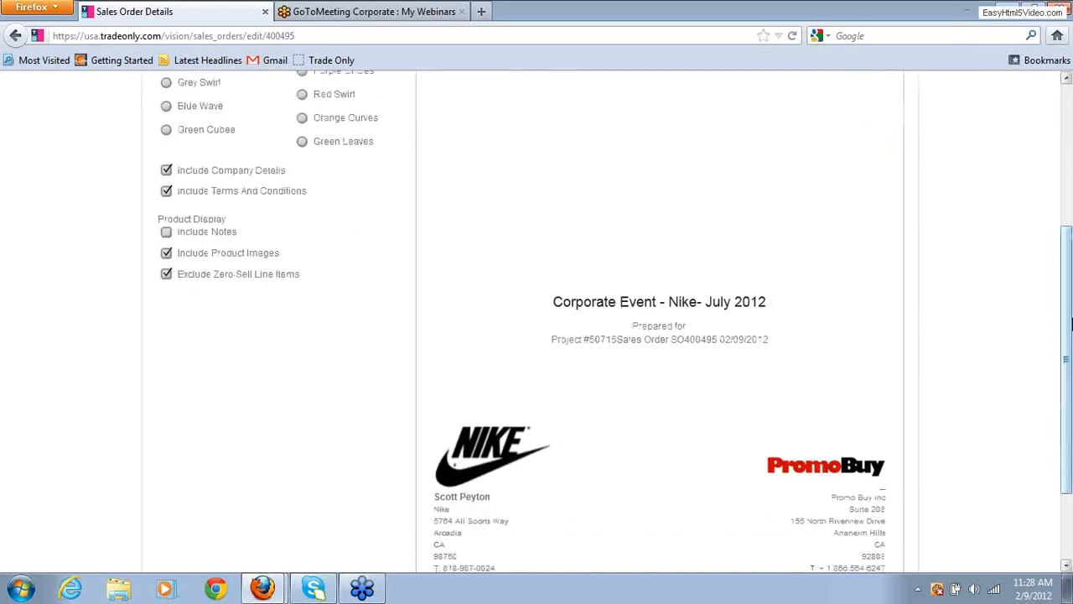
left_click_drag(1068, 325, 1068, 255)
left_click(301, 219)
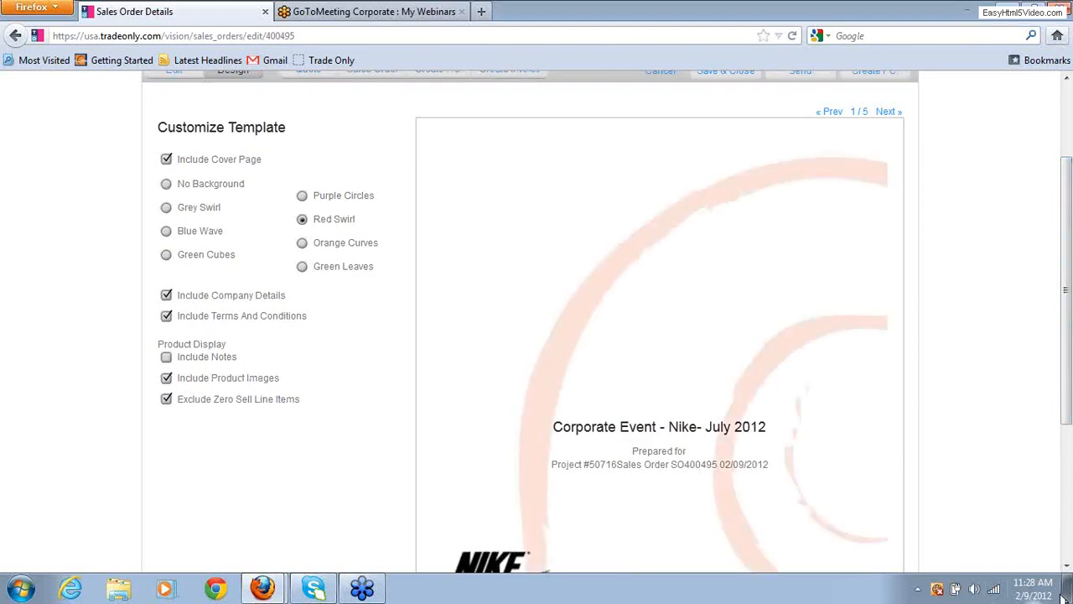
left_click(167, 207)
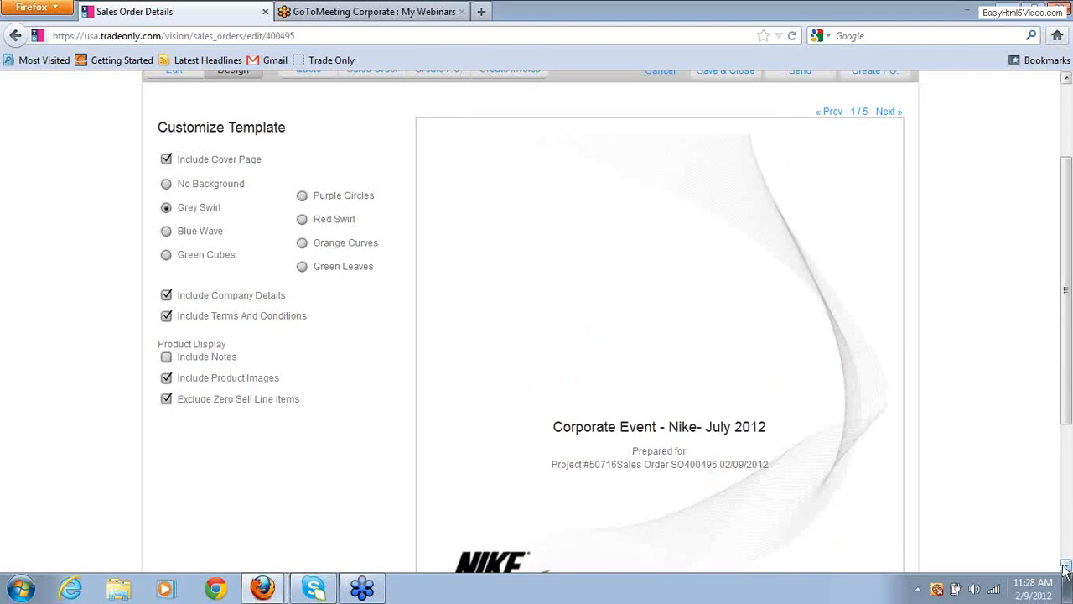
- Review the prepared email with the sales order PDF attached and close it
scroll(775, 289, "up", 2)
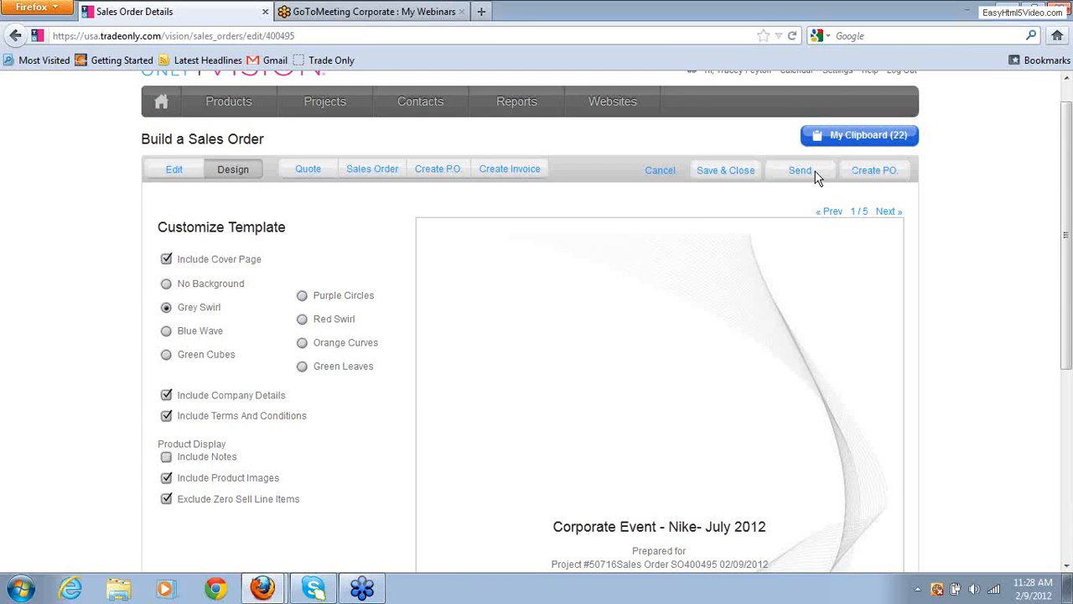
left_click(815, 172)
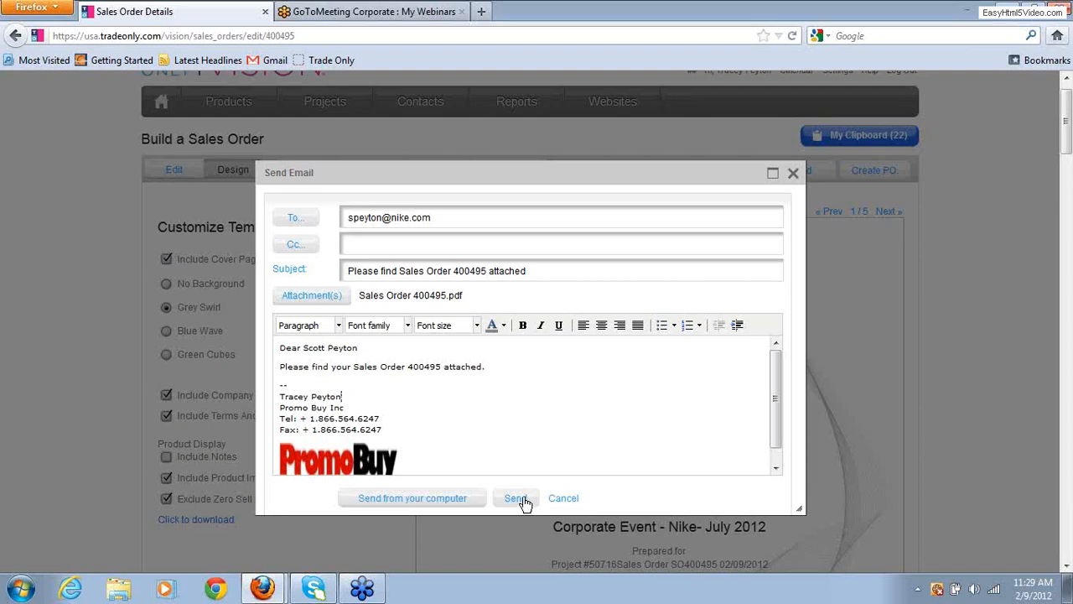
left_click(793, 174)
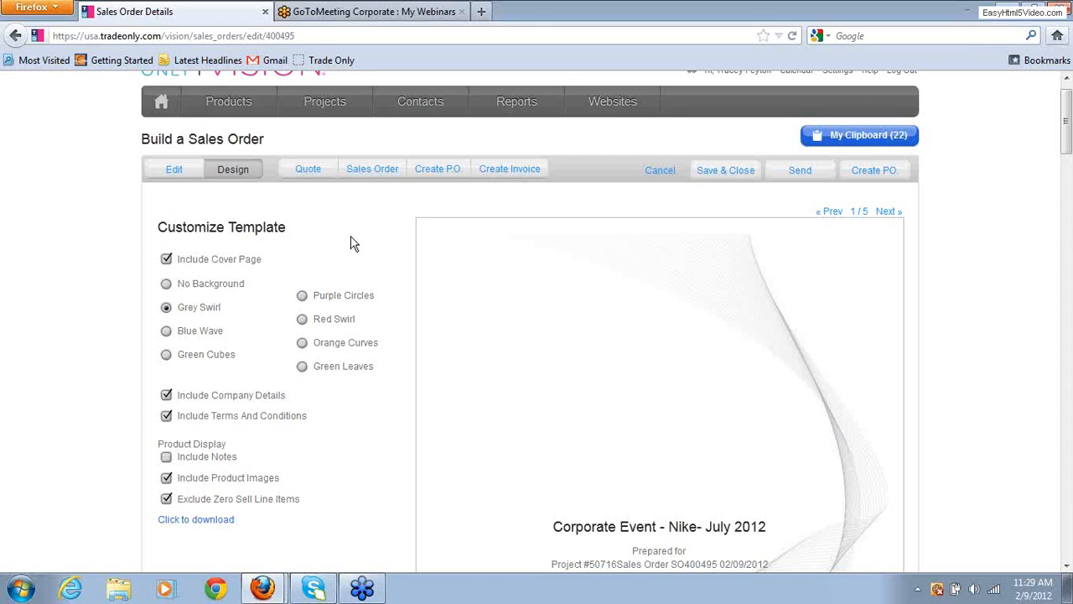
- Open the Corporate Event - Nike - July 2012 project from the projects overview and examine its sales order
mouse_move(342, 116)
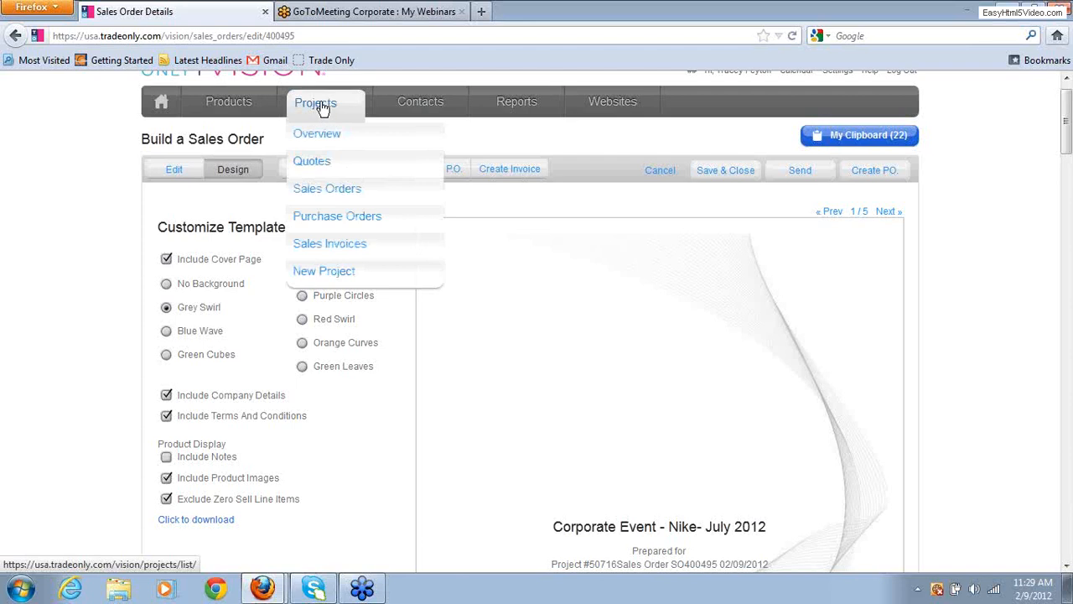
left_click(315, 135)
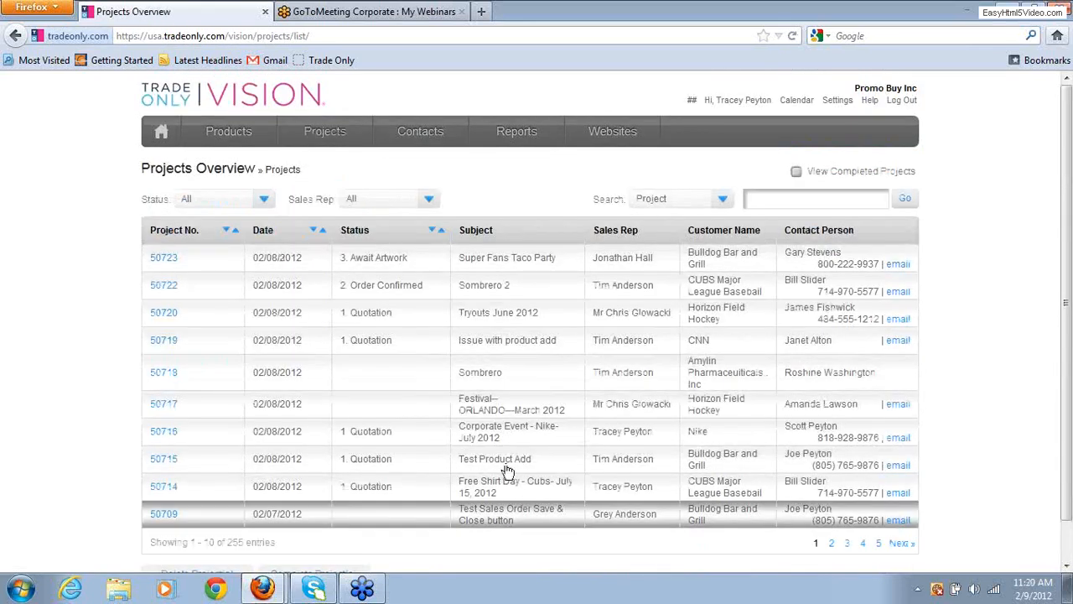
left_click(168, 436)
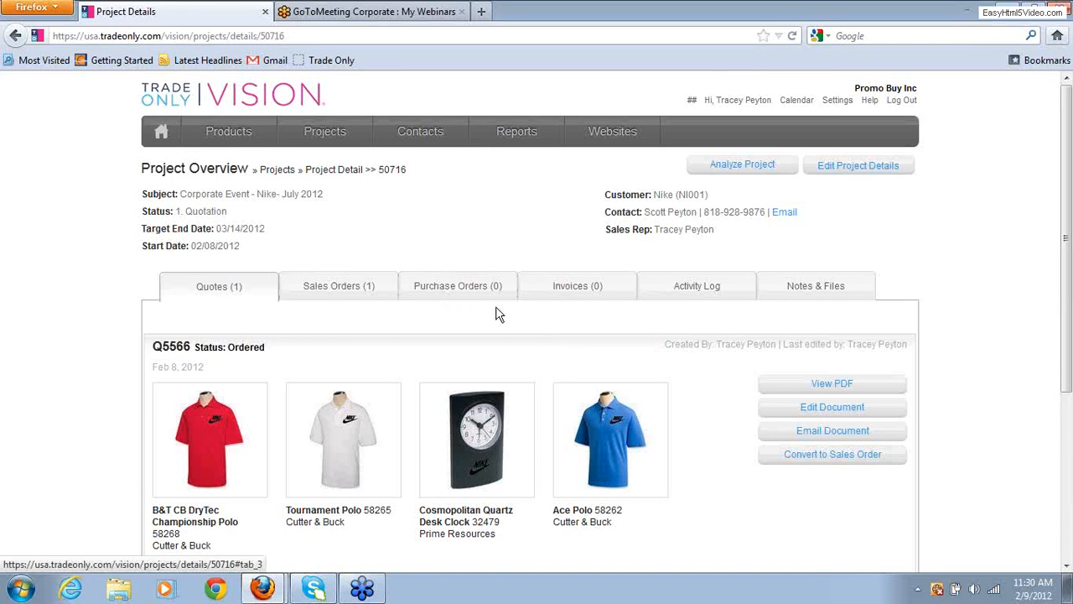
left_click(338, 295)
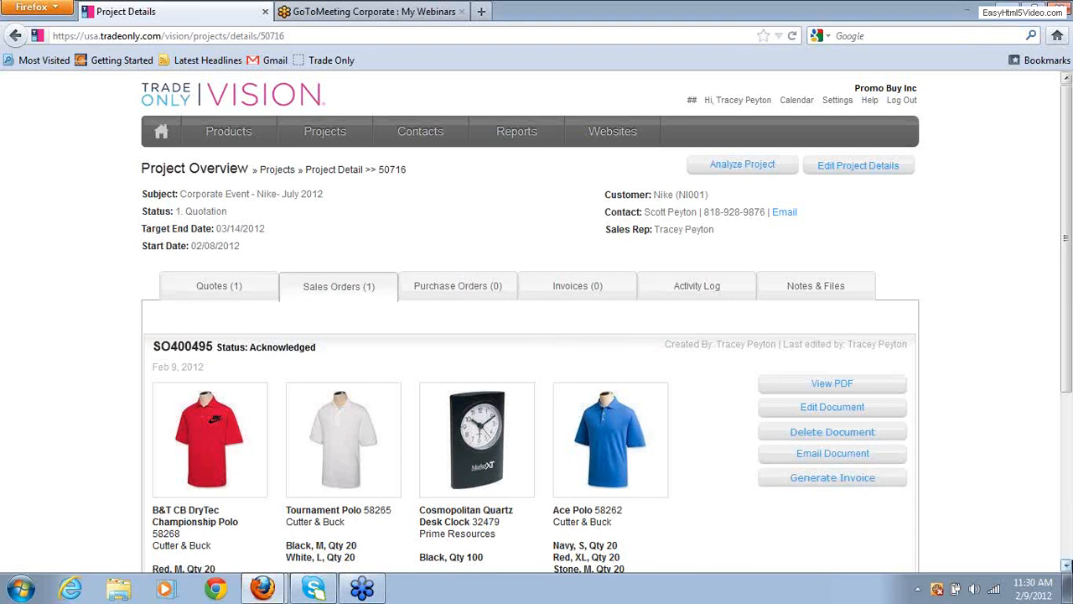
left_click(1066, 567)
left_click(1066, 566)
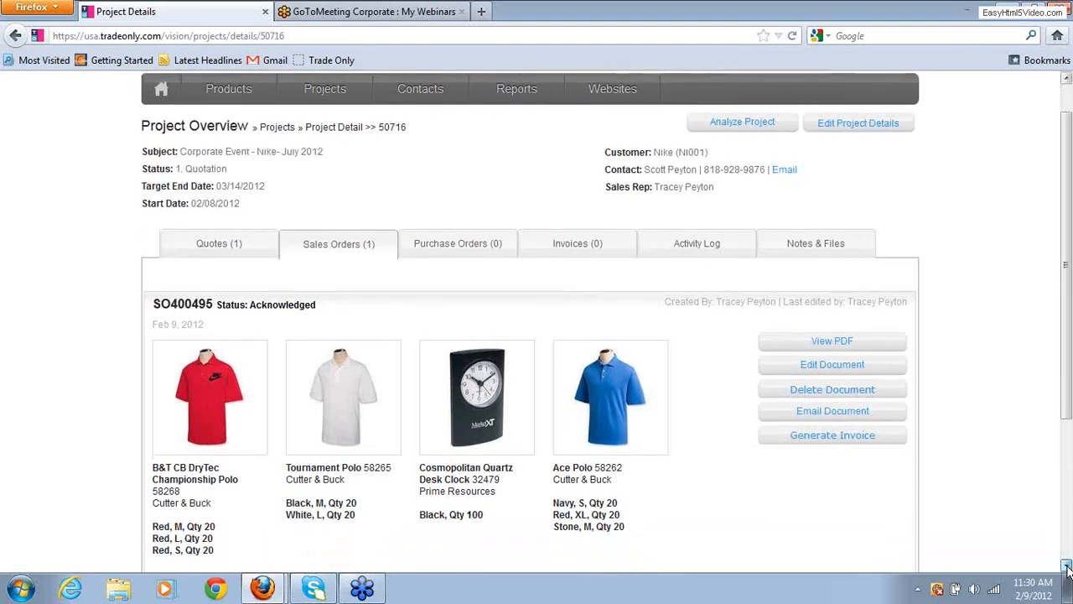
left_click(1066, 566)
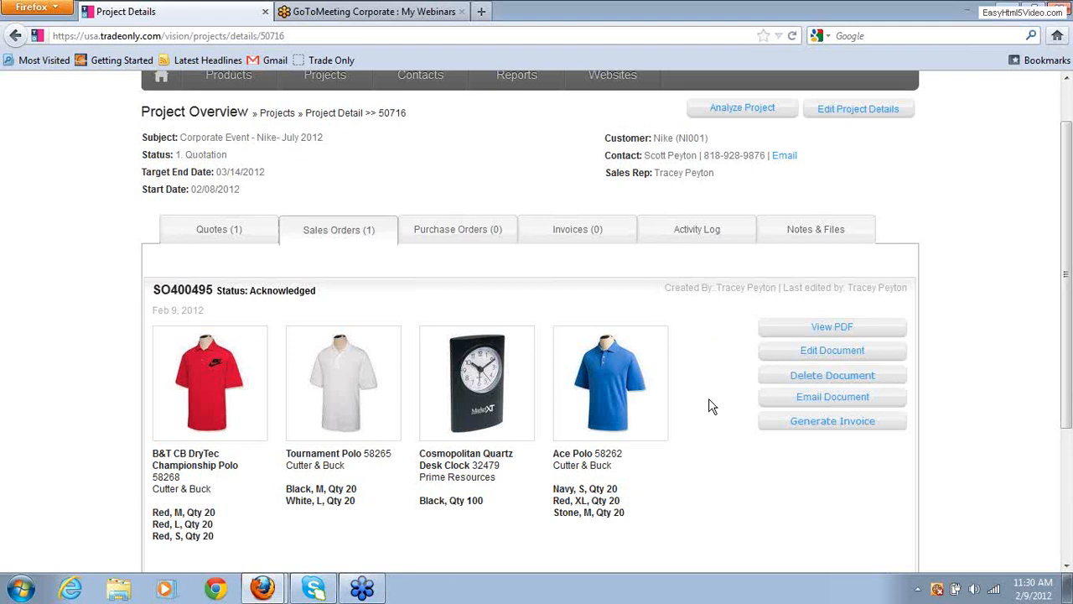
- Open the project's sales order for editing and review the quantities, prices and charges of all its product lines
left_click(770, 356)
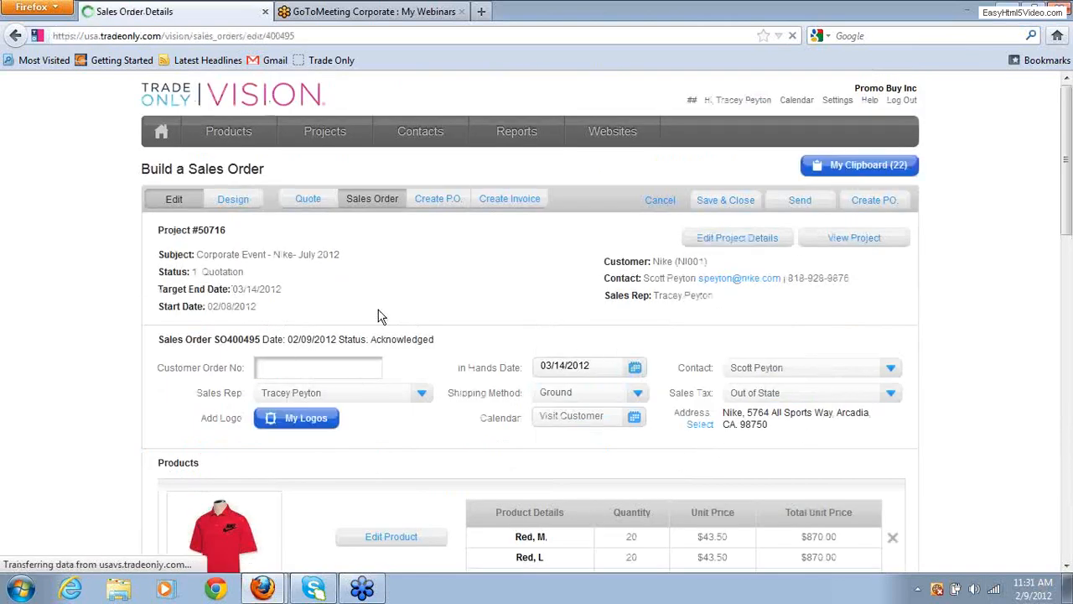
left_click(1067, 566)
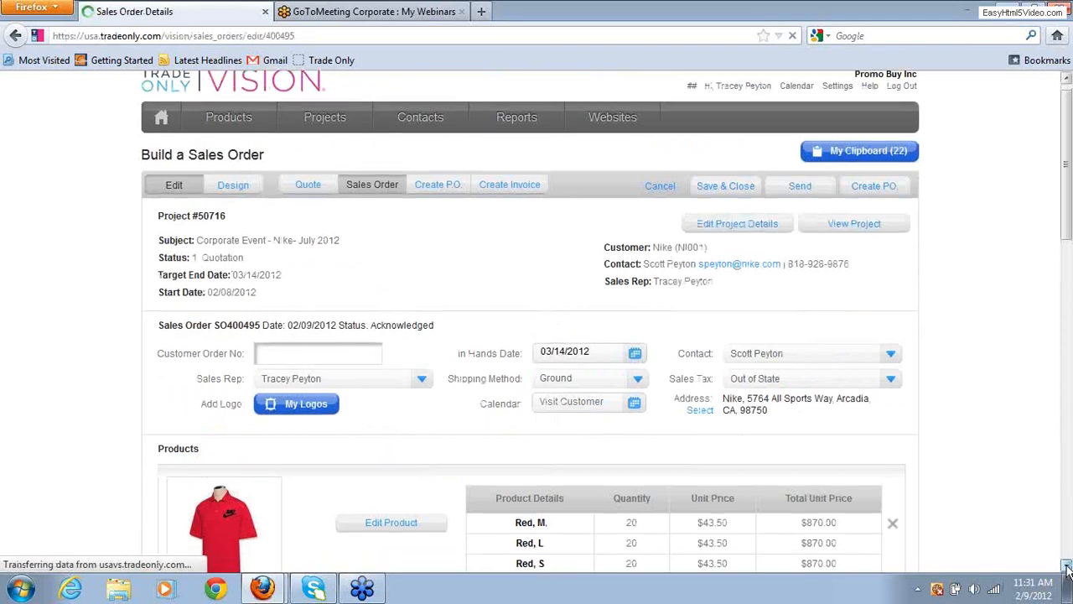
left_click(1067, 567)
left_click(1067, 567)
left_click(1067, 567)
left_click(1067, 566)
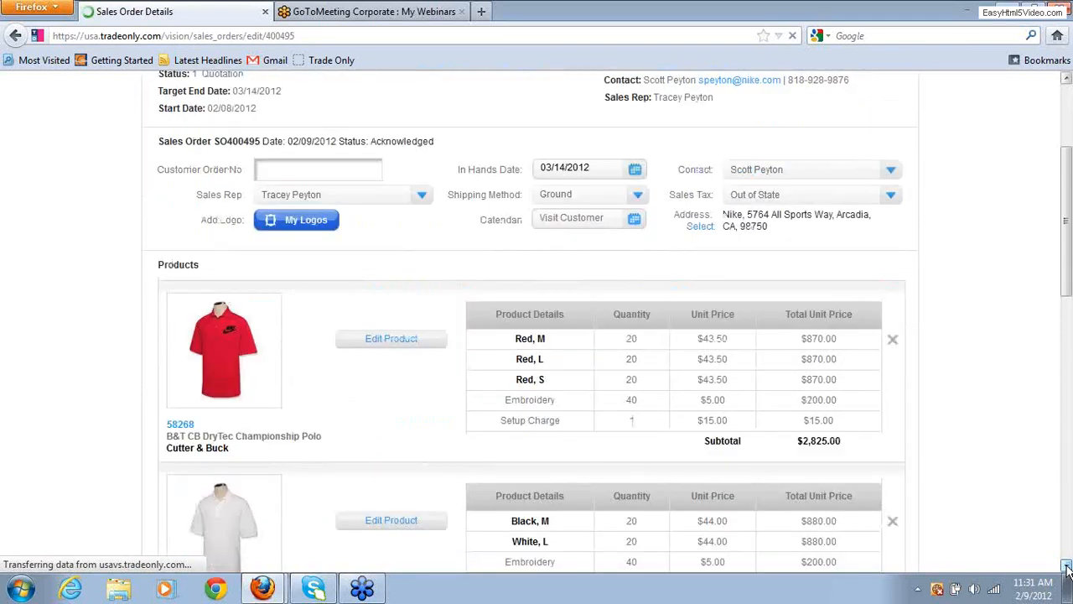
left_click(1067, 567)
left_click(1067, 566)
left_click(1067, 566)
left_click(1067, 566)
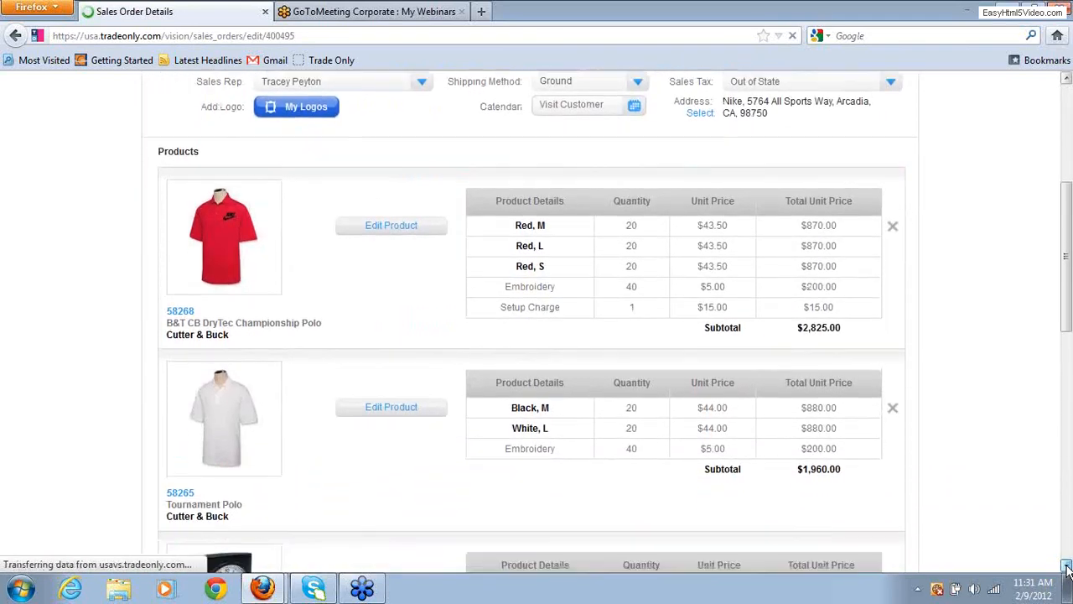
left_click(1067, 567)
left_click(1067, 566)
left_click(1067, 566)
left_click(1067, 566)
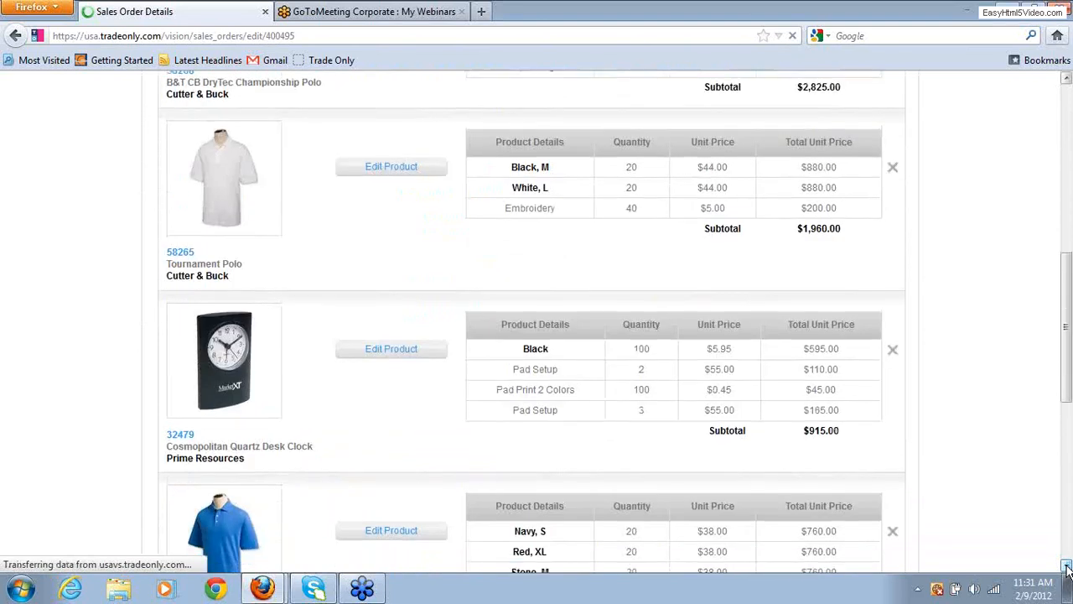
left_click(1067, 567)
left_click(1067, 567)
left_click(1067, 567)
left_click(1067, 567)
- Create the supplier purchase orders from the sales order
left_click_drag(1067, 474, 1067, 223)
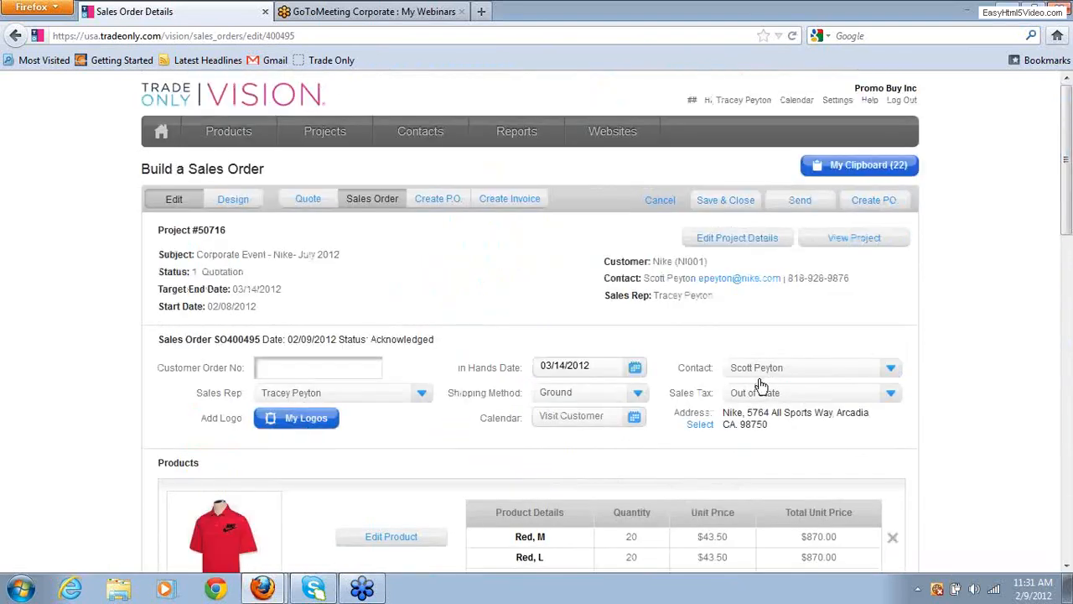
left_click(437, 202)
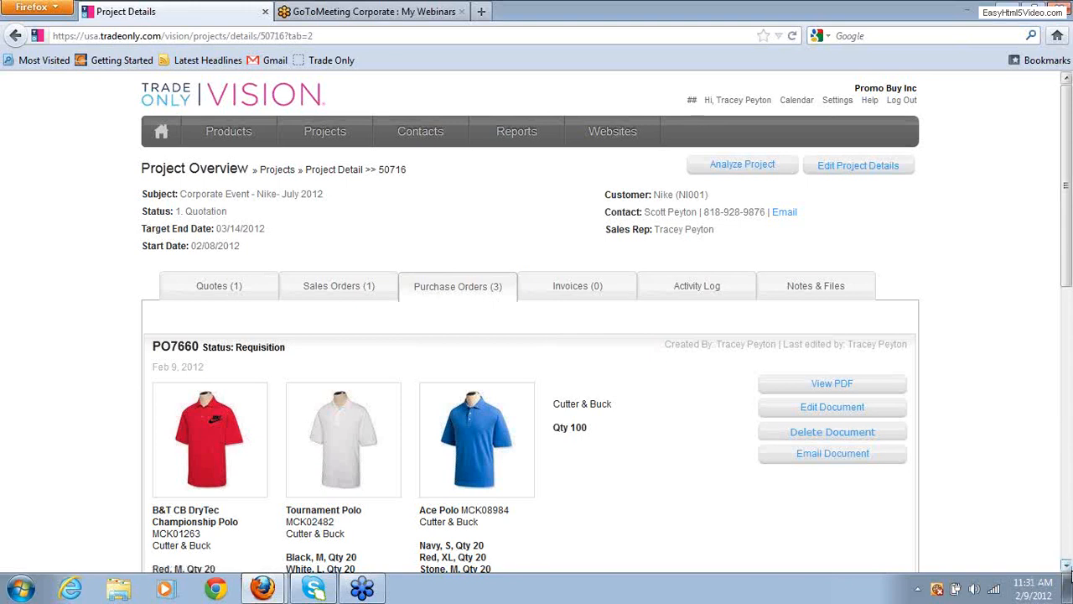
- Examine the products and quantities on the Cutter & Buck purchase order in the project's purchase orders
left_click(1066, 567)
left_click(1066, 567)
left_click(1066, 566)
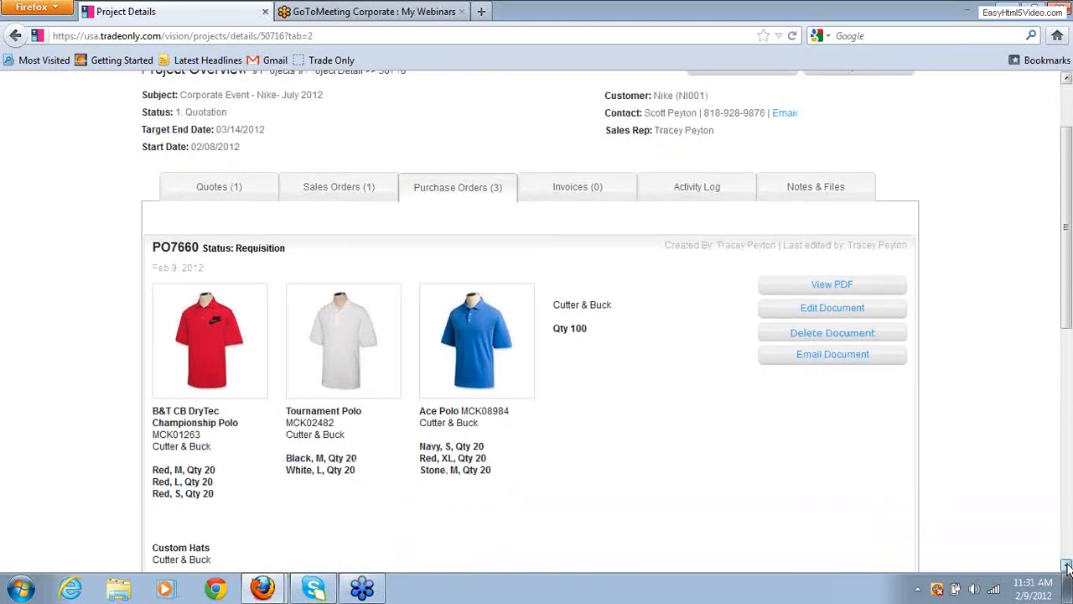
left_click(1066, 566)
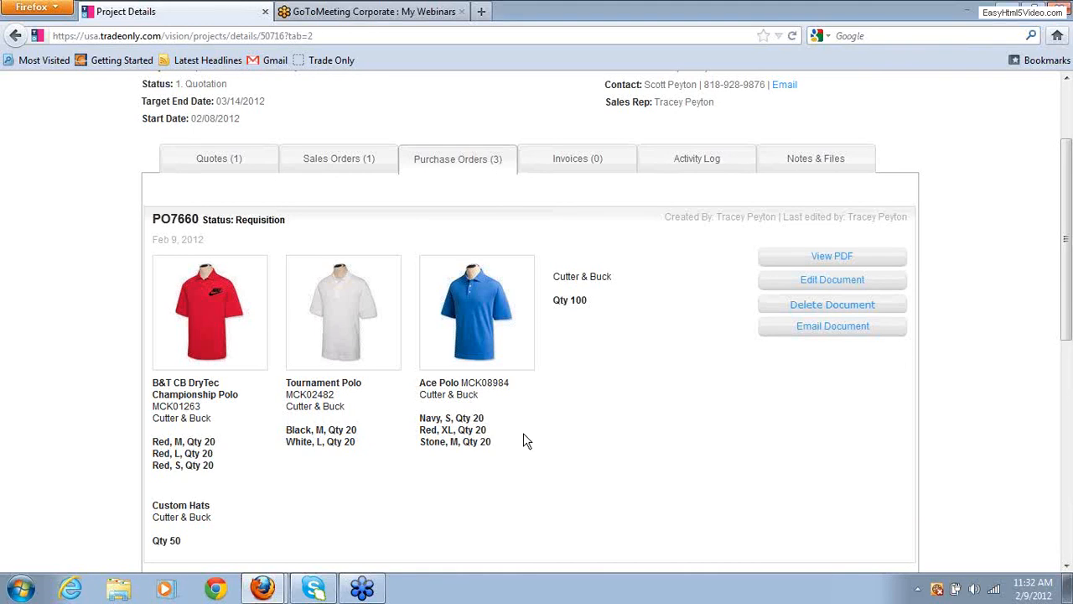
left_click_drag(1069, 327, 1069, 315)
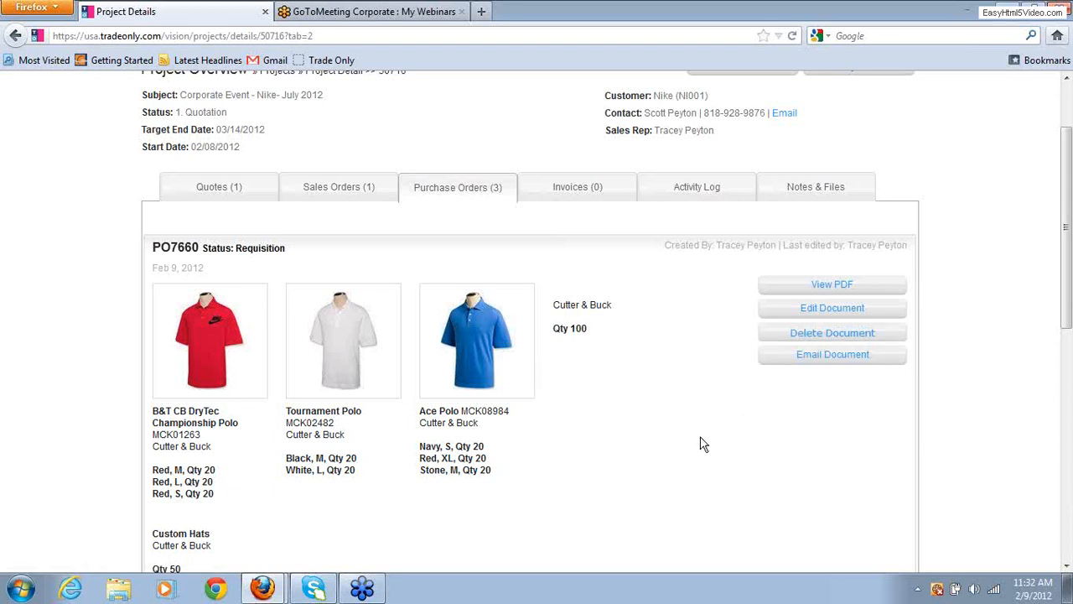
- Open the project's sales order for editing and create the invoice from it
left_click(347, 192)
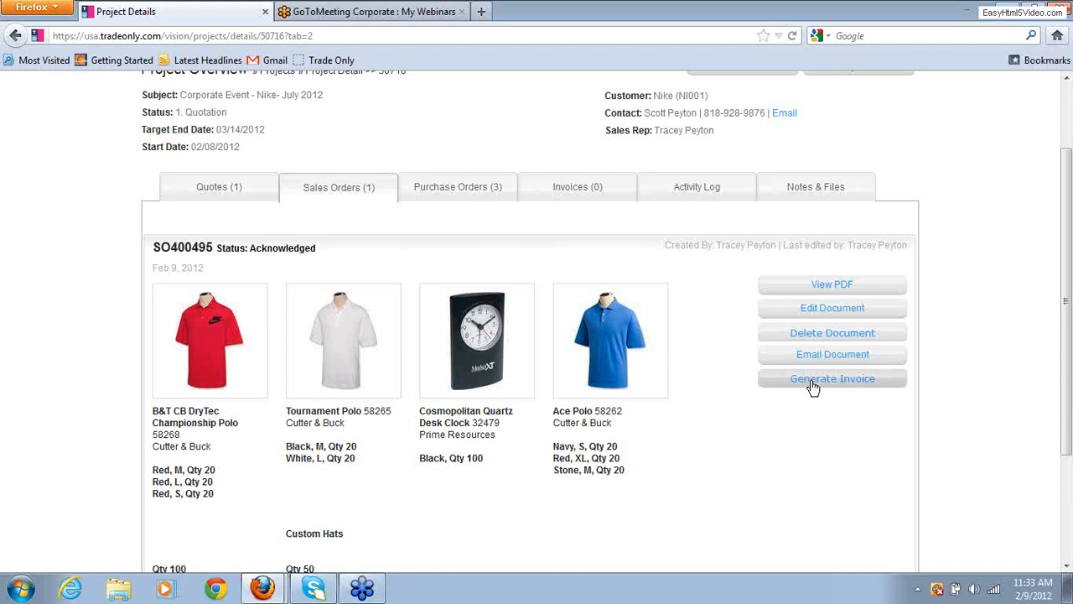
left_click(808, 311)
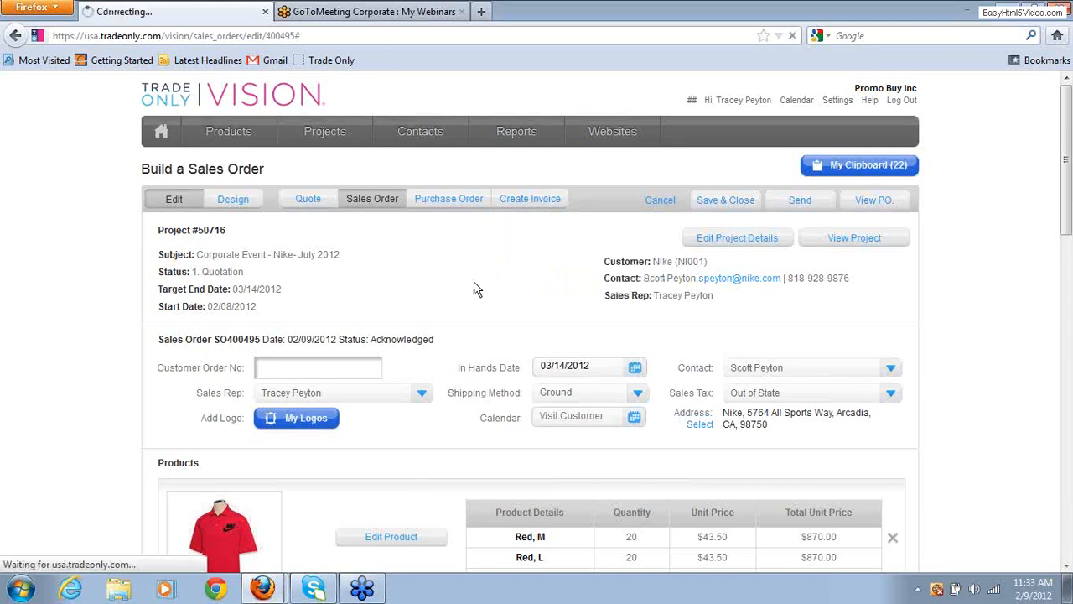
- Reopen the Corporate Event - Nike - July 2012 project from the projects overview and review its invoice, activity log, and notes and files
mouse_move(347, 136)
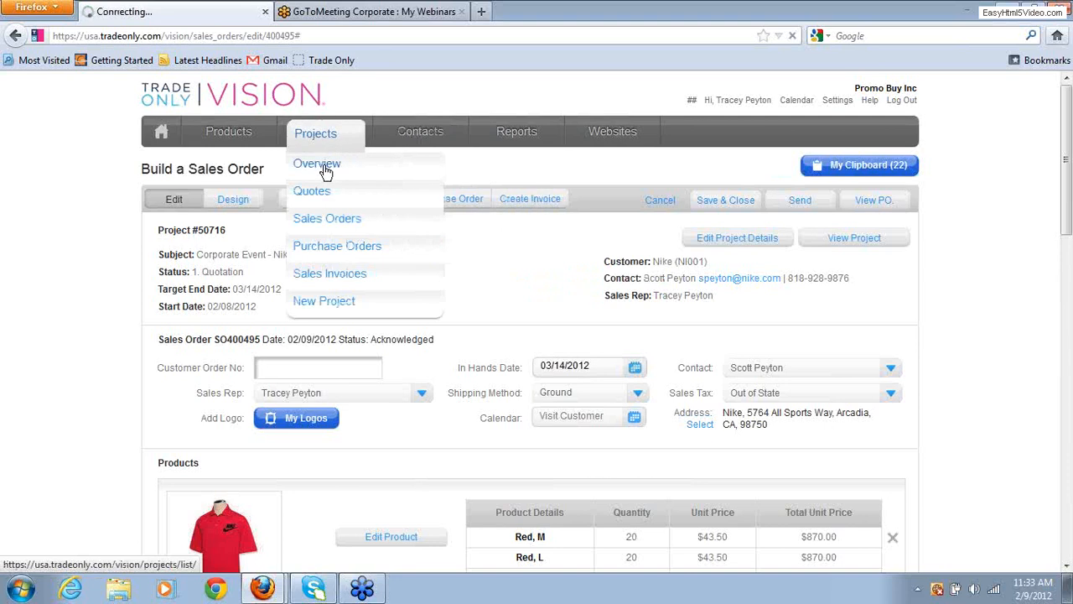
left_click(324, 167)
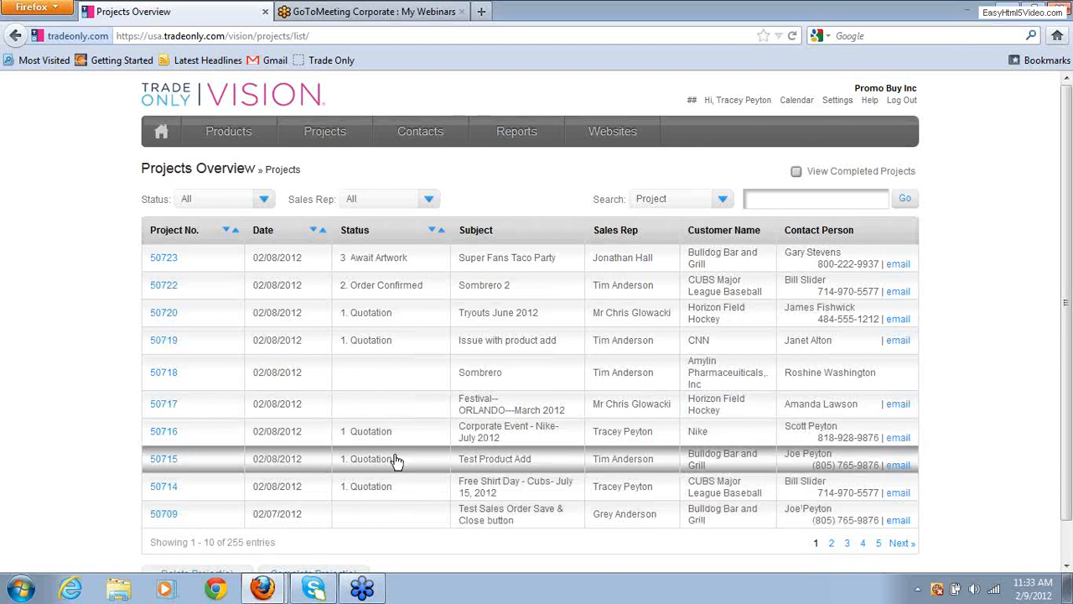
left_click(163, 434)
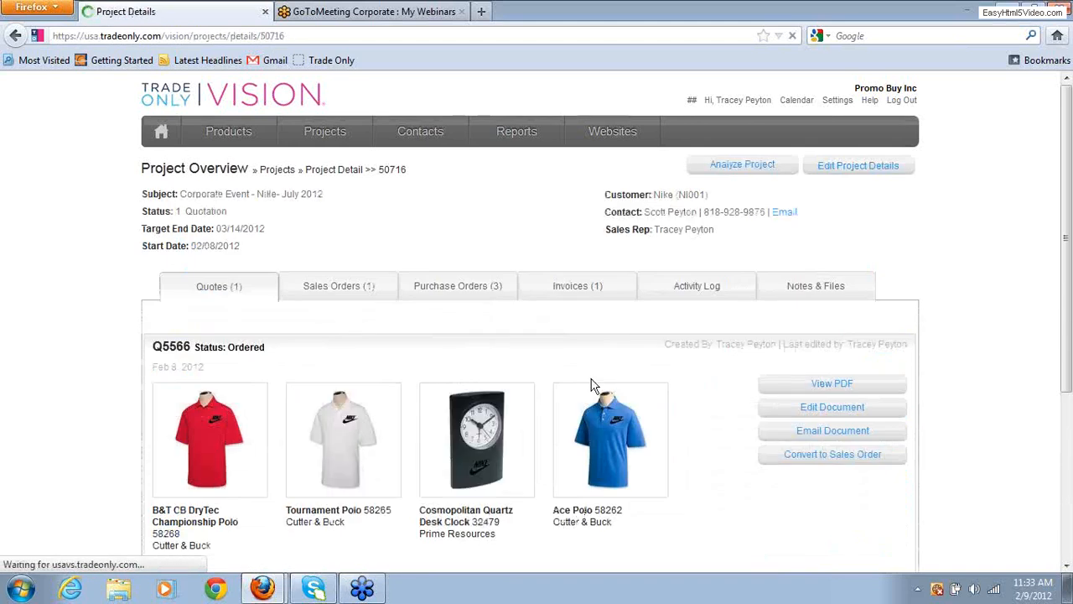
left_click(596, 295)
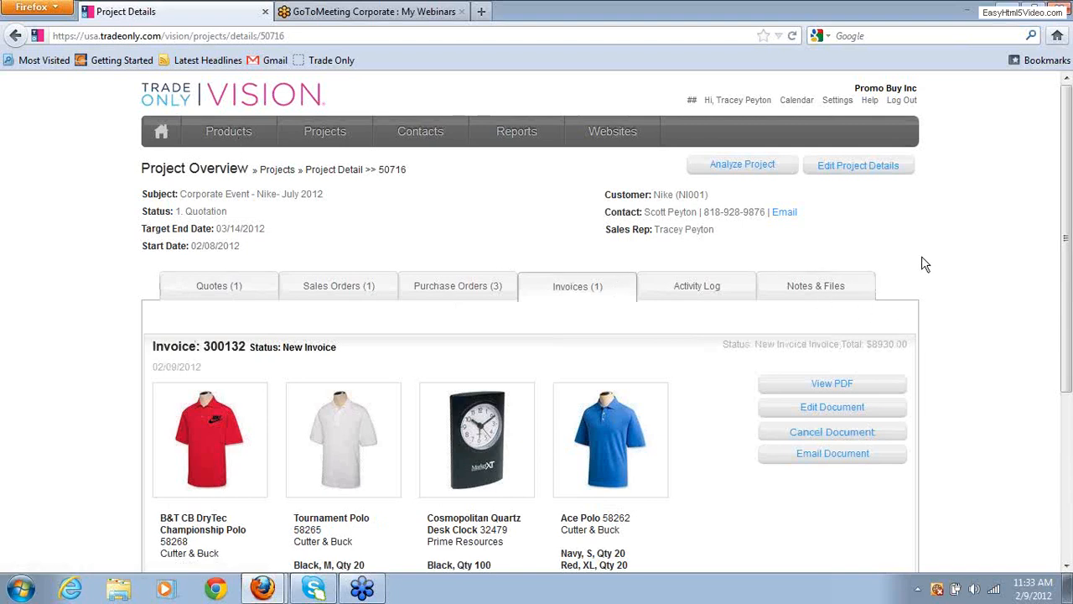
left_click(712, 290)
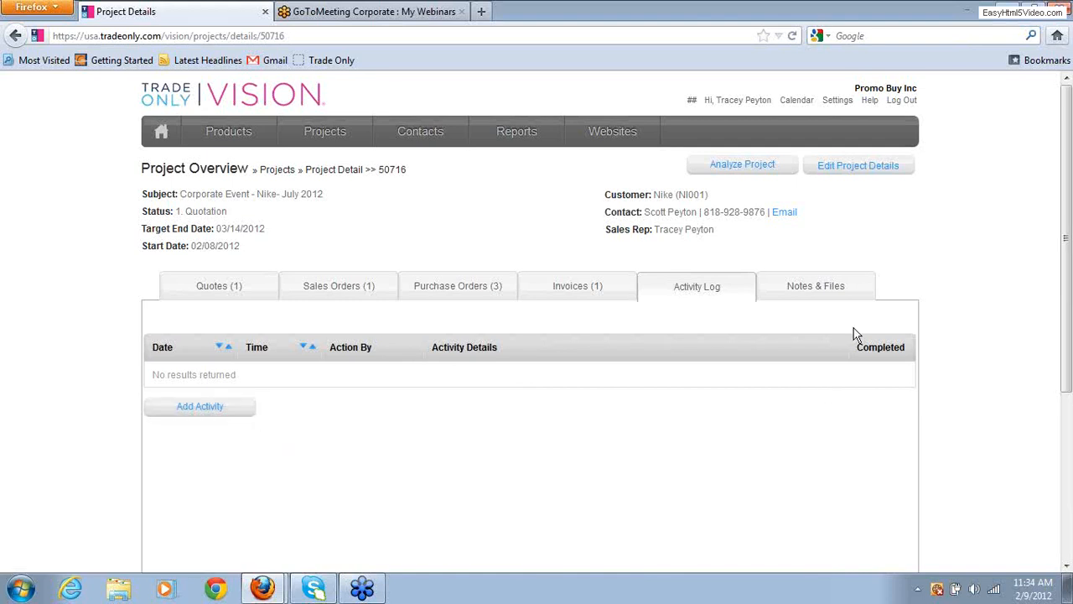
left_click(821, 286)
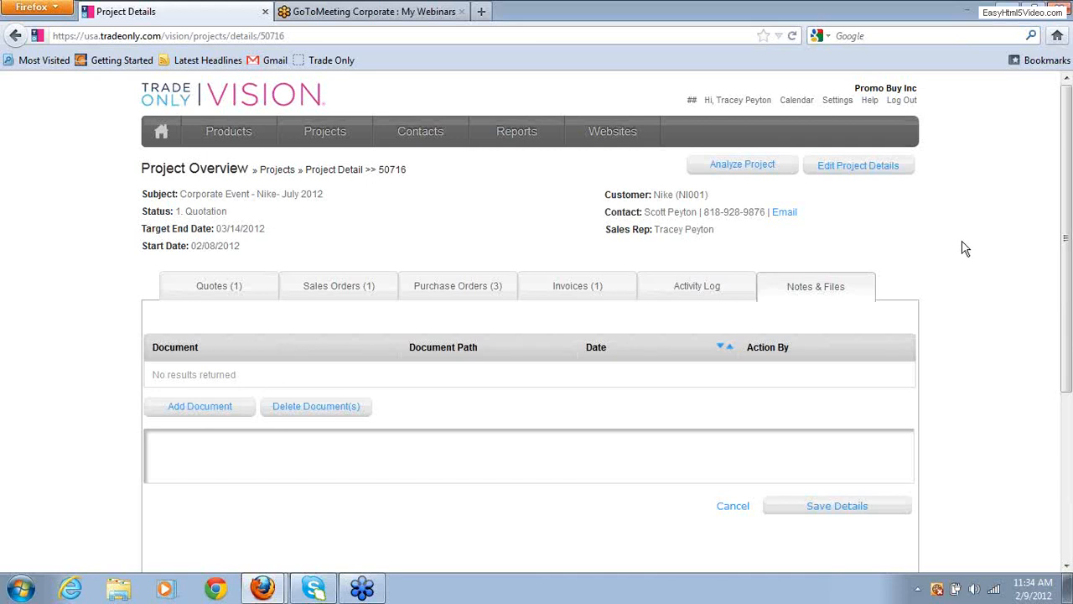
- Open the calendar from the dashboard and view the details of the February 8 event and the March 1 customer visit
left_click(163, 139)
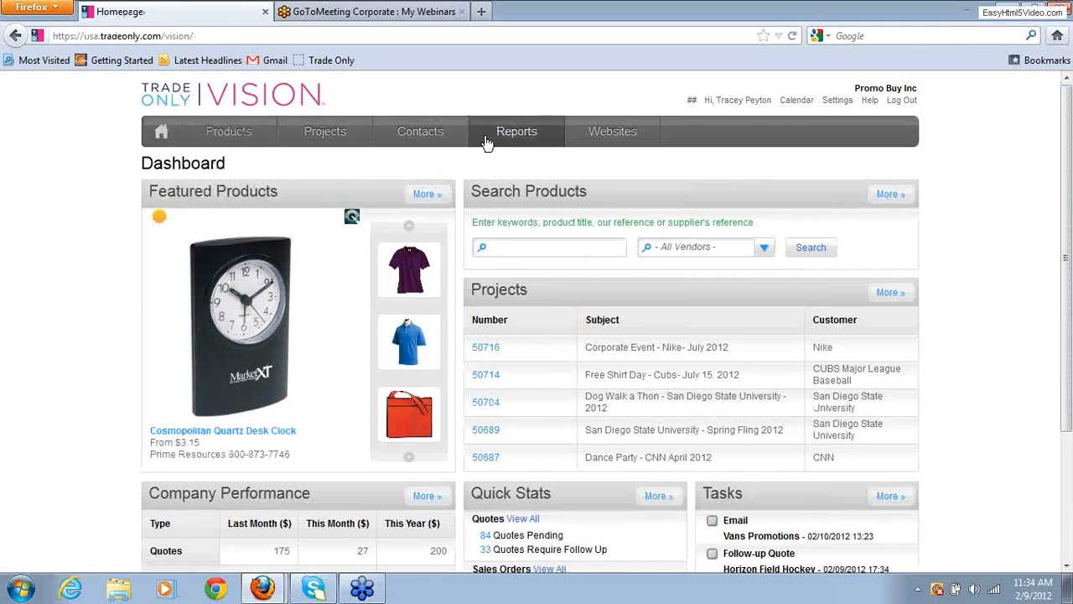
left_click(798, 104)
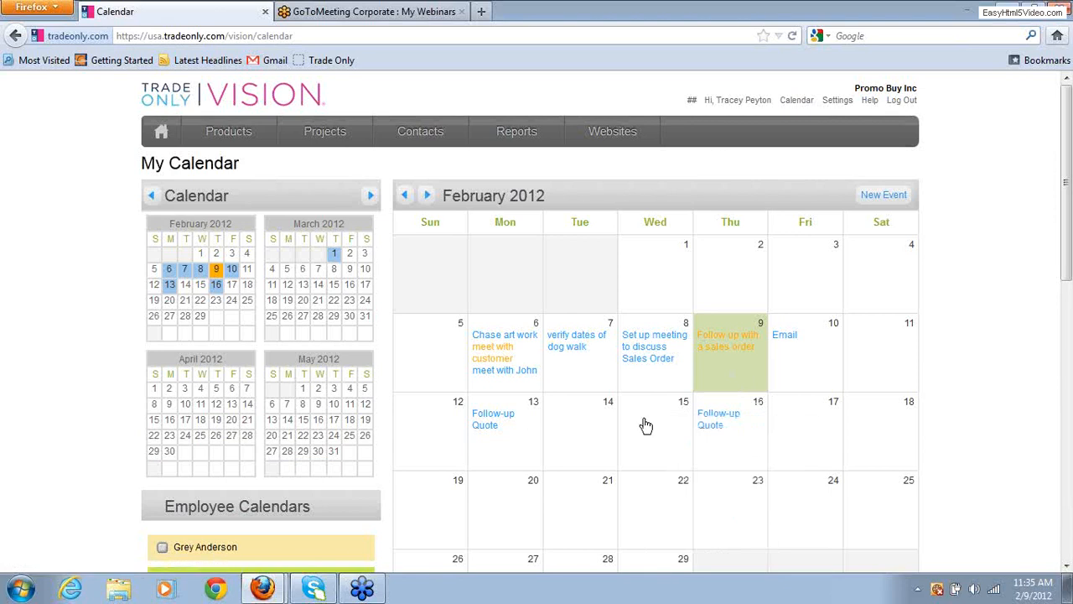
mouse_move(663, 362)
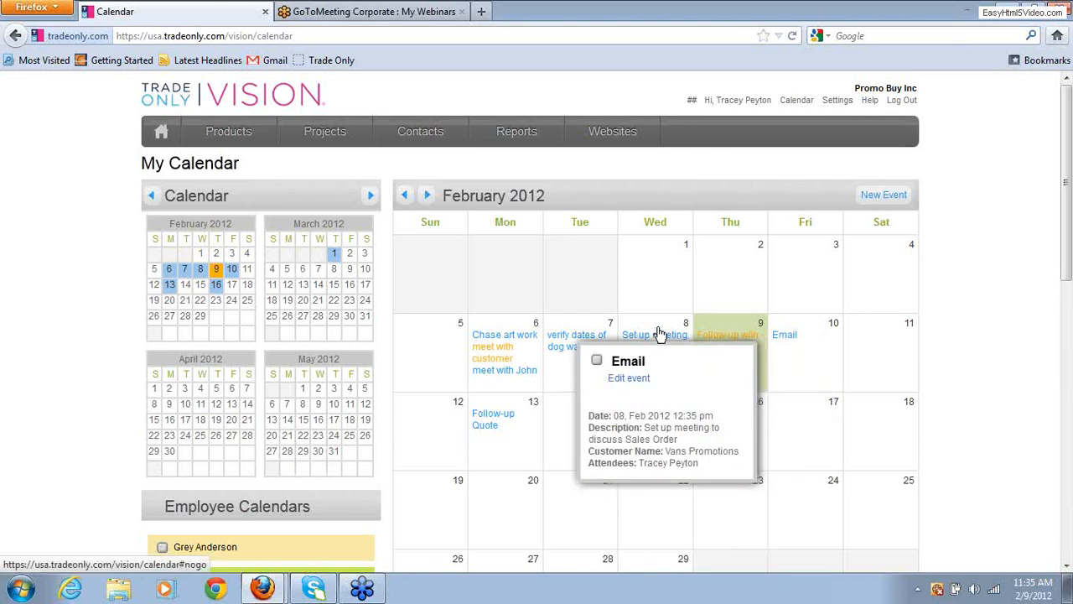
mouse_move(823, 339)
mouse_move(726, 336)
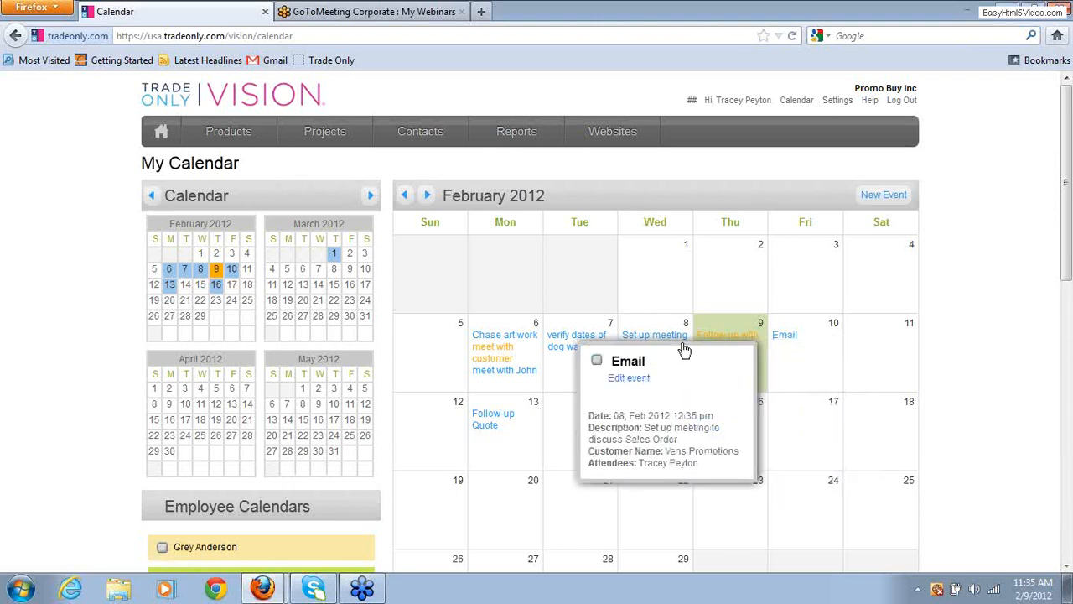
left_click(427, 194)
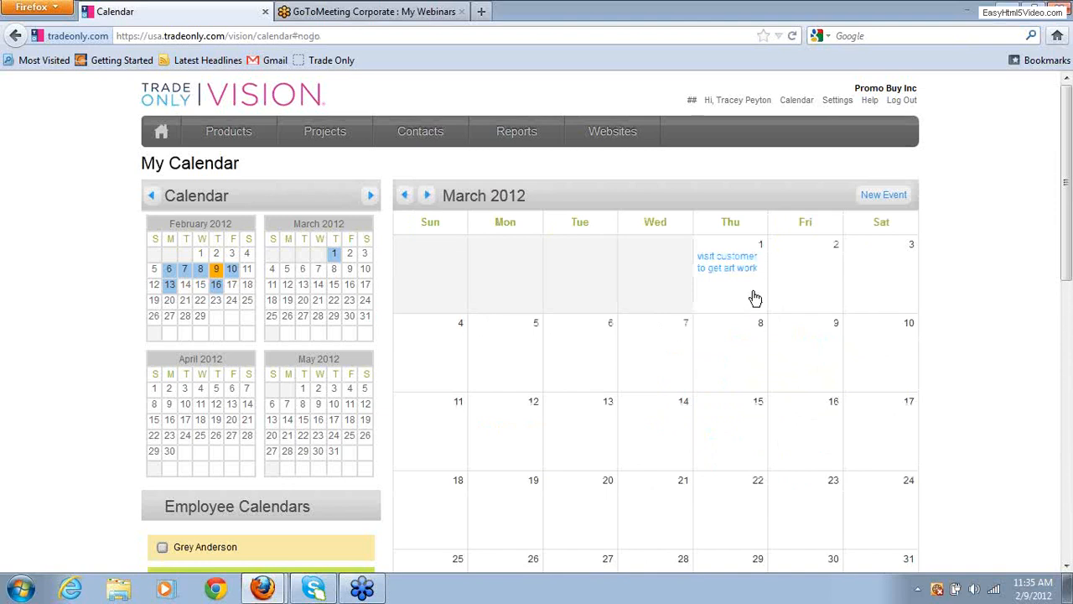
mouse_move(719, 281)
mouse_move(758, 267)
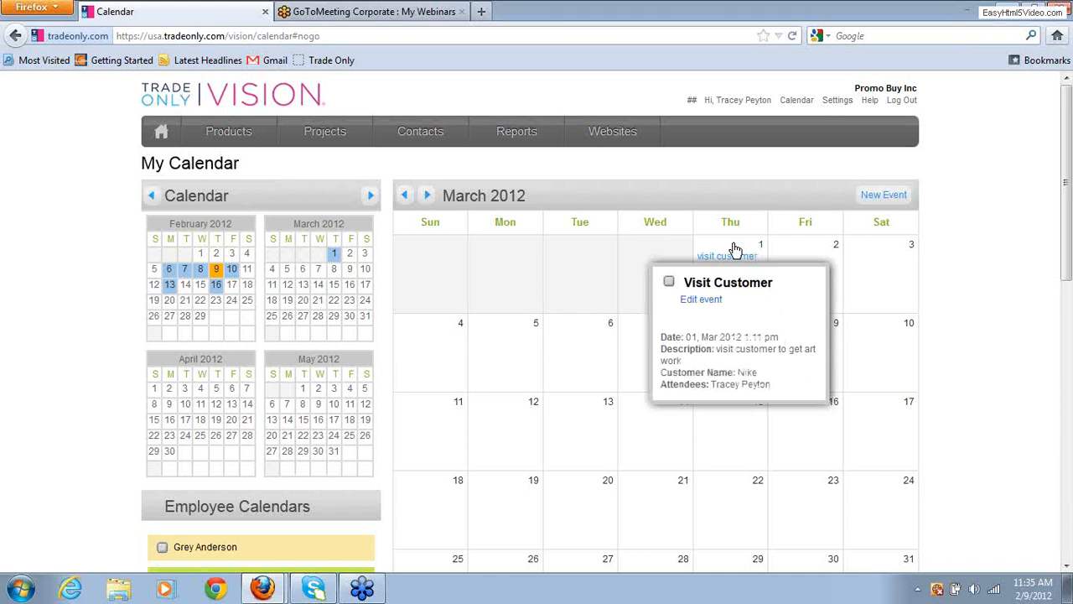
- Return to the dashboard and open the CUBS Major League Baseball quote for Sombrero 2 from the quote overview
left_click(165, 136)
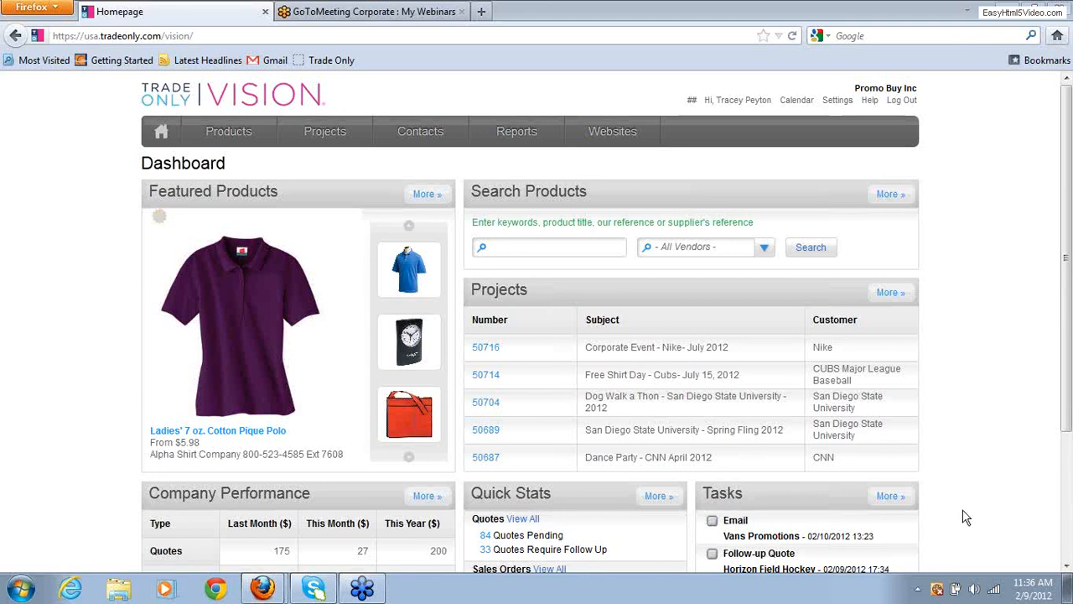
mouse_move(315, 136)
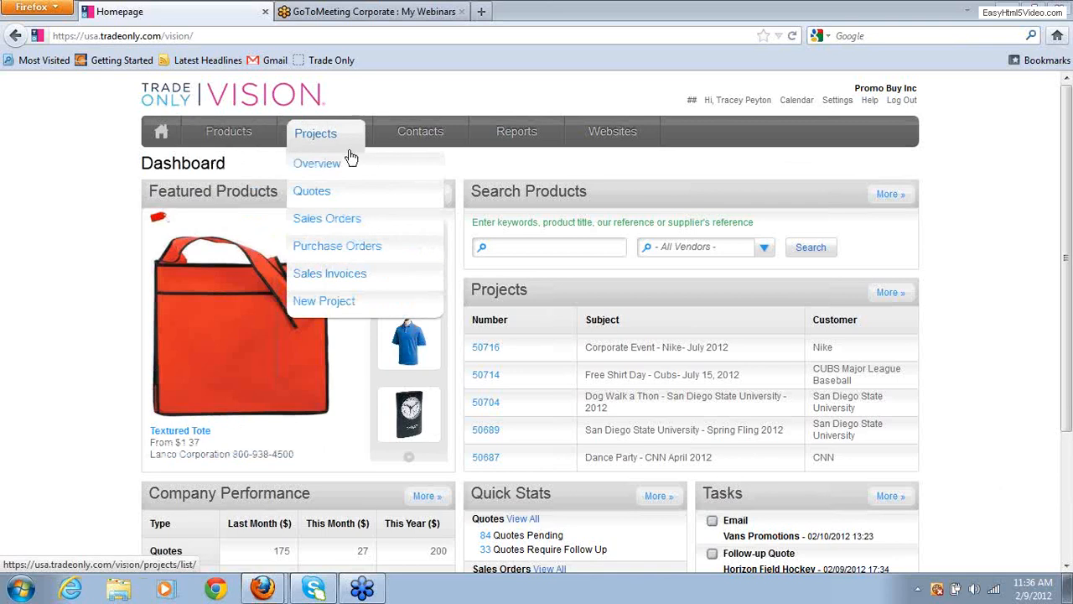
mouse_move(264, 134)
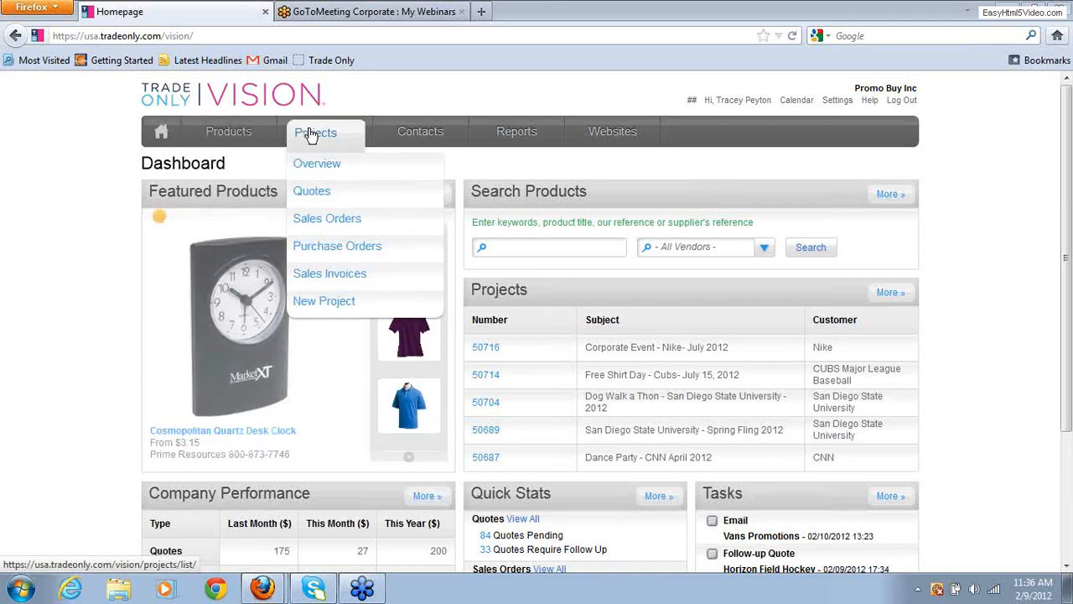
left_click(313, 196)
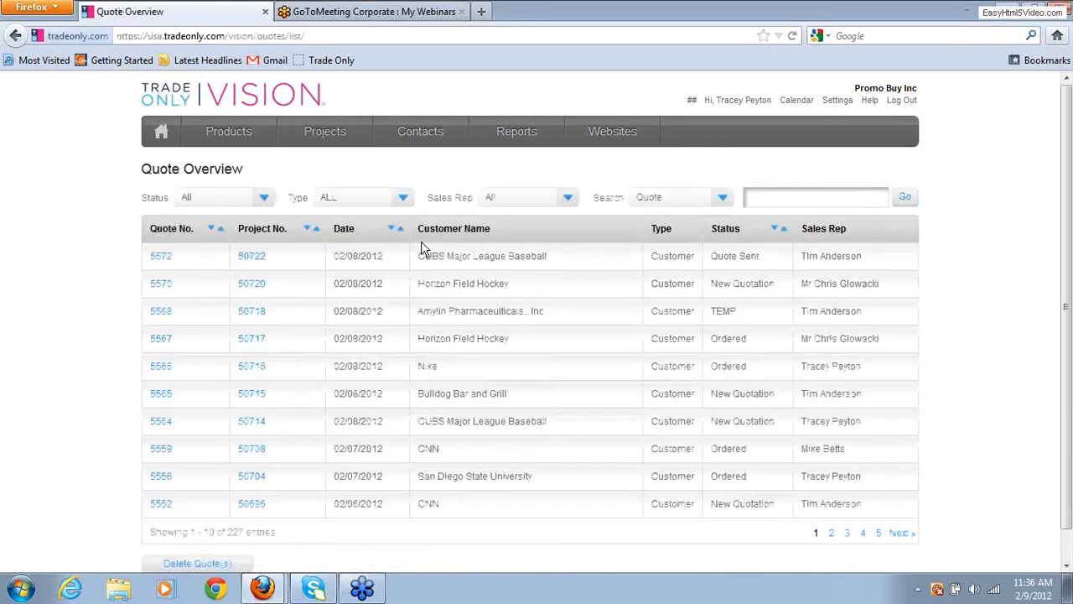
left_click(163, 258)
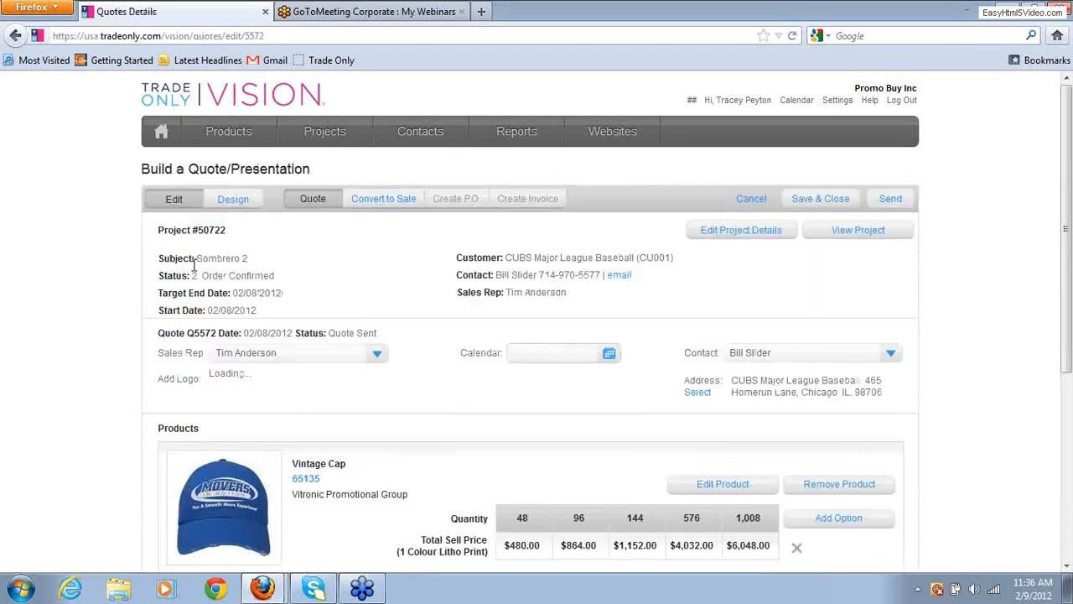